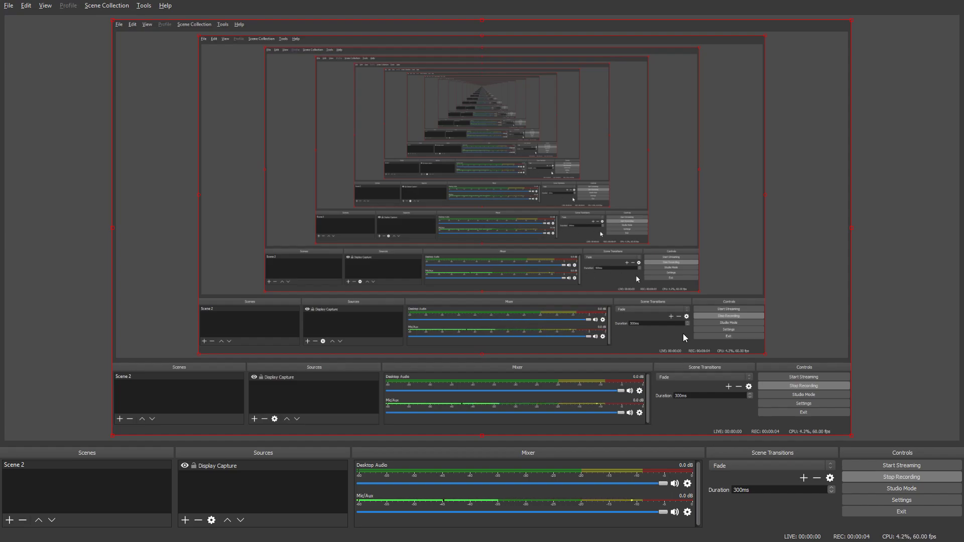
Bring Unreal forward, cycle through the Map1, MyPlayerController and Reference Viewer tabs, then close the Reference Viewer.
{"action": "key", "text": "alt+Tab"}
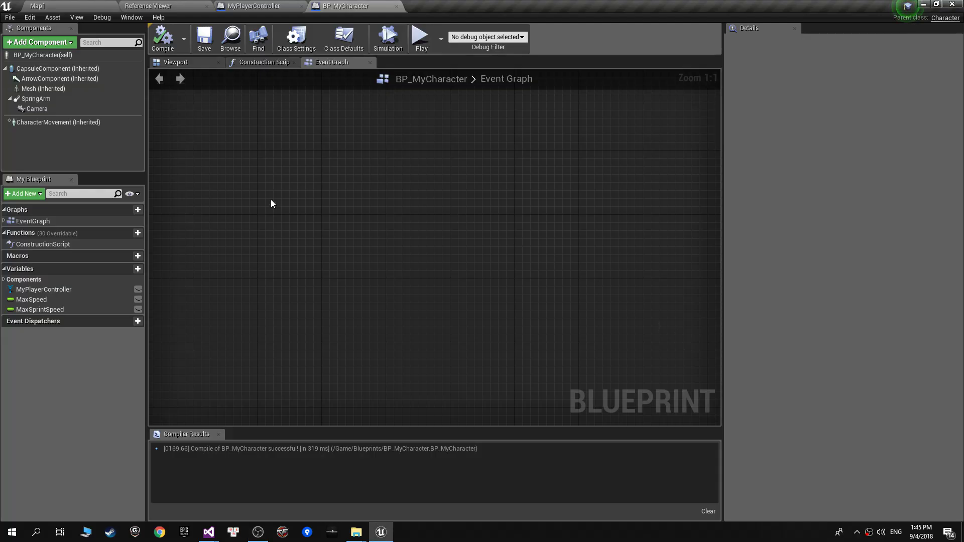
{"action": "left_click", "coordinate": [113, 7]}
{"action": "left_click", "coordinate": [274, 6]}
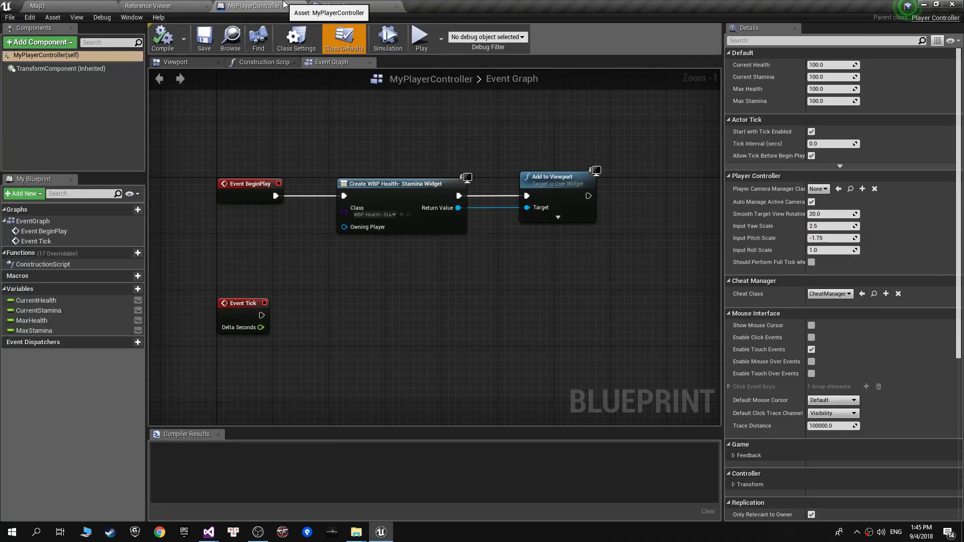
{"action": "left_click", "coordinate": [195, 6]}
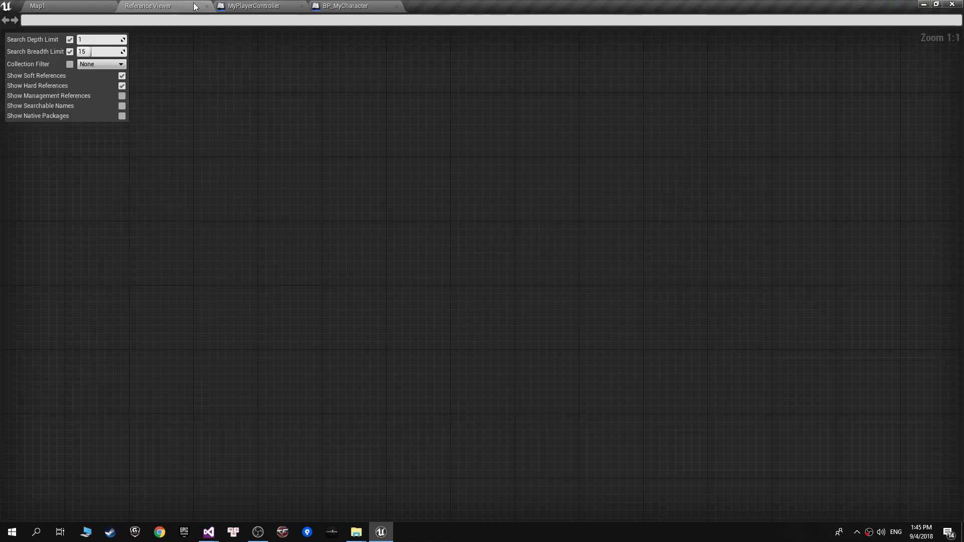
{"action": "left_click", "coordinate": [206, 6]}
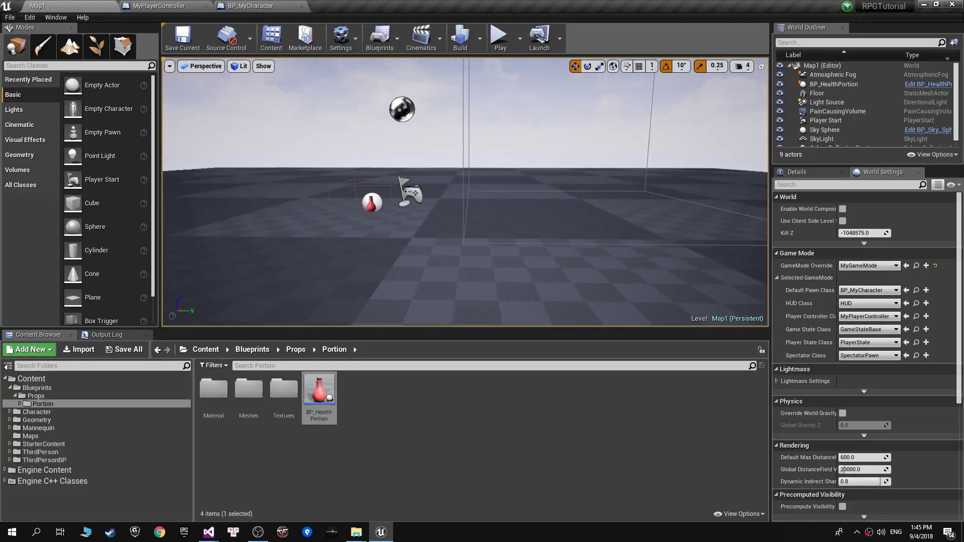
Fly around the level and frame the PainCausingVolume in view.
{"action": "mouse_move", "coordinate": [465, 191]}
{"action": "right_mouse_down"}
{"action": "mouse_move", "coordinate": [482, 191]}
{"action": "mouse_move", "coordinate": [474, 142]}
{"action": "right_mouse_up"}
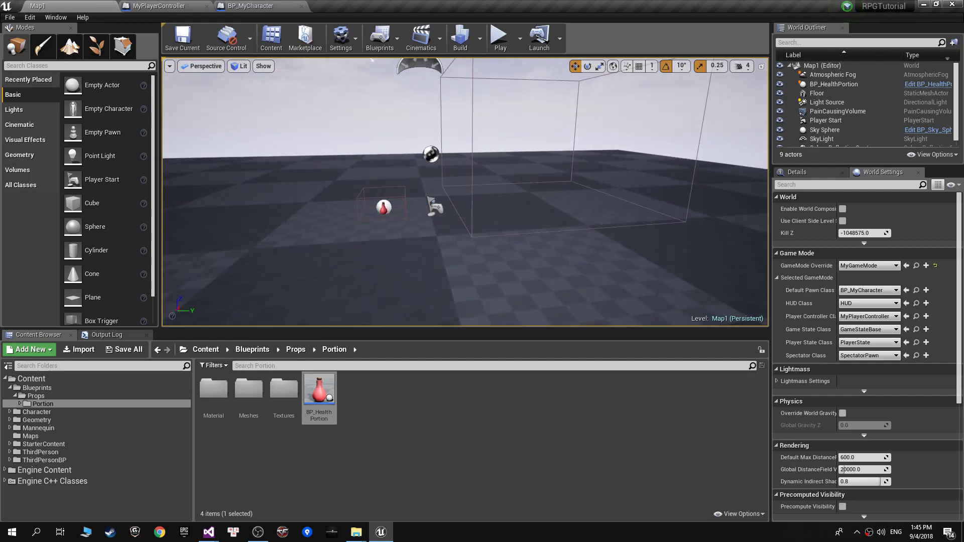
{"action": "left_click", "coordinate": [473, 143]}
{"action": "key", "text": "f"}
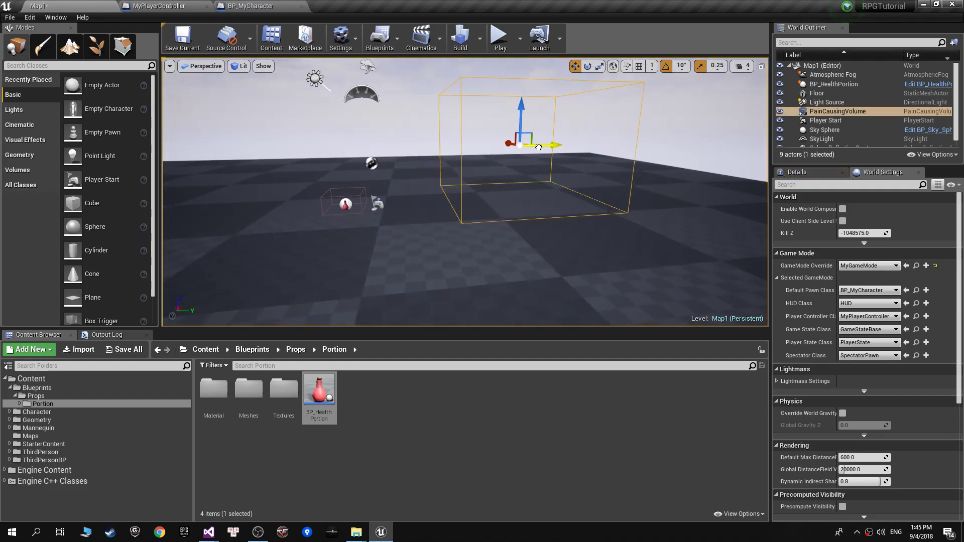
Fly toward the BP_HealthPortion potion, frame it, and zoom out slightly.
{"action": "mouse_move", "coordinate": [435, 184]}
{"action": "right_mouse_down"}
{"action": "mouse_move", "coordinate": [465, 201]}
{"action": "mouse_move", "coordinate": [432, 184]}
{"action": "right_mouse_up"}
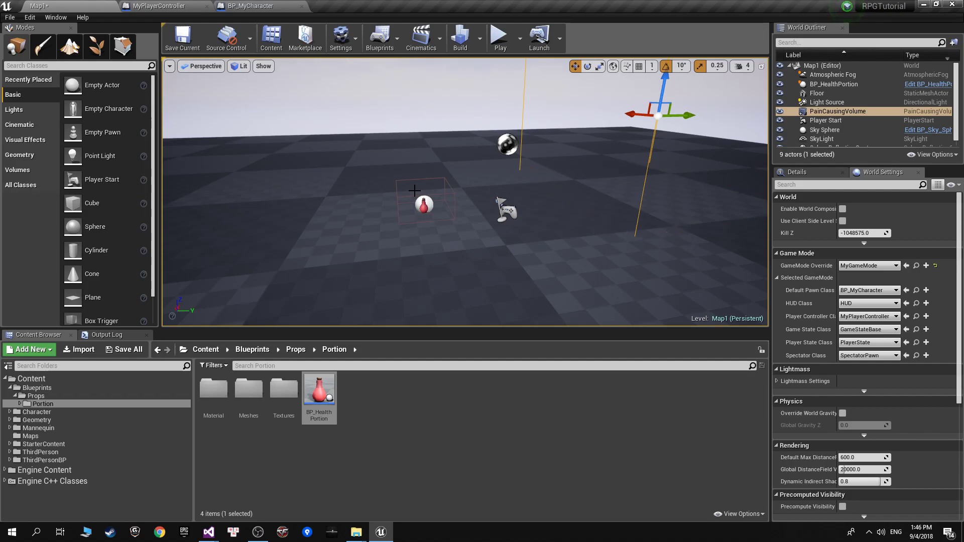
{"action": "mouse_move", "coordinate": [415, 191]}
{"action": "left_mouse_down"}
{"action": "mouse_move", "coordinate": [417, 161]}
{"action": "mouse_move", "coordinate": [530, 239]}
{"action": "left_mouse_up"}
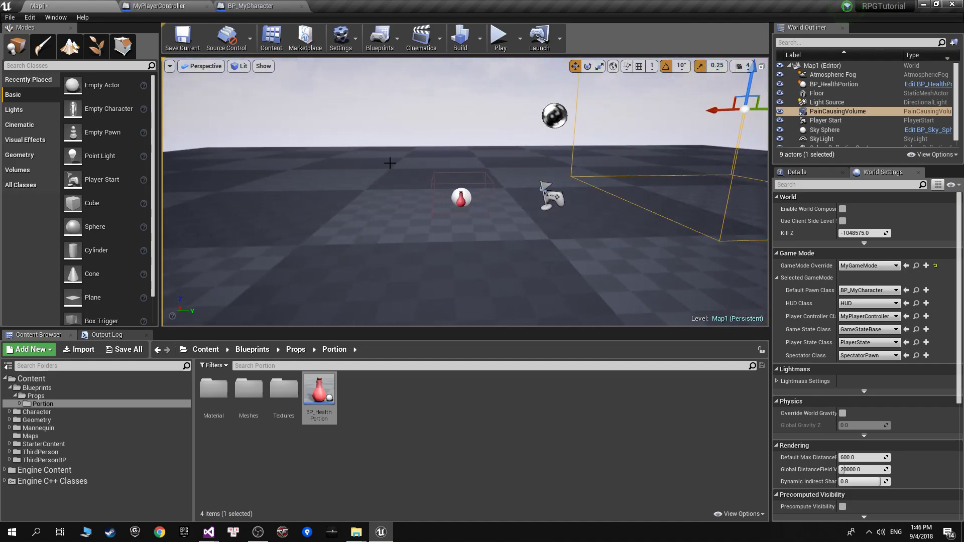
{"action": "left_click", "coordinate": [461, 201]}
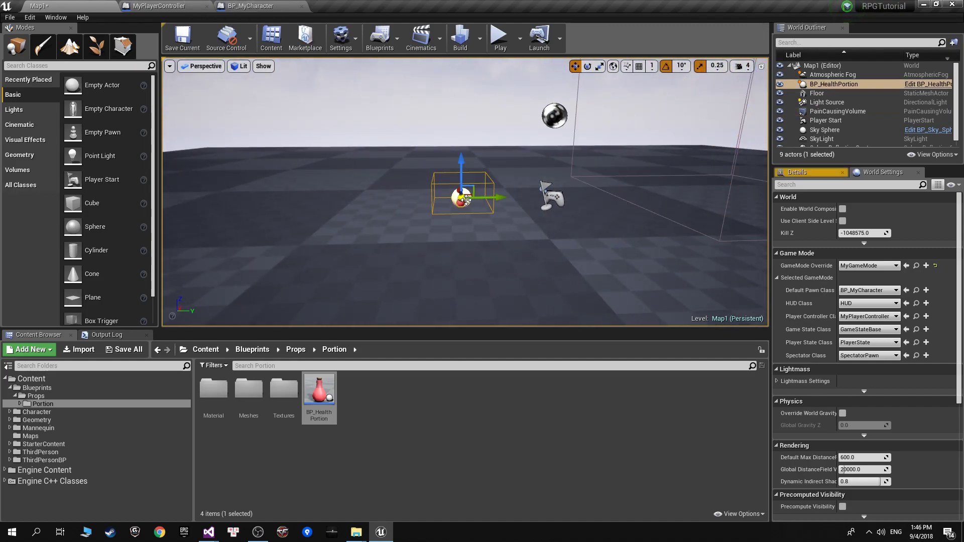
{"action": "key", "text": "f"}
{"action": "scroll", "coordinate": [420, 252], "scroll_direction": "down", "scroll_amount": 5}
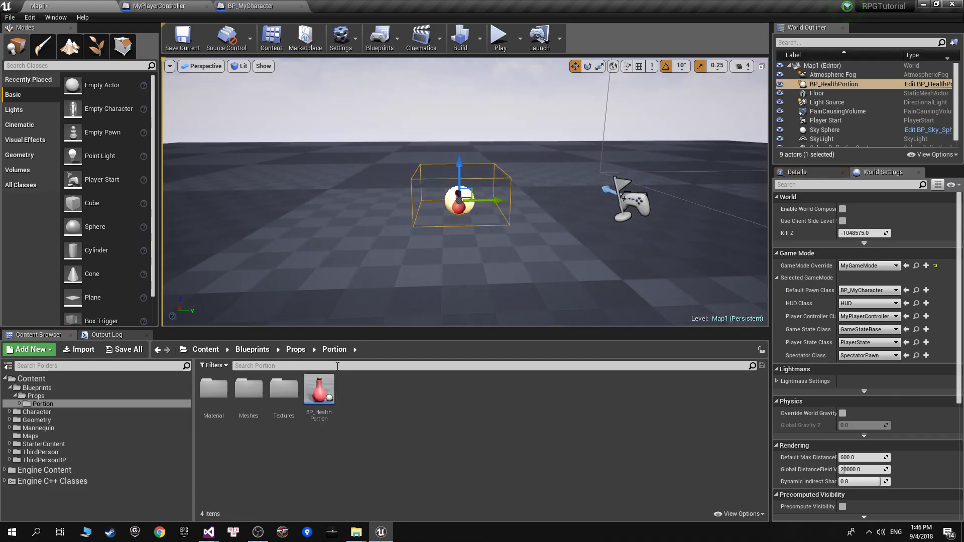
In the Portion folder, create an Actor-based Blueprint Class named BP_StaminaPortion.
{"action": "left_click", "coordinate": [304, 350]}
{"action": "double_click", "coordinate": [214, 389]}
{"action": "right_click", "coordinate": [352, 388]}
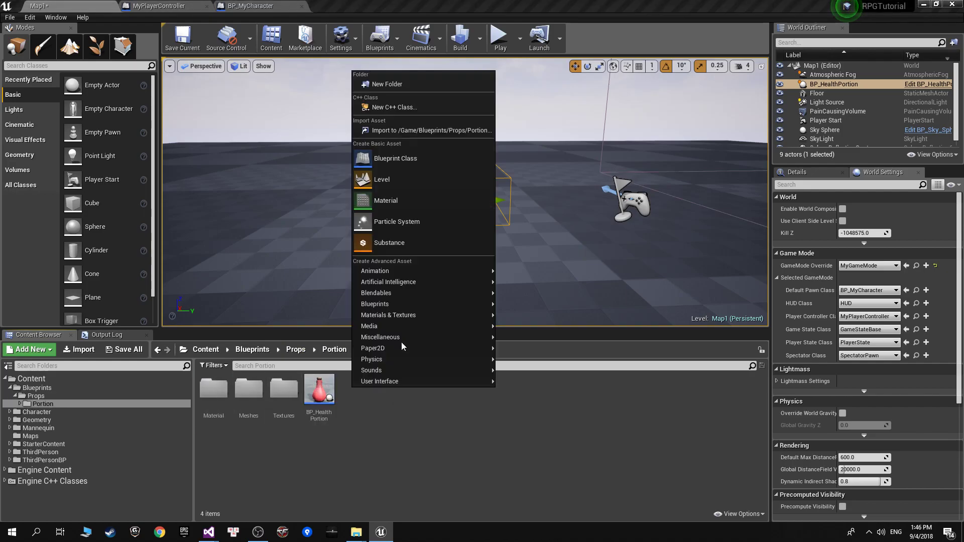
{"action": "left_click", "coordinate": [402, 158]}
{"action": "left_click", "coordinate": [386, 171]}
{"action": "type", "text": "minaPortio"}
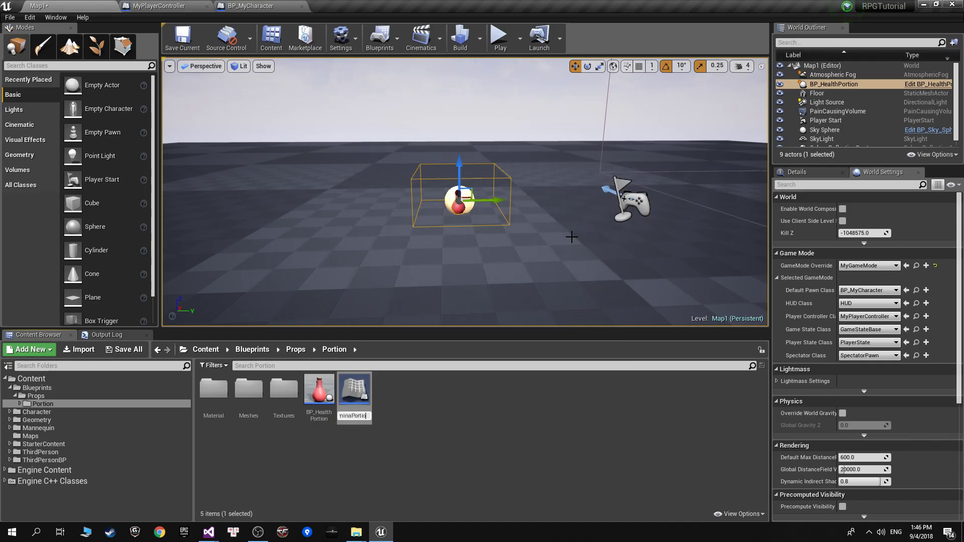
{"action": "type", "text": "n"}
{"action": "key", "text": "Return"}
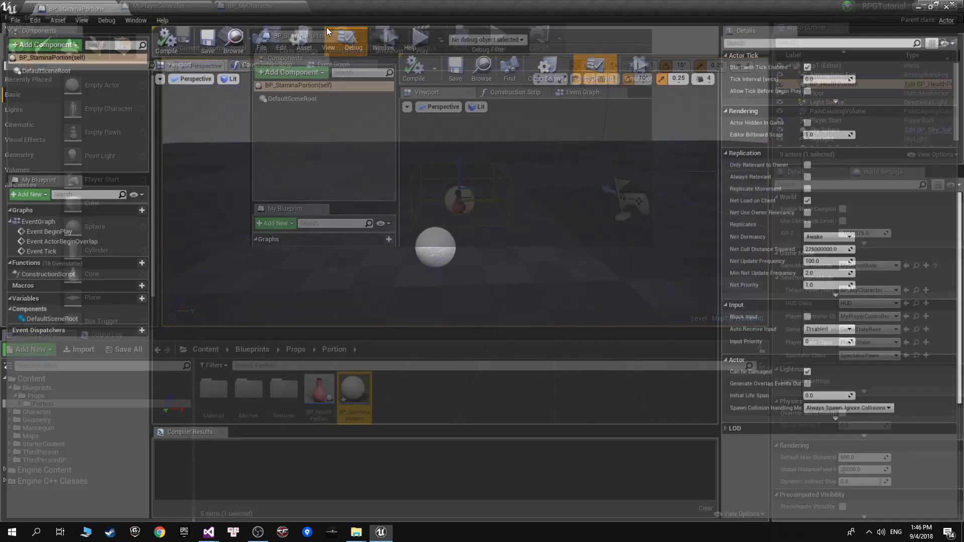
Open BP_HealthPortion and inspect its Box, StaticMesh and DefaultSceneRoot components.
{"action": "left_click", "coordinate": [38, 5]}
{"action": "double_click", "coordinate": [319, 392]}
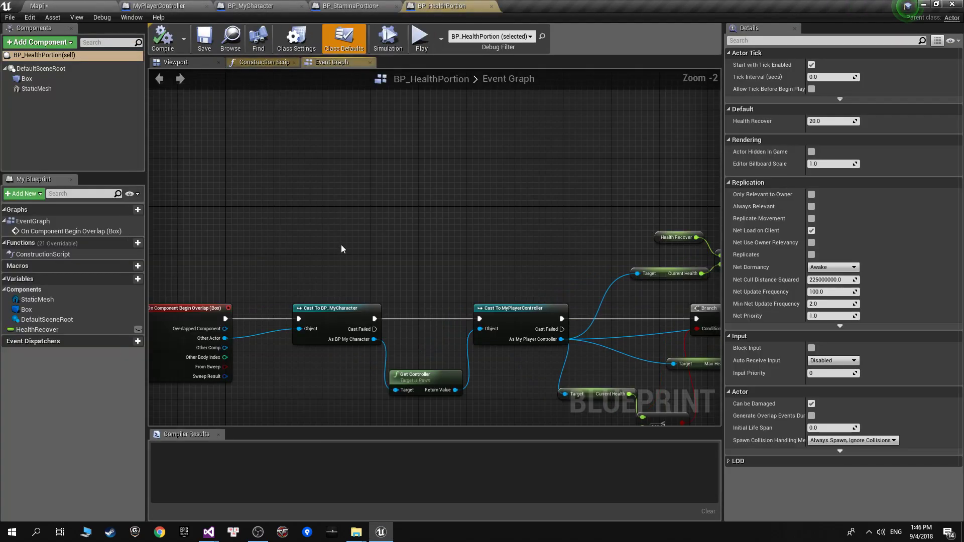
{"action": "left_click", "coordinate": [45, 78]}
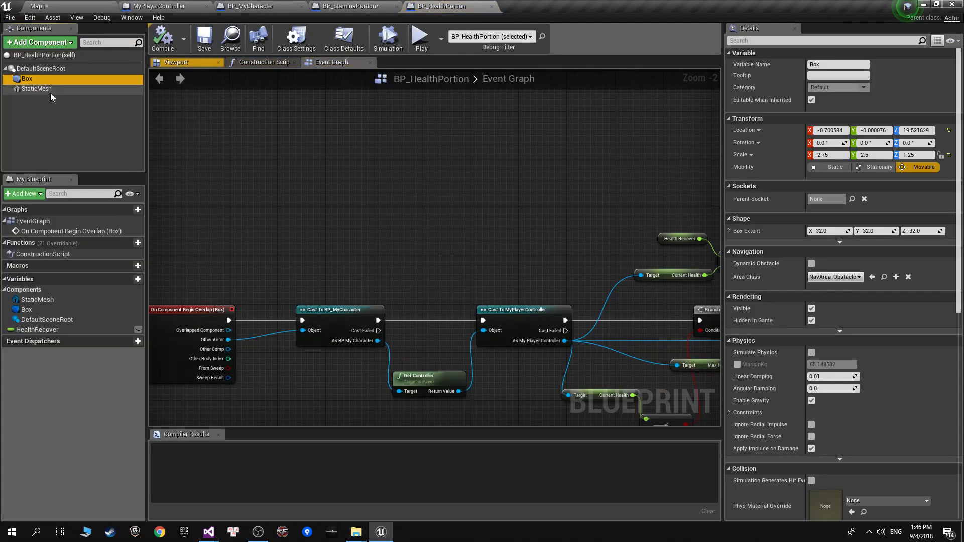
{"action": "left_click", "coordinate": [50, 91]}
{"action": "left_click", "coordinate": [55, 69]}
In the Viewport preview, select the Box collision and orbit around the potion mesh.
{"action": "left_click", "coordinate": [176, 62]}
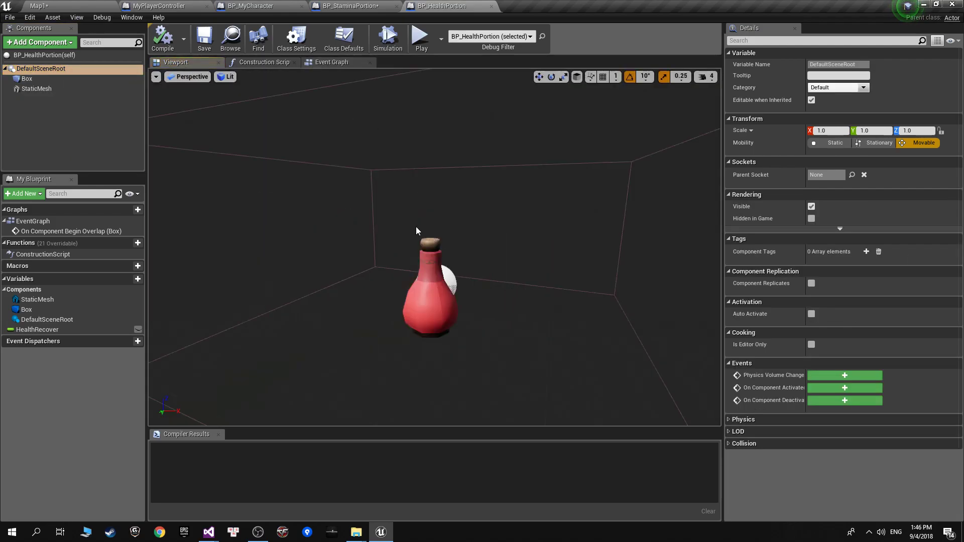
{"action": "scroll", "coordinate": [416, 230], "scroll_direction": "down", "scroll_amount": 3}
{"action": "left_click", "coordinate": [292, 181]}
{"action": "left_click", "coordinate": [31, 79]}
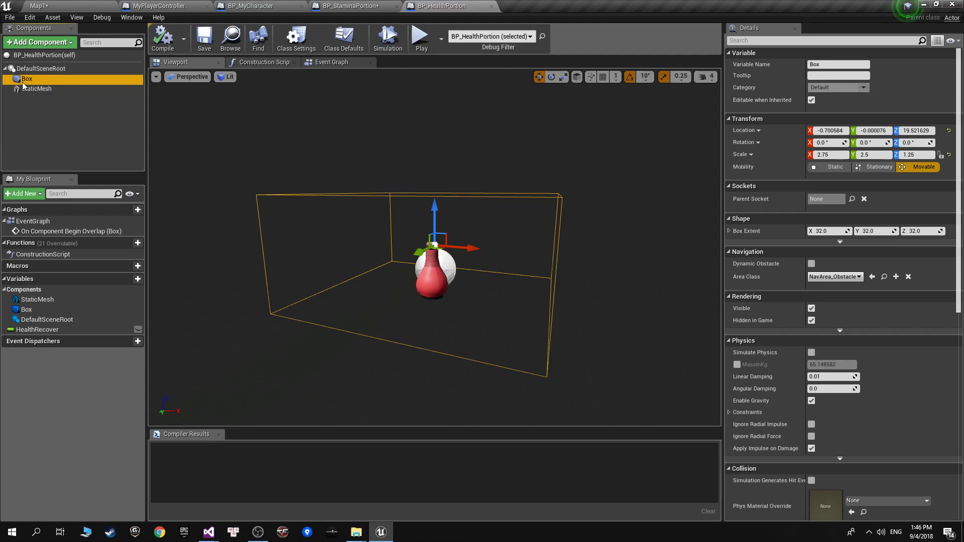
{"action": "mouse_move", "coordinate": [480, 232]}
{"action": "left_mouse_down", "text": "alt"}
{"action": "mouse_move", "coordinate": [456, 273]}
{"action": "mouse_move", "coordinate": [400, 265]}
{"action": "left_mouse_up", "text": "alt"}
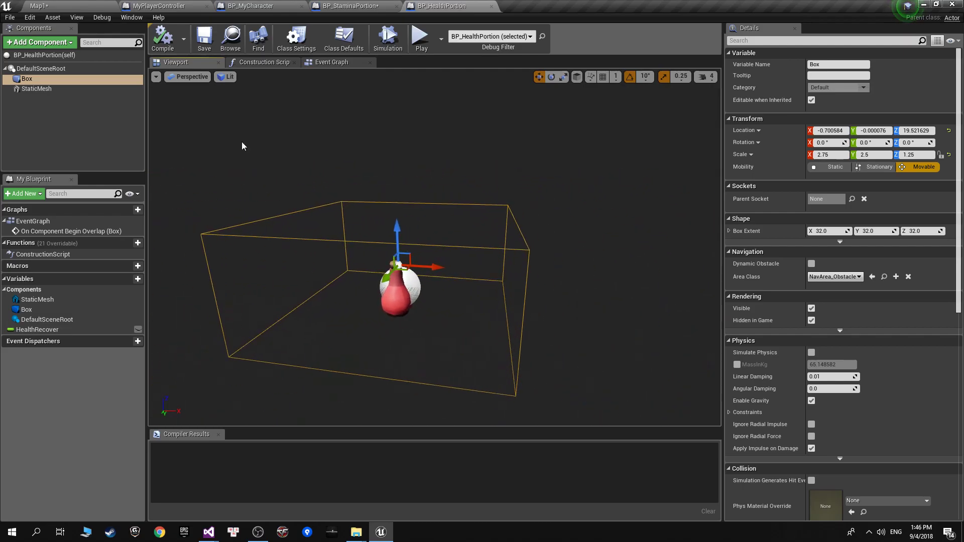
{"action": "left_click", "coordinate": [49, 91]}
{"action": "left_click", "coordinate": [46, 80]}
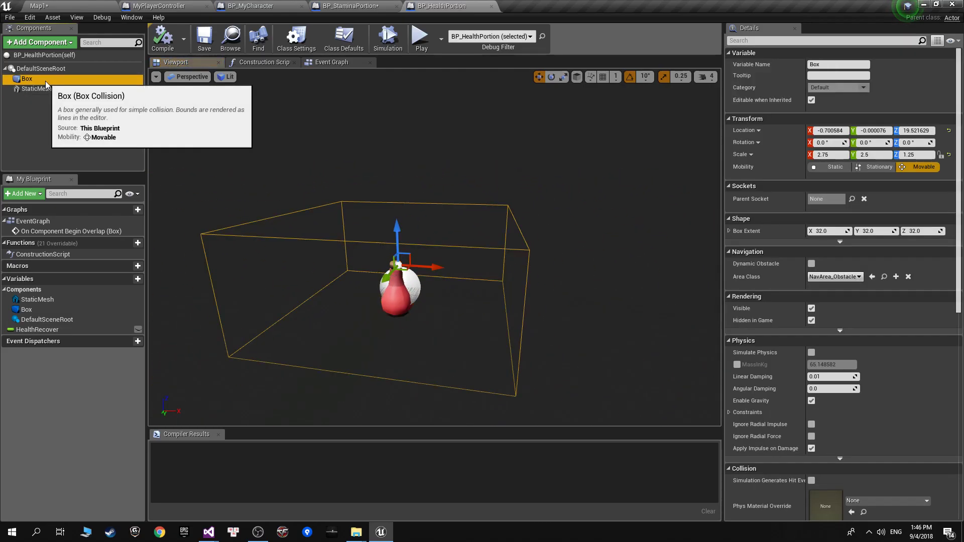
Add a Static Mesh component to BP_StaminaPortion.
{"action": "left_click", "coordinate": [379, 10]}
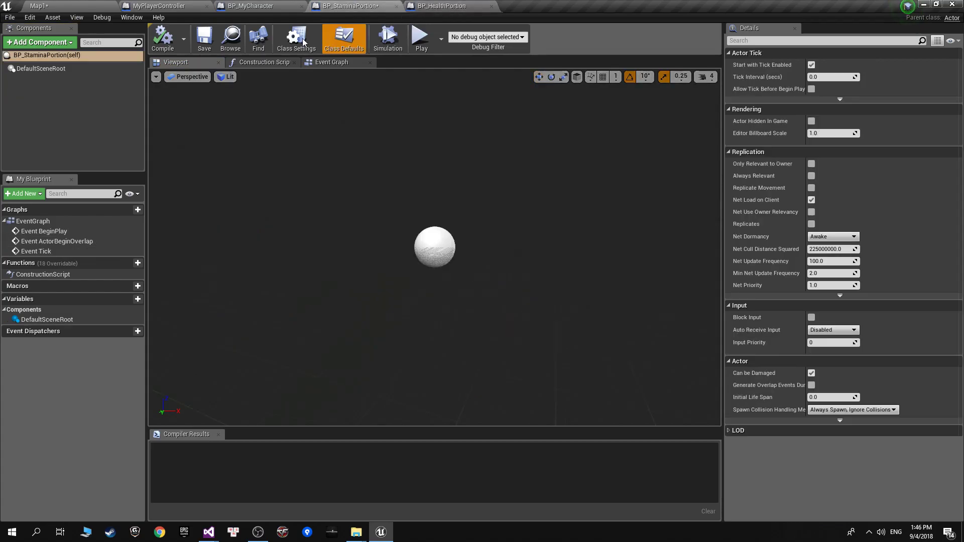
{"action": "left_click", "coordinate": [65, 44]}
{"action": "type", "text": "mesh"}
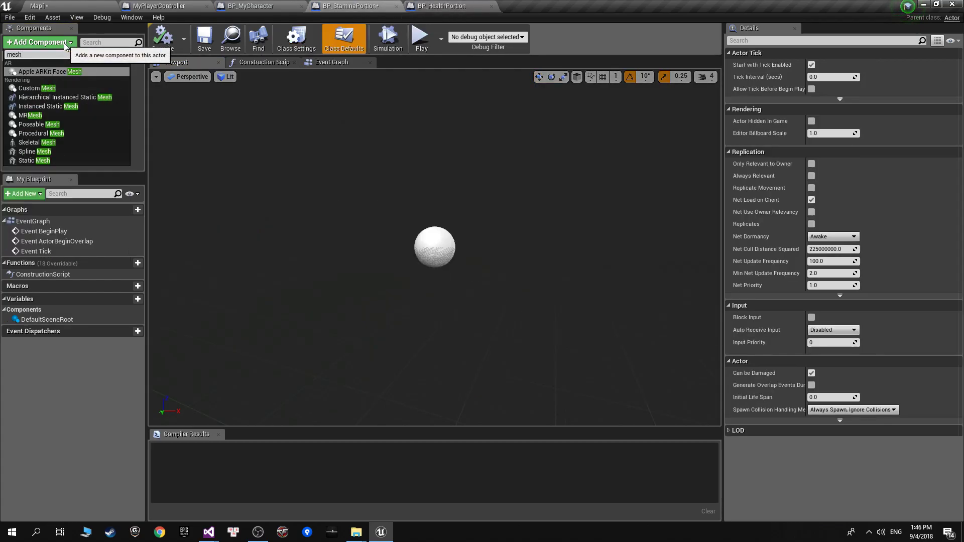
{"action": "left_click", "coordinate": [46, 160]}
{"action": "left_click", "coordinate": [43, 77]}
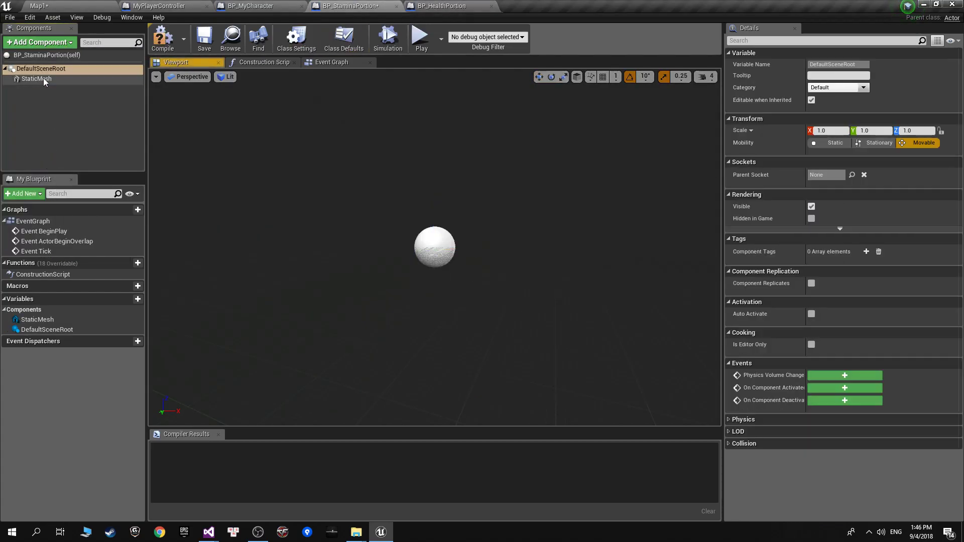
Preview the vzor_small_health_poti_004 bottle mesh from the Meshes folder, then return to Portion.
{"action": "left_click", "coordinate": [38, 5]}
{"action": "double_click", "coordinate": [247, 406]}
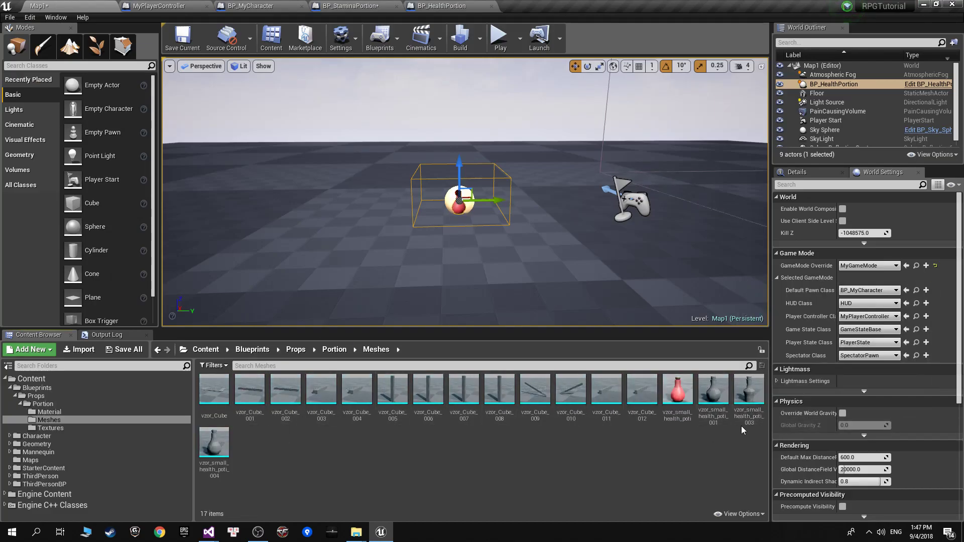
{"action": "double_click", "coordinate": [217, 452]}
{"action": "scroll", "coordinate": [248, 307], "scroll_direction": "up", "scroll_amount": 3}
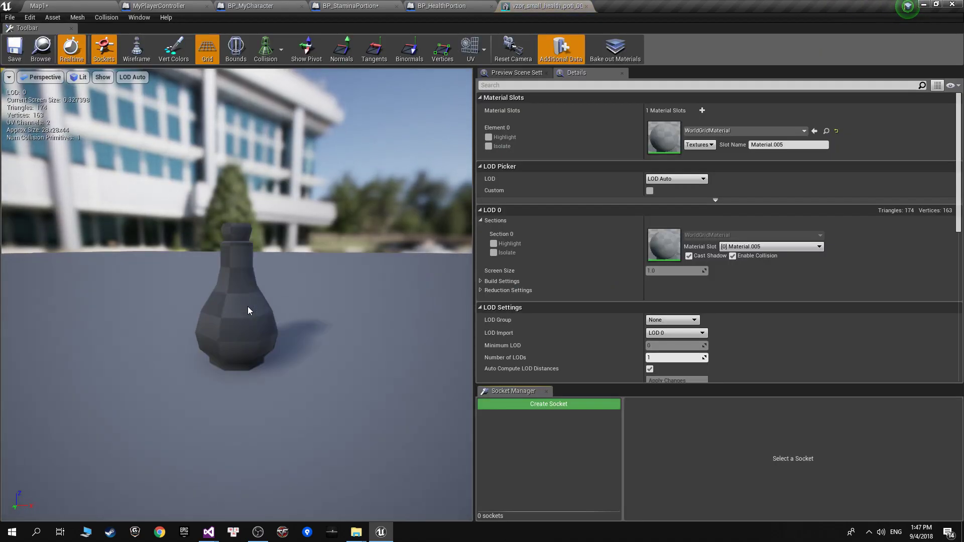
{"action": "left_click", "coordinate": [38, 5]}
{"action": "left_click", "coordinate": [334, 350]}
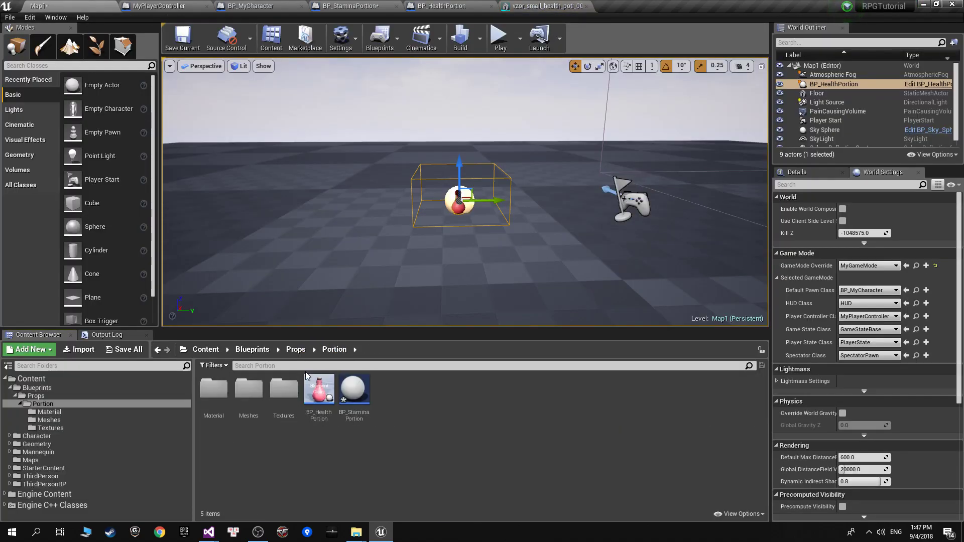
Create a material instance of M_Portion named MI_StaminaPortion in the Material folder.
{"action": "double_click", "coordinate": [214, 395]}
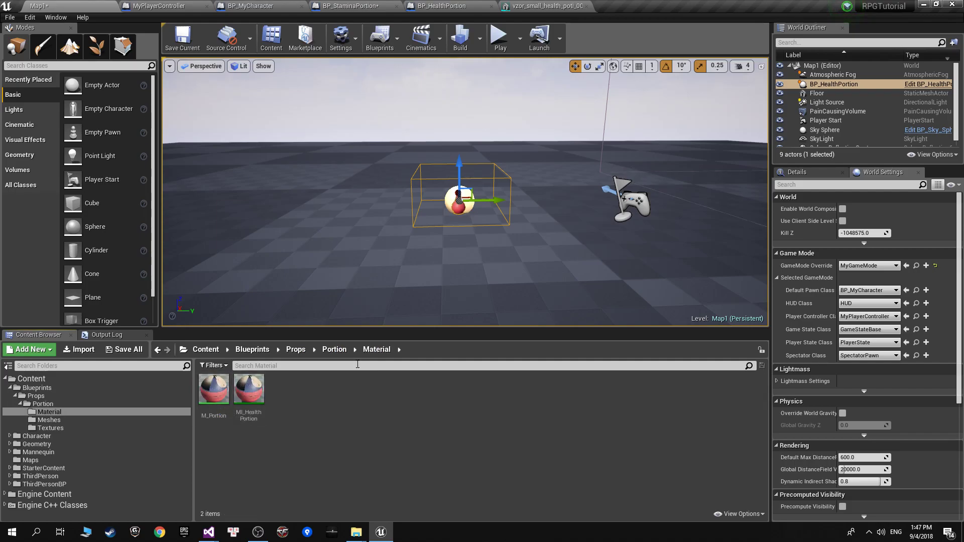
{"action": "left_click", "coordinate": [325, 350]}
{"action": "double_click", "coordinate": [249, 389]}
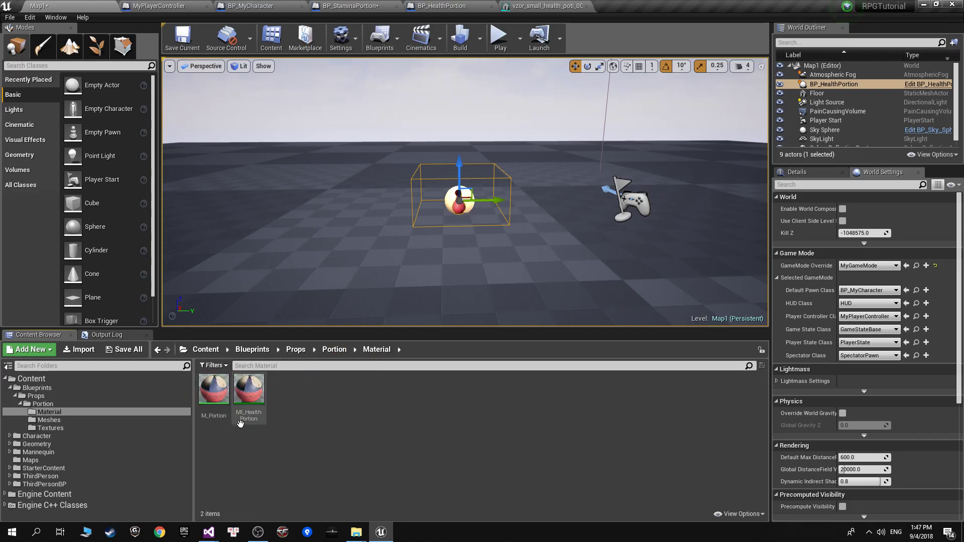
{"action": "left_click", "coordinate": [214, 417]}
{"action": "right_click", "coordinate": [214, 420]}
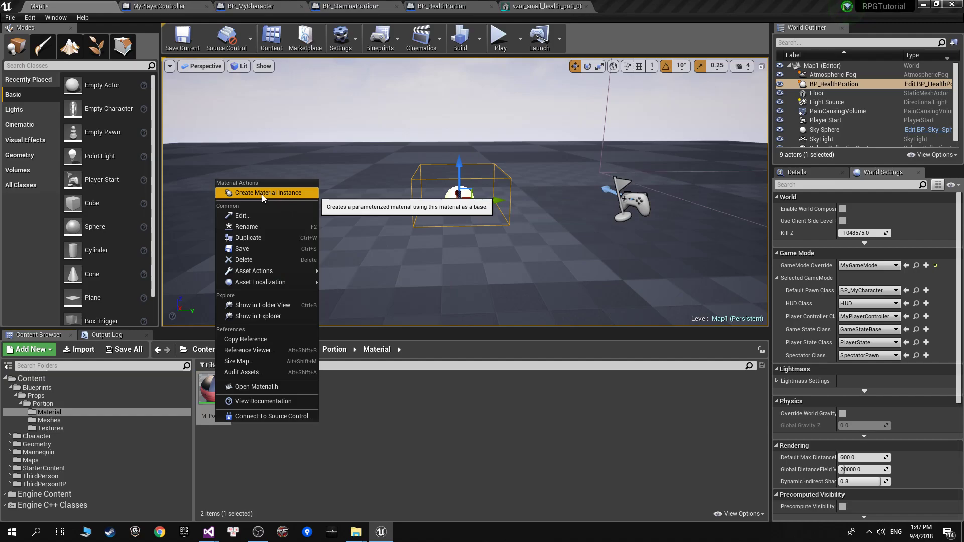
{"action": "left_click", "coordinate": [261, 194]}
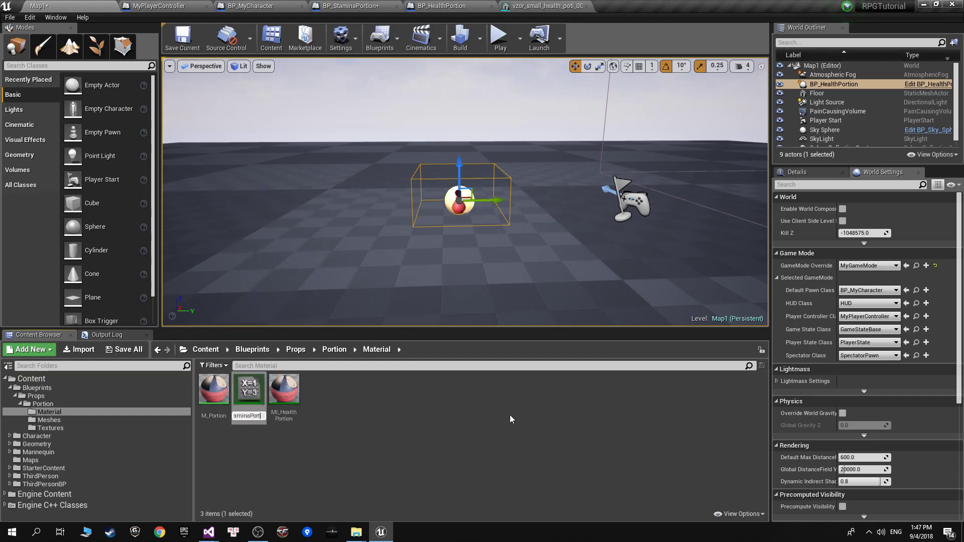
{"action": "key", "text": "Return"}
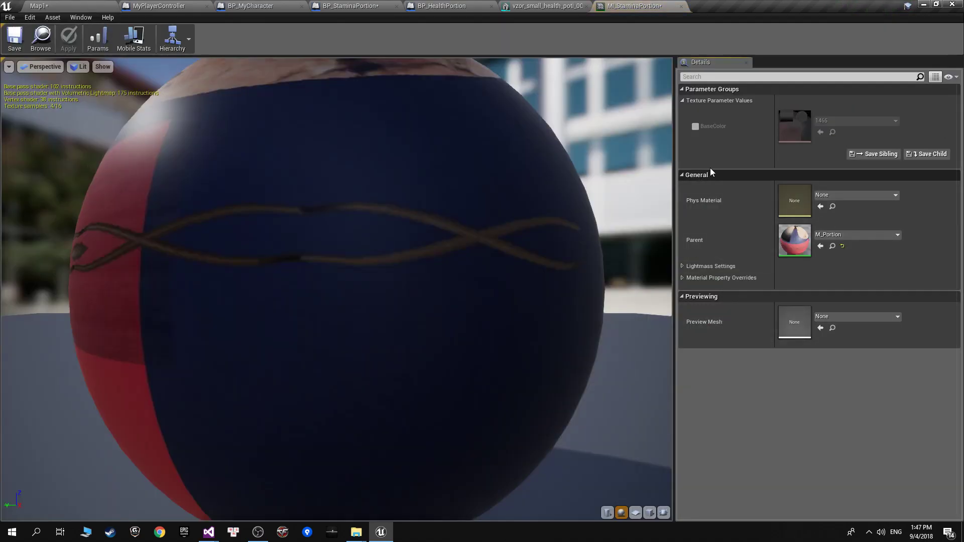
Override BaseColor with the blue texture 1466, then save and close the material instance.
{"action": "left_click", "coordinate": [696, 126]}
{"action": "left_click_drag", "start_coordinate": [369, 179], "coordinate": [368, 211]}
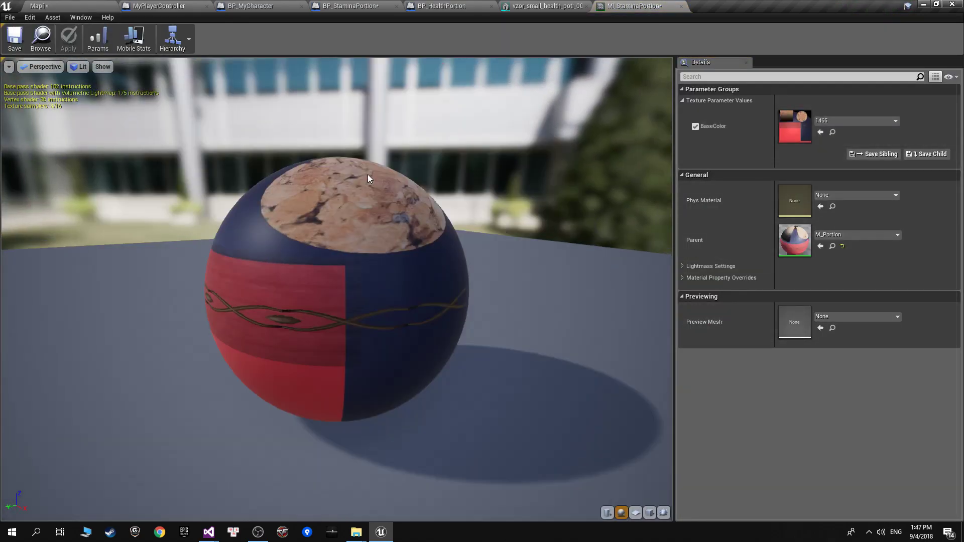
{"action": "left_click", "coordinate": [86, 6]}
{"action": "left_click", "coordinate": [334, 350]}
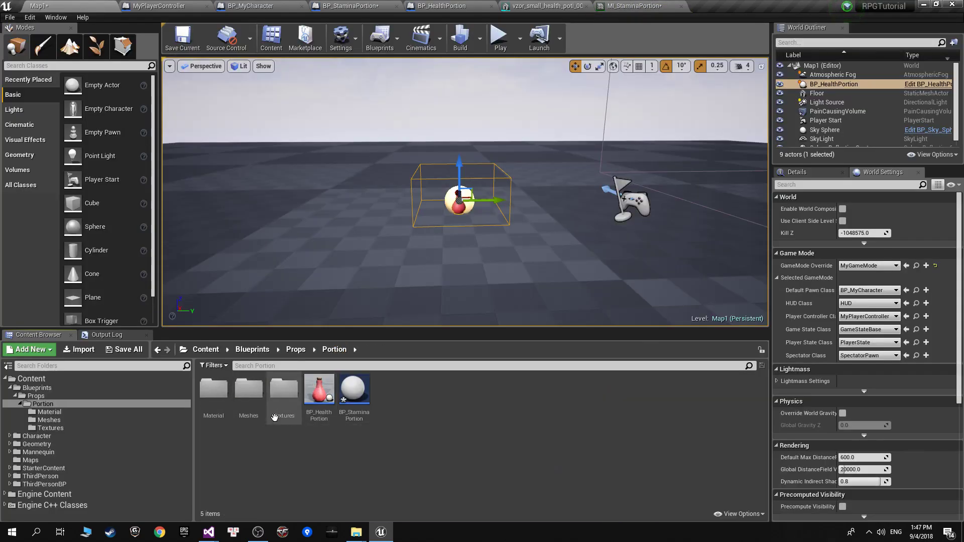
{"action": "double_click", "coordinate": [271, 417]}
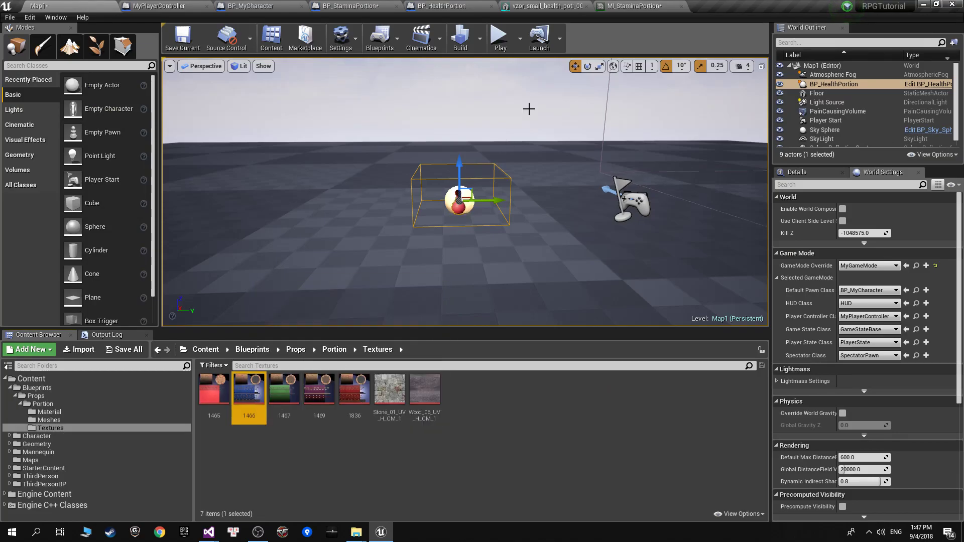
{"action": "left_click", "coordinate": [662, 5]}
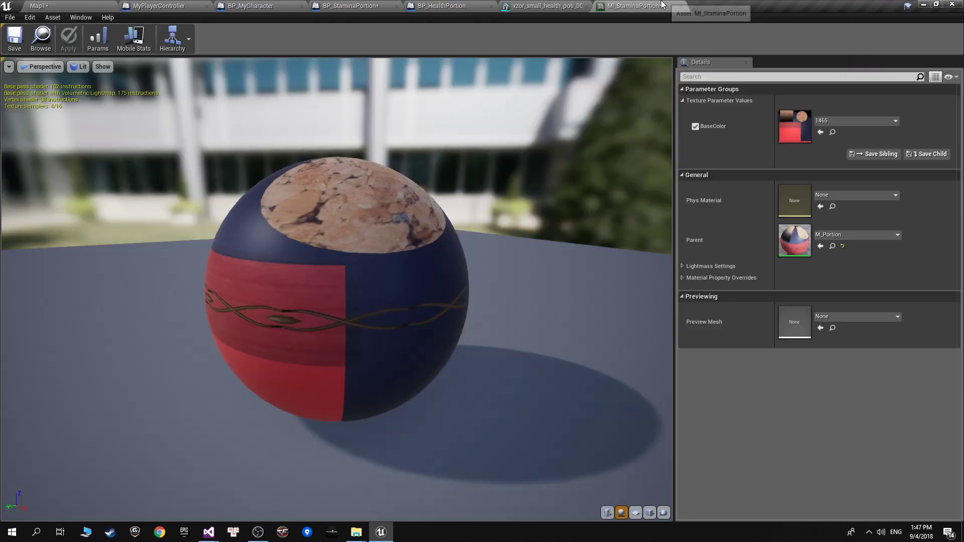
{"action": "left_click", "coordinate": [821, 132]}
{"action": "scroll", "coordinate": [397, 253], "scroll_direction": "down", "scroll_amount": 2}
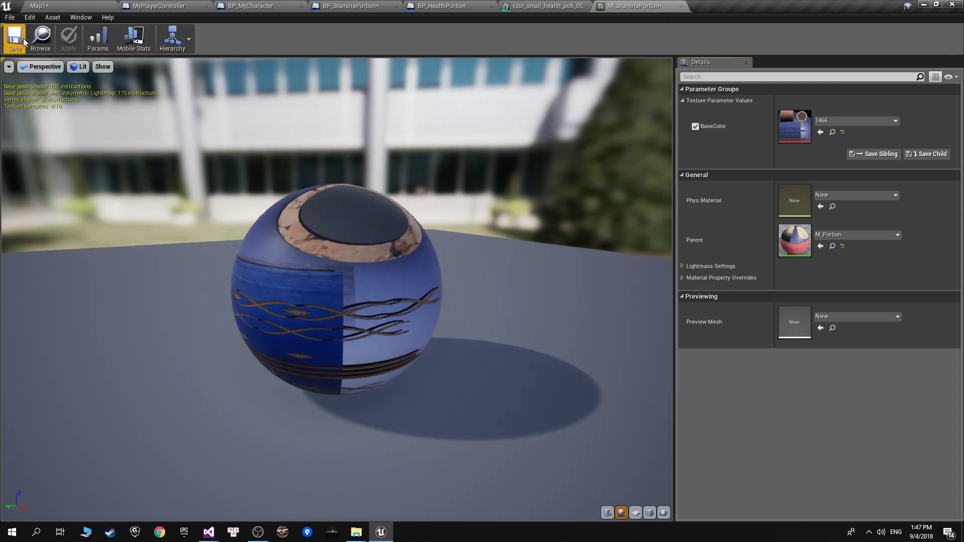
{"action": "left_click", "coordinate": [11, 48]}
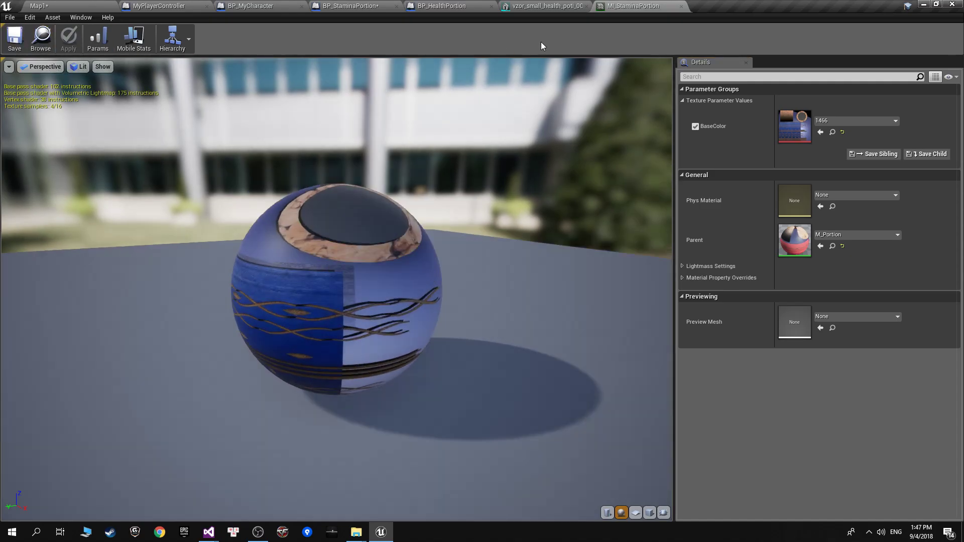
{"action": "left_click", "coordinate": [681, 5]}
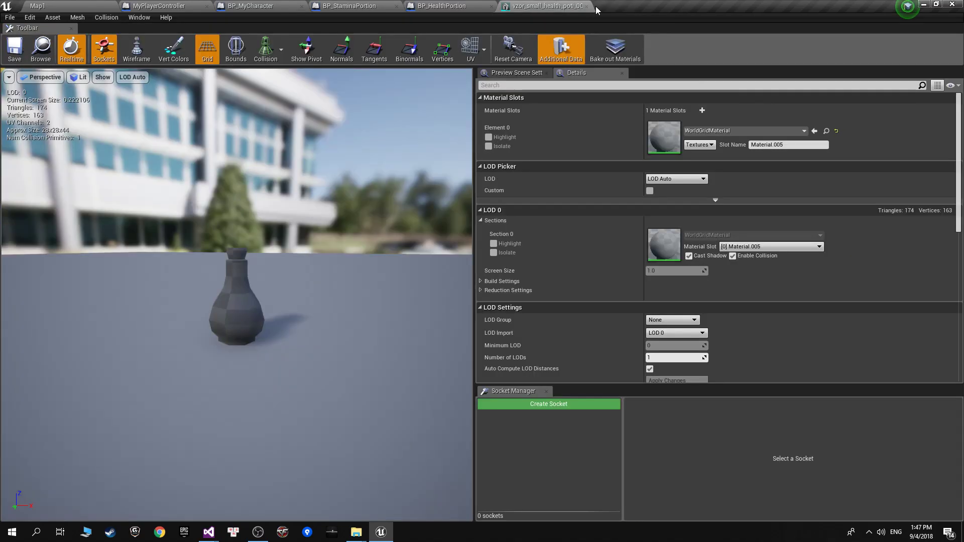
Assign MI_StaminaPortion to the potion mesh's Element 0 material slot and save the mesh.
{"action": "left_click", "coordinate": [720, 130]}
{"action": "type", "text": "MI_St"}
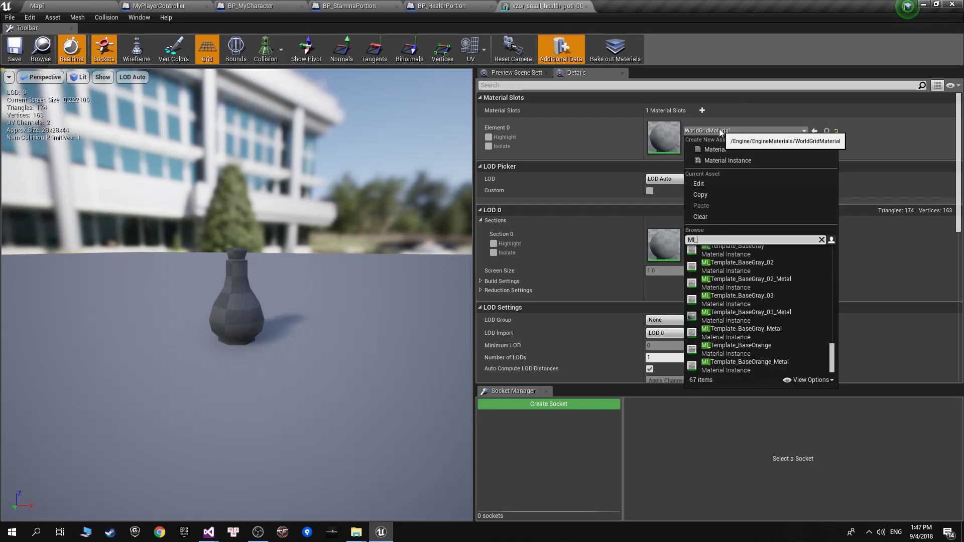
{"action": "type", "text": "ami"}
{"action": "left_click", "coordinate": [722, 248]}
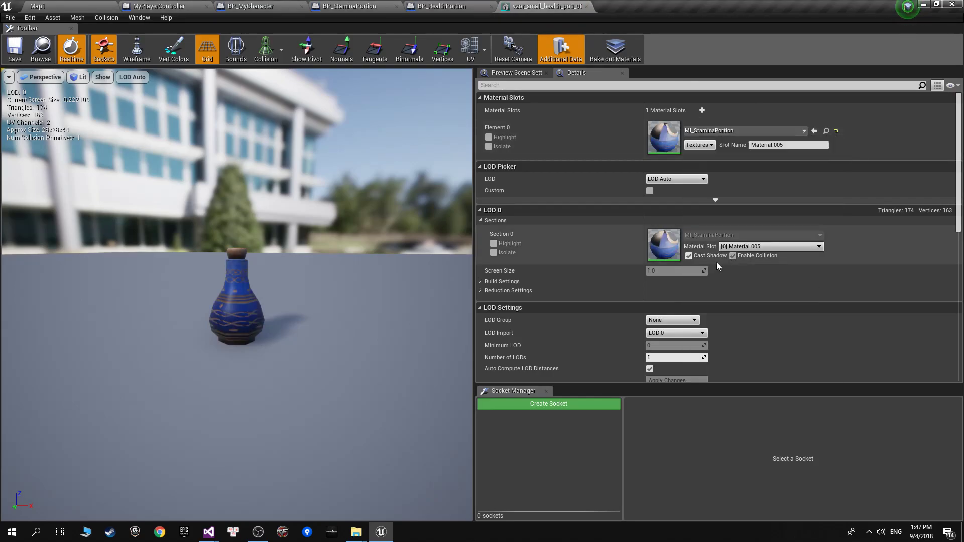
{"action": "scroll", "coordinate": [234, 301], "scroll_direction": "down", "scroll_amount": 4}
{"action": "left_click", "coordinate": [15, 49]}
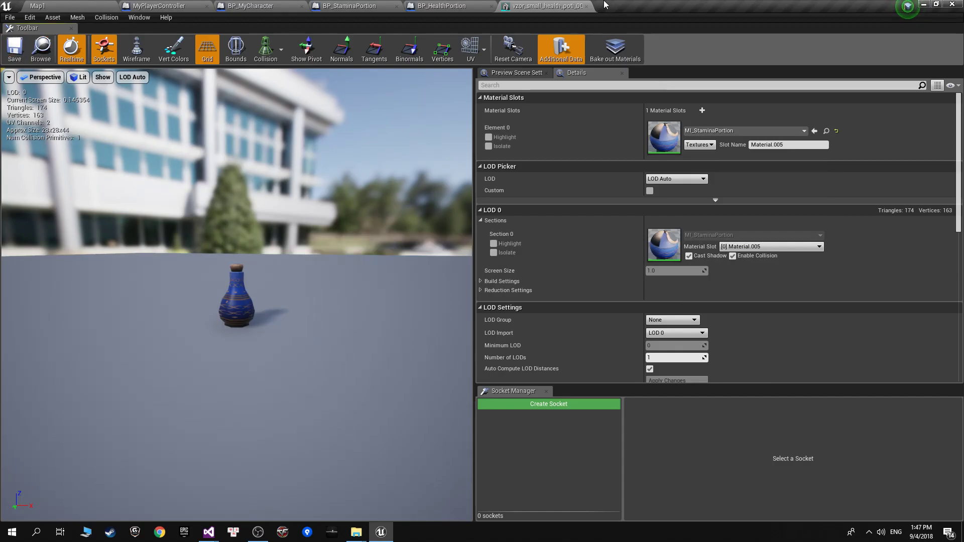
{"action": "left_click", "coordinate": [586, 6]}
Set BP_StaminaPortion's StaticMesh component to the vzor_small_health_poti_004 bottle mesh.
{"action": "left_click", "coordinate": [350, 5]}
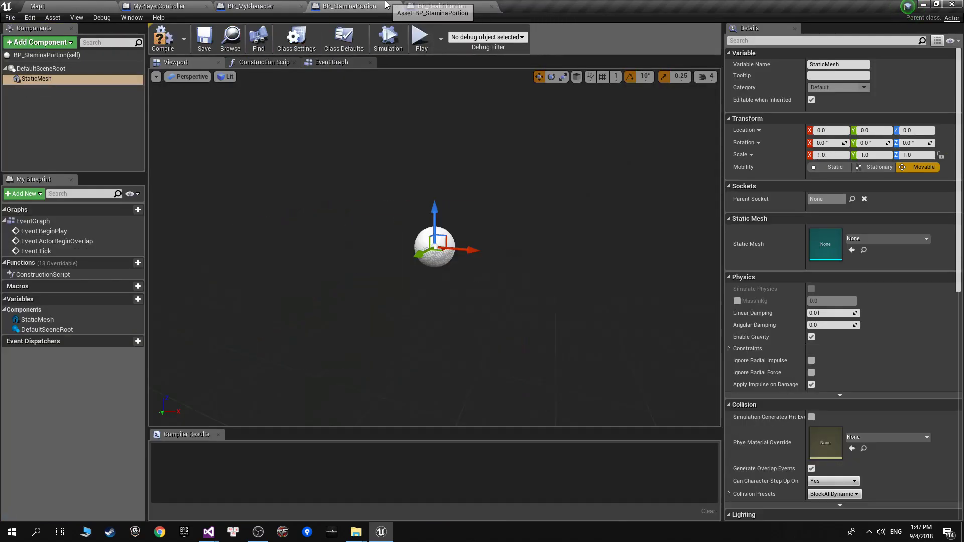
{"action": "left_click", "coordinate": [35, 5]}
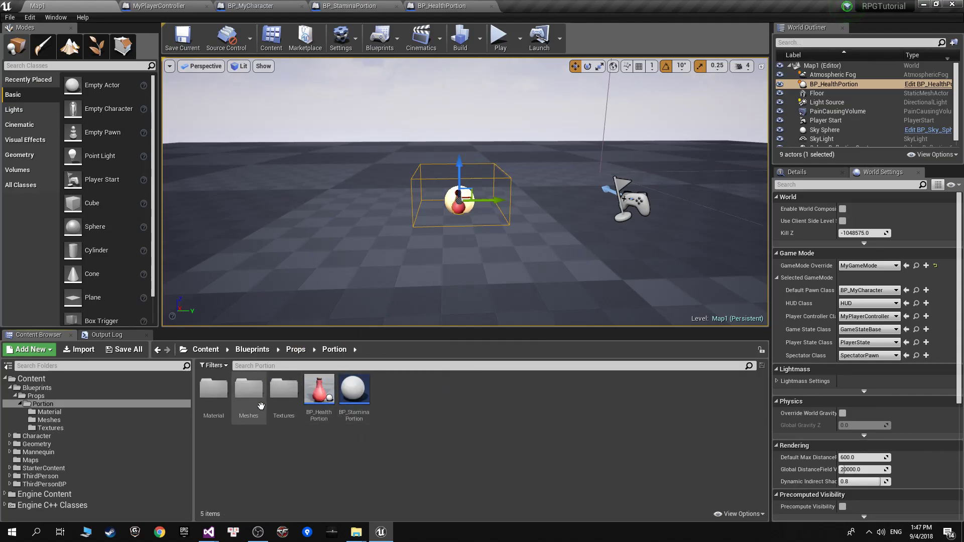
{"action": "double_click", "coordinate": [248, 389]}
{"action": "left_click", "coordinate": [226, 438]}
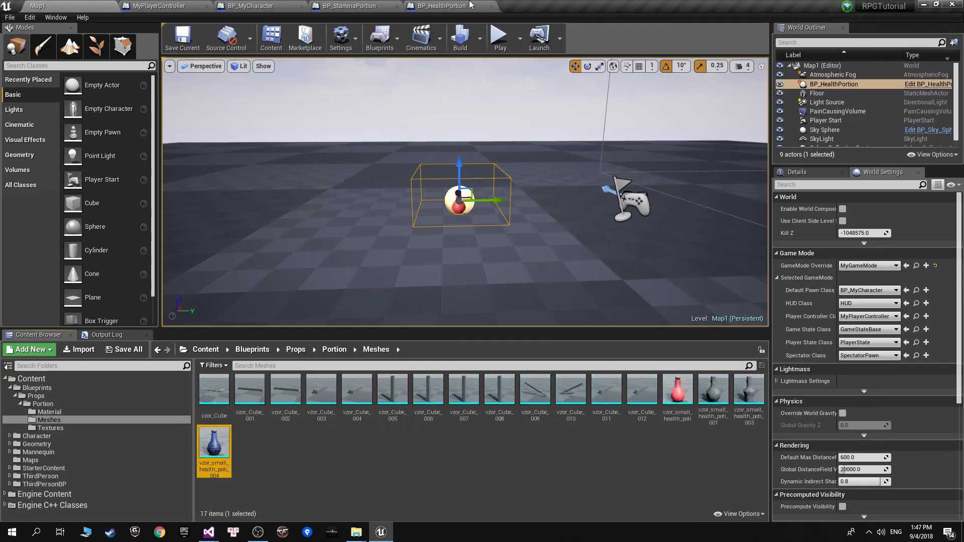
{"action": "left_click", "coordinate": [442, 6]}
{"action": "left_click", "coordinate": [349, 6]}
{"action": "left_click", "coordinate": [851, 250]}
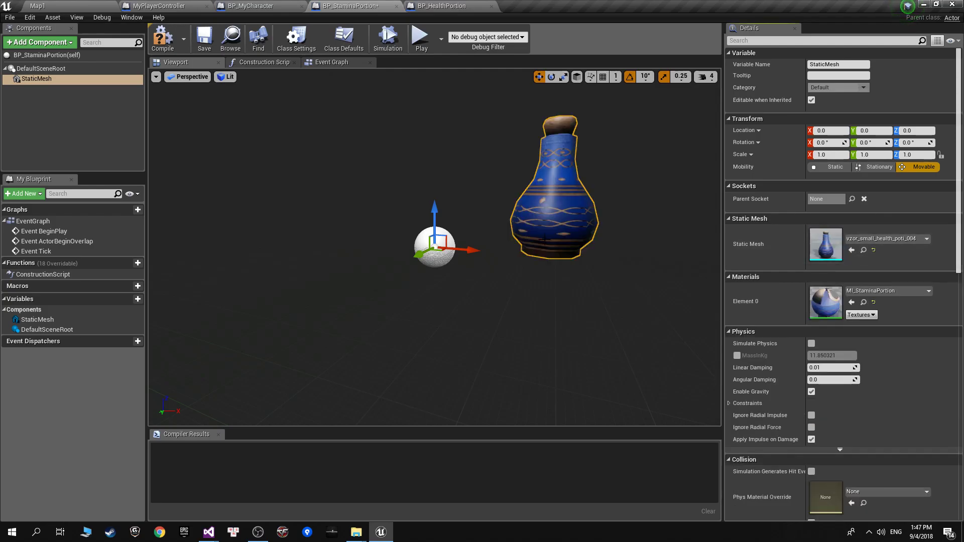
{"action": "scroll", "coordinate": [517, 234], "scroll_direction": "down", "scroll_amount": 3}
{"action": "left_click_drag", "start_coordinate": [523, 243], "coordinate": [523, 229]}
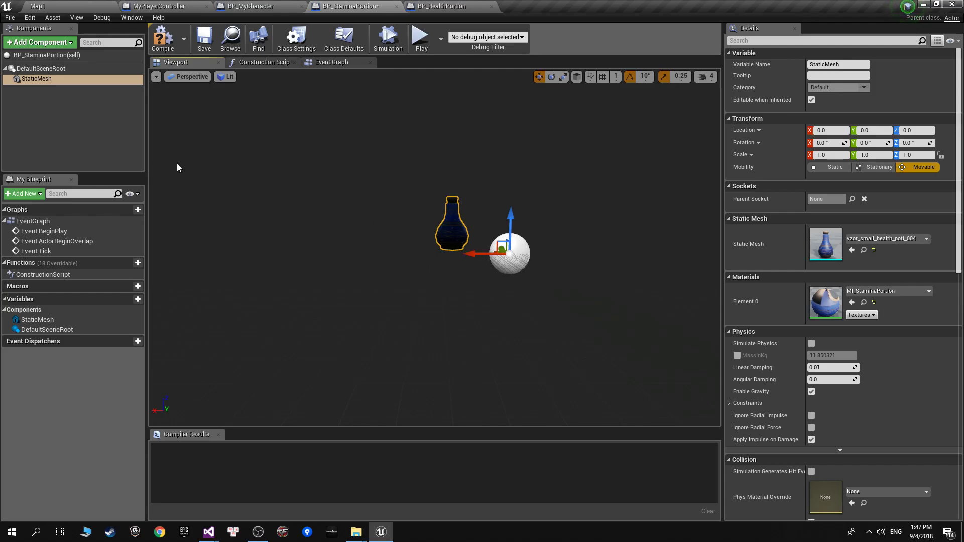
Make StaticMesh the root component in place of DefaultSceneRoot, then compile and save.
{"action": "left_click_drag", "start_coordinate": [47, 79], "coordinate": [49, 69]}
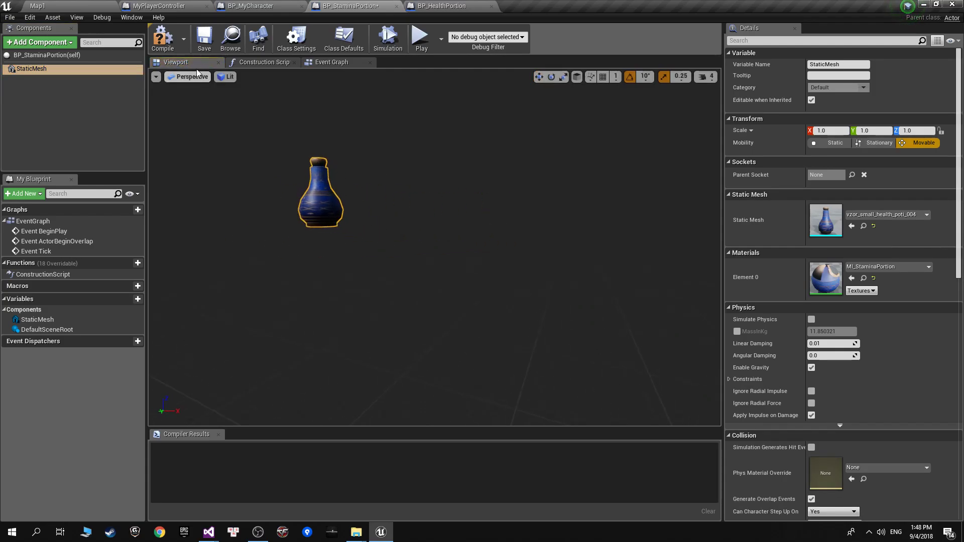
{"action": "left_click", "coordinate": [163, 38]}
{"action": "key", "text": "ctrl+s"}
{"action": "scroll", "coordinate": [422, 285], "scroll_direction": "down", "scroll_amount": 3}
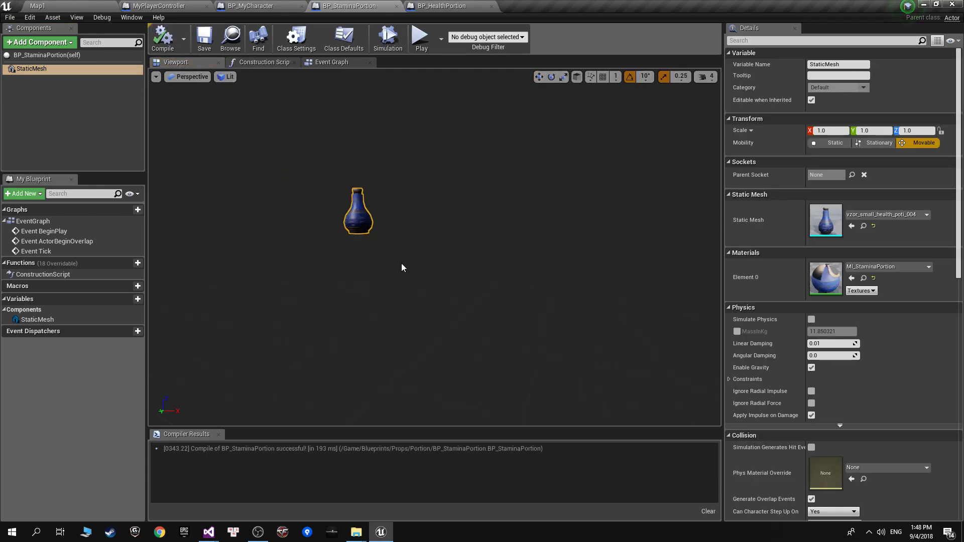
{"action": "left_click", "coordinate": [58, 6]}
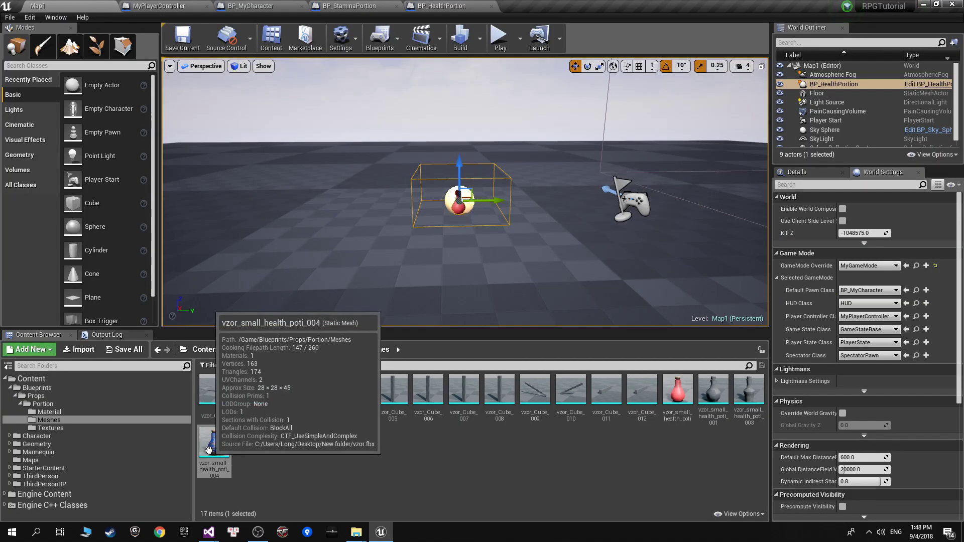
Reopen the potion mesh and toggle its Simple Collision display on and off to inspect it.
{"action": "double_click", "coordinate": [209, 448]}
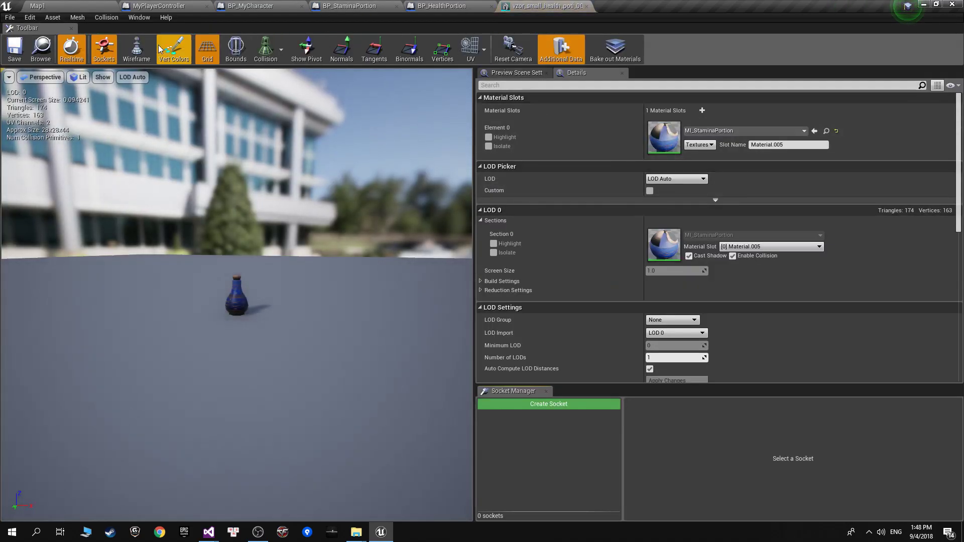
{"action": "left_click", "coordinate": [94, 19]}
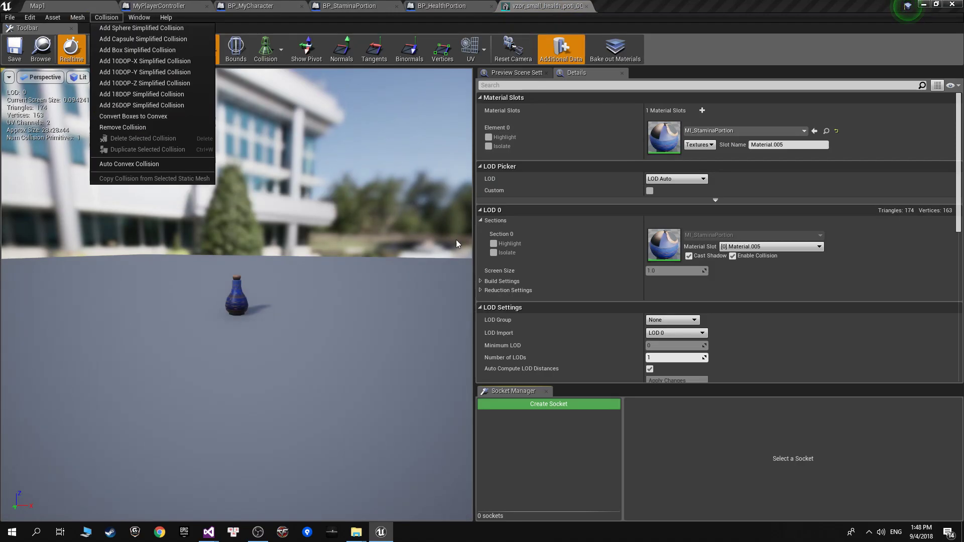
{"action": "left_click", "coordinate": [604, 5]}
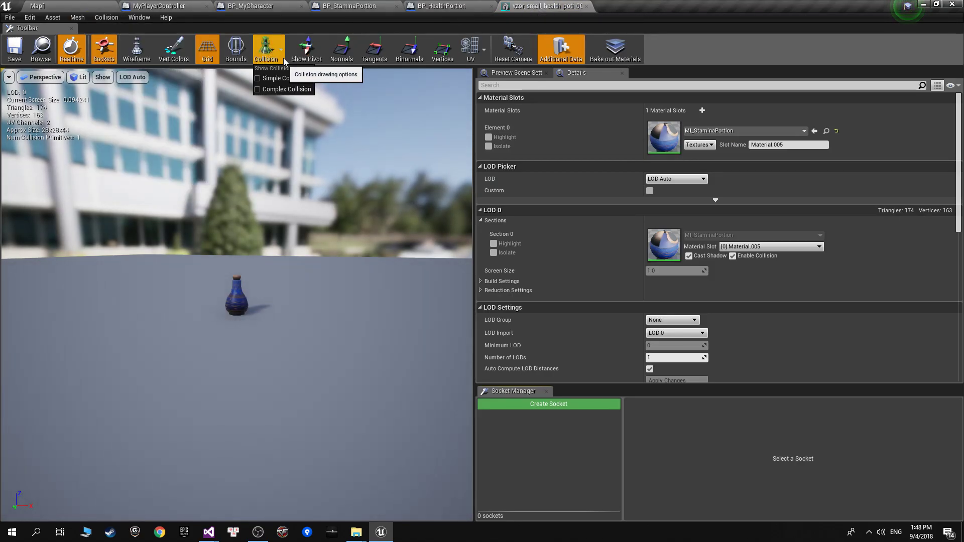
{"action": "left_click", "coordinate": [279, 79]}
{"action": "scroll", "coordinate": [262, 312], "scroll_direction": "up", "scroll_amount": 5}
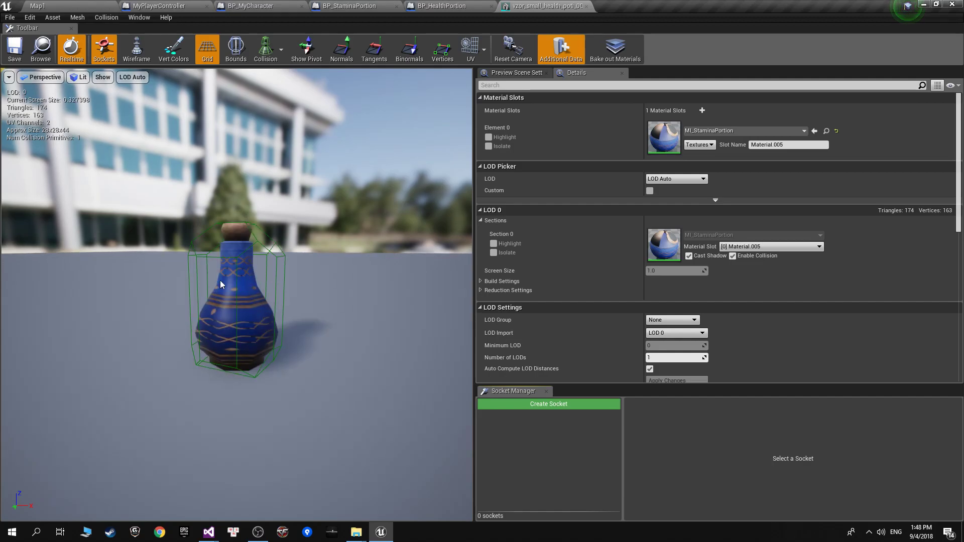
{"action": "left_click", "coordinate": [265, 47]}
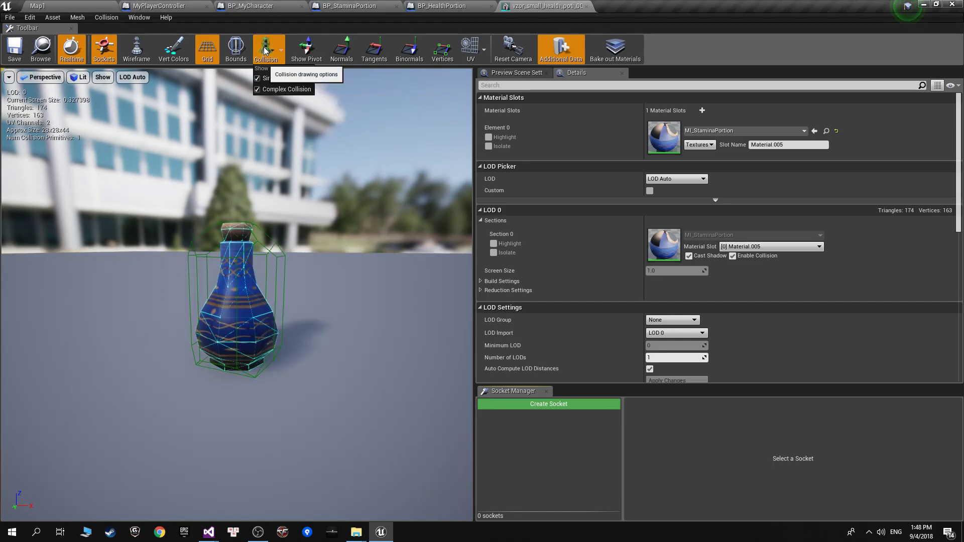
{"action": "left_click", "coordinate": [279, 71]}
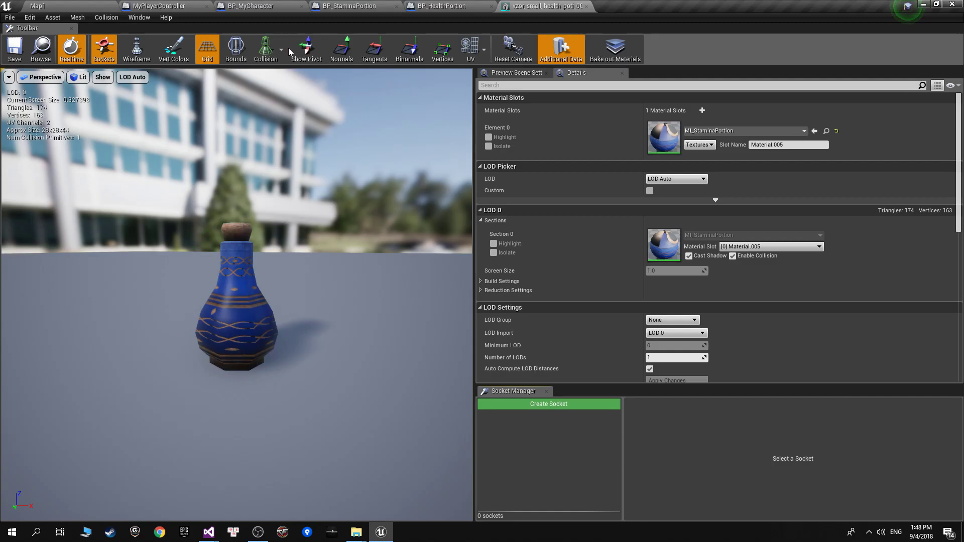
Close the mesh editor and open BP_HealthPortion's Event Graph.
{"action": "left_click", "coordinate": [587, 6]}
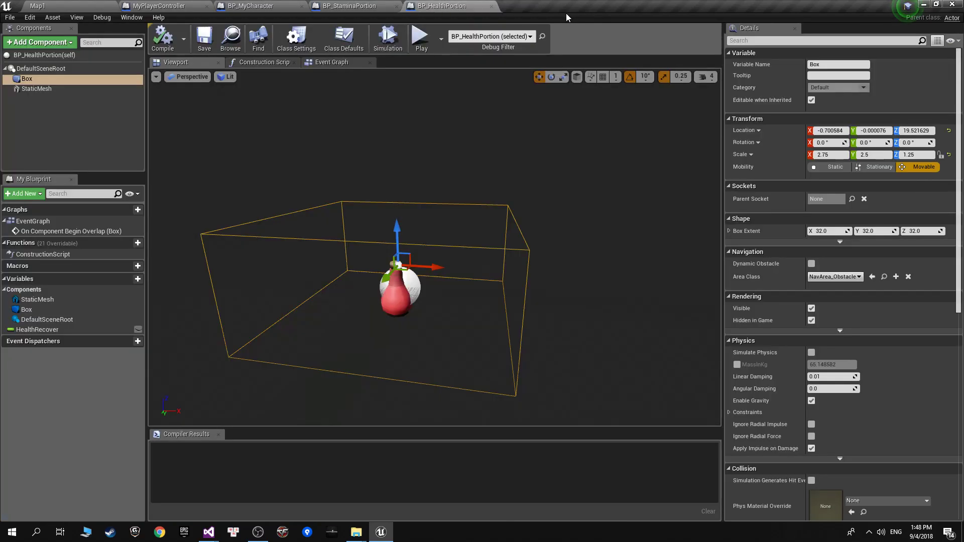
{"action": "left_click", "coordinate": [437, 6]}
{"action": "left_click", "coordinate": [331, 61]}
{"action": "scroll", "coordinate": [370, 260], "scroll_direction": "up", "scroll_amount": 3}
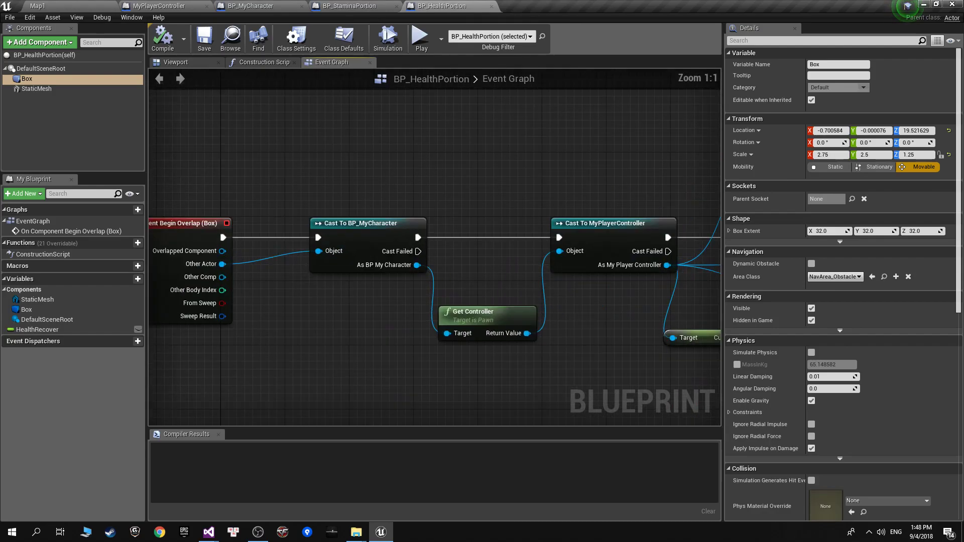
{"action": "scroll", "coordinate": [346, 226], "scroll_direction": "up", "scroll_amount": 2}
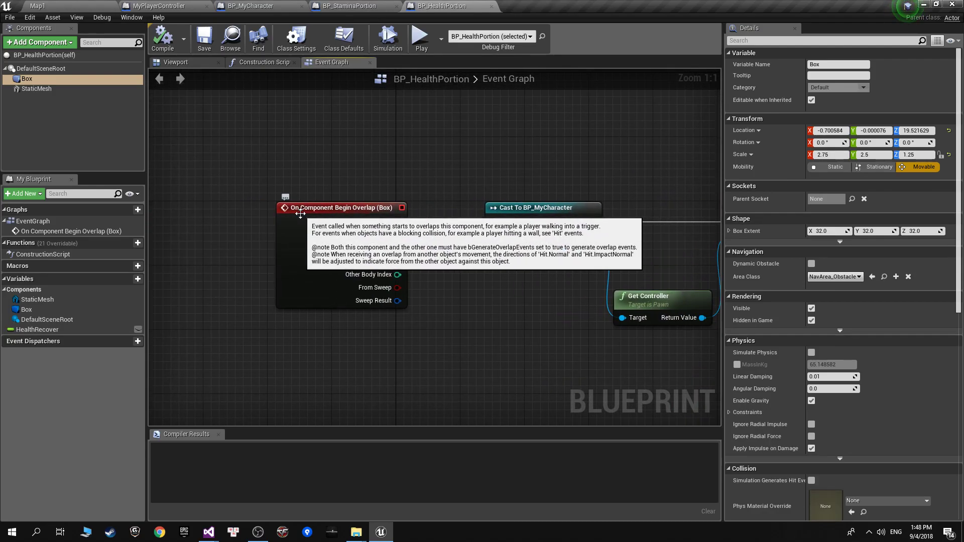
{"action": "scroll", "coordinate": [296, 224], "scroll_direction": "down", "scroll_amount": 1}
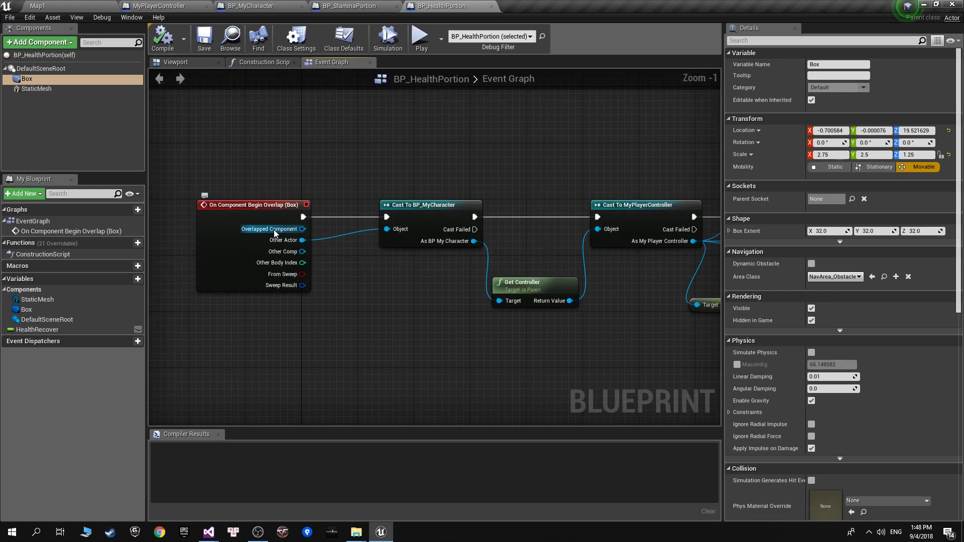
Pan across the health potion's Branch, Clamp, SET, DestroyActor and cast nodes.
{"action": "right_click_drag", "start_coordinate": [467, 224], "coordinate": [258, 229]}
{"action": "scroll", "coordinate": [467, 239], "scroll_direction": "down", "scroll_amount": 2}
{"action": "scroll", "coordinate": [466, 239], "scroll_direction": "down", "scroll_amount": 2}
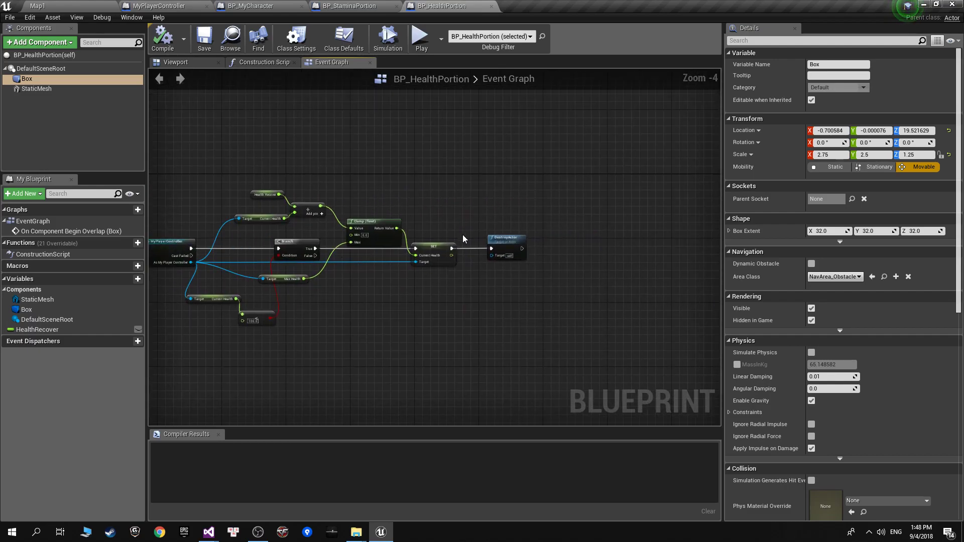
{"action": "scroll", "coordinate": [466, 259], "scroll_direction": "up", "scroll_amount": 2}
{"action": "scroll", "coordinate": [466, 259], "scroll_direction": "up", "scroll_amount": 1}
{"action": "right_click_drag", "start_coordinate": [466, 259], "coordinate": [280, 264]}
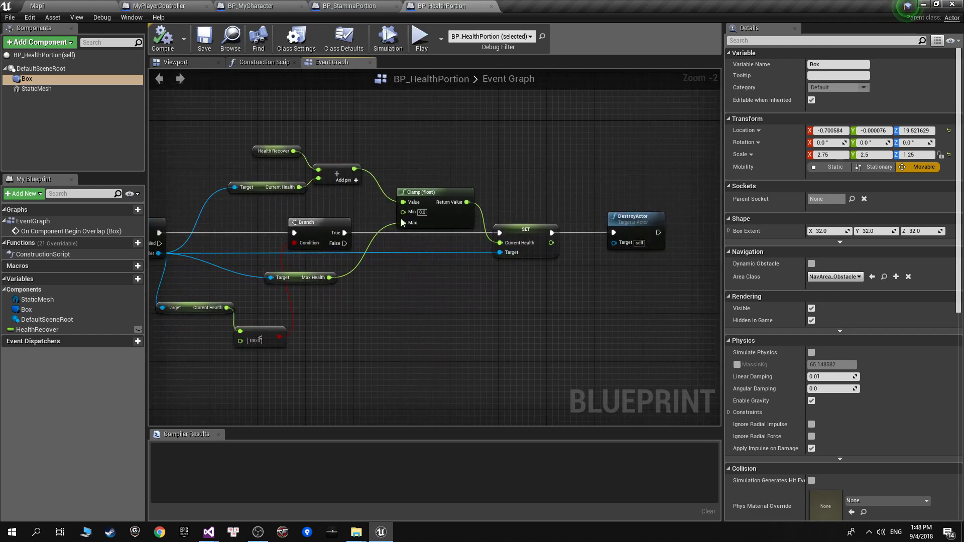
{"action": "right_click_drag", "start_coordinate": [527, 172], "coordinate": [562, 165]}
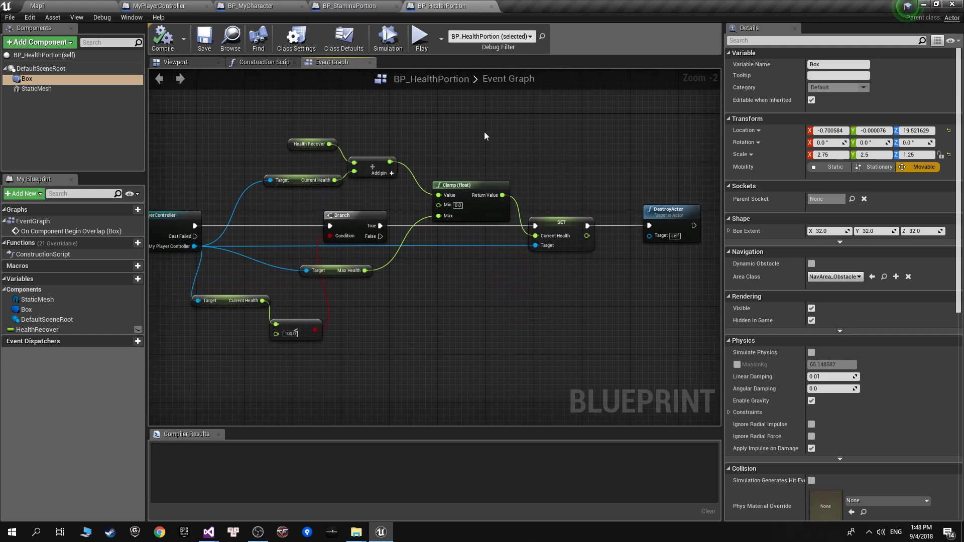
{"action": "right_click_drag", "start_coordinate": [191, 241], "coordinate": [365, 251]}
{"action": "scroll", "coordinate": [304, 254], "scroll_direction": "up", "scroll_amount": 2}
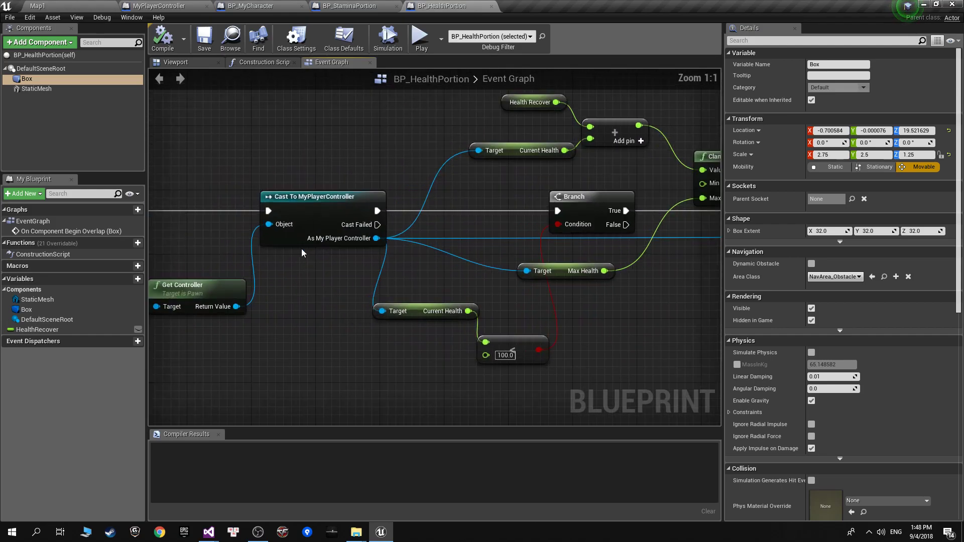
{"action": "scroll", "coordinate": [305, 253], "scroll_direction": "down", "scroll_amount": 1}
Switch to BP_StaminaPortion and open its Event Graph.
{"action": "left_click", "coordinate": [328, 5]}
{"action": "left_click", "coordinate": [435, 6]}
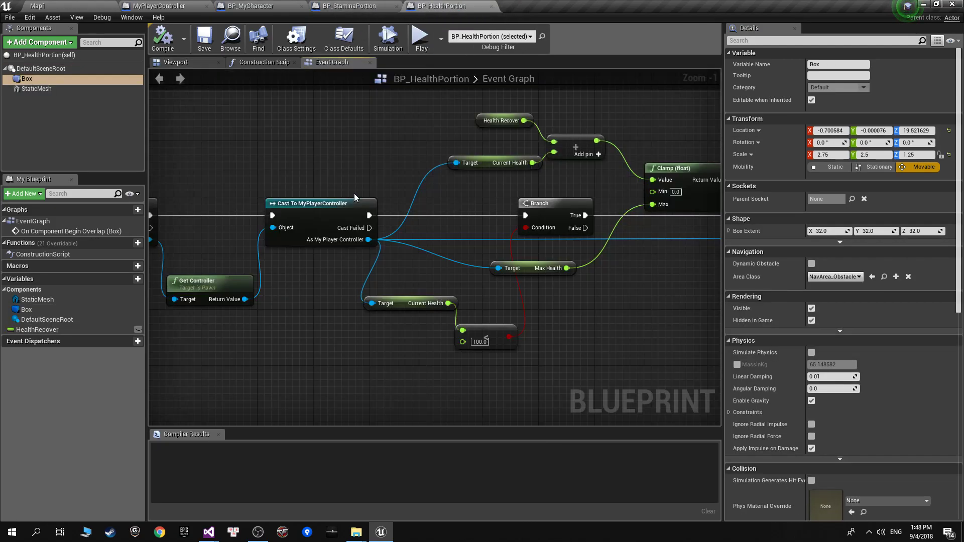
{"action": "left_click", "coordinate": [367, 5]}
{"action": "left_click", "coordinate": [327, 62]}
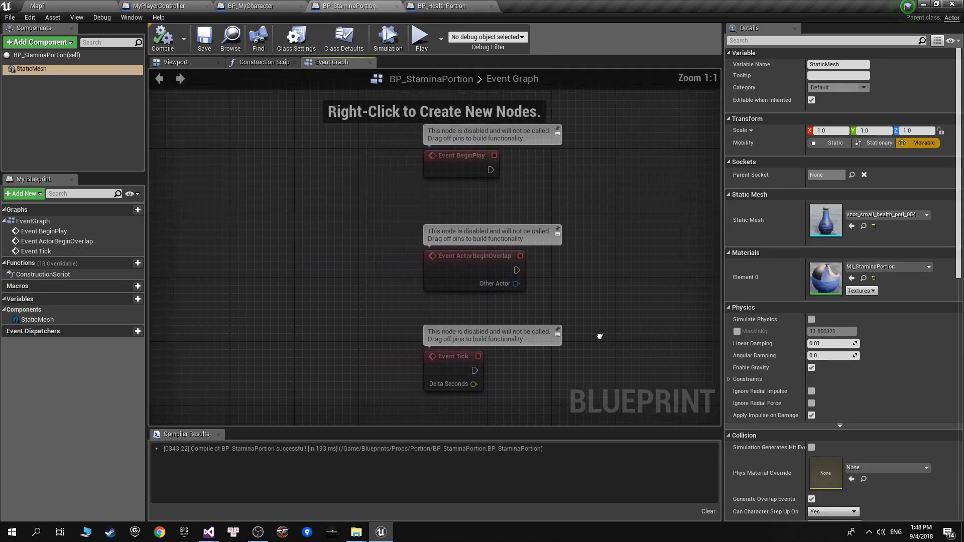
Delete the default BeginPlay, ActorBeginOverlap and Tick event nodes from BP_StaminaPortion.
{"action": "right_click_drag", "start_coordinate": [623, 333], "coordinate": [363, 333]}
{"action": "left_click_drag", "start_coordinate": [231, 179], "coordinate": [336, 393]}
{"action": "key", "text": "Delete"}
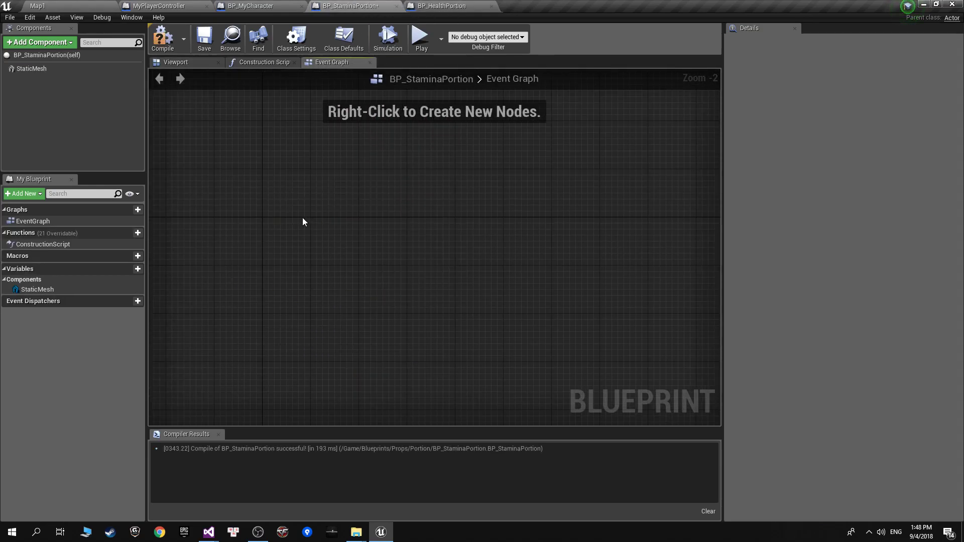
{"action": "right_click", "coordinate": [301, 218]}
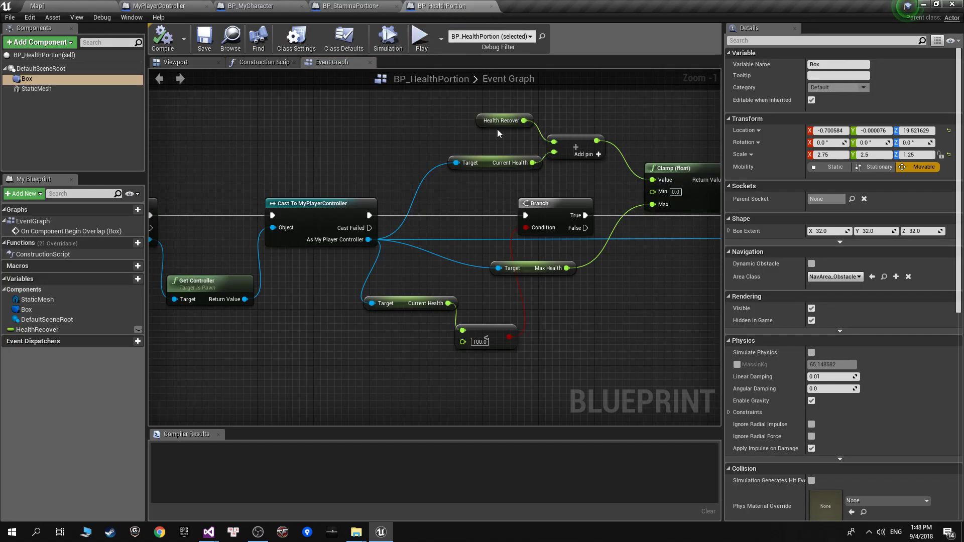
{"action": "right_click_drag", "start_coordinate": [503, 216], "coordinate": [558, 250]}
{"action": "scroll", "coordinate": [557, 250], "scroll_direction": "down", "scroll_amount": 2}
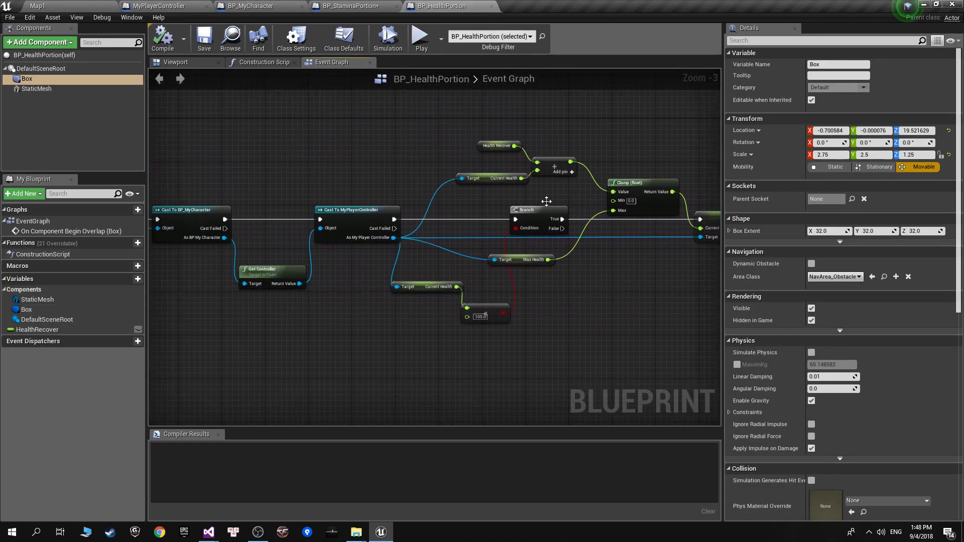
{"action": "left_click", "coordinate": [350, 6]}
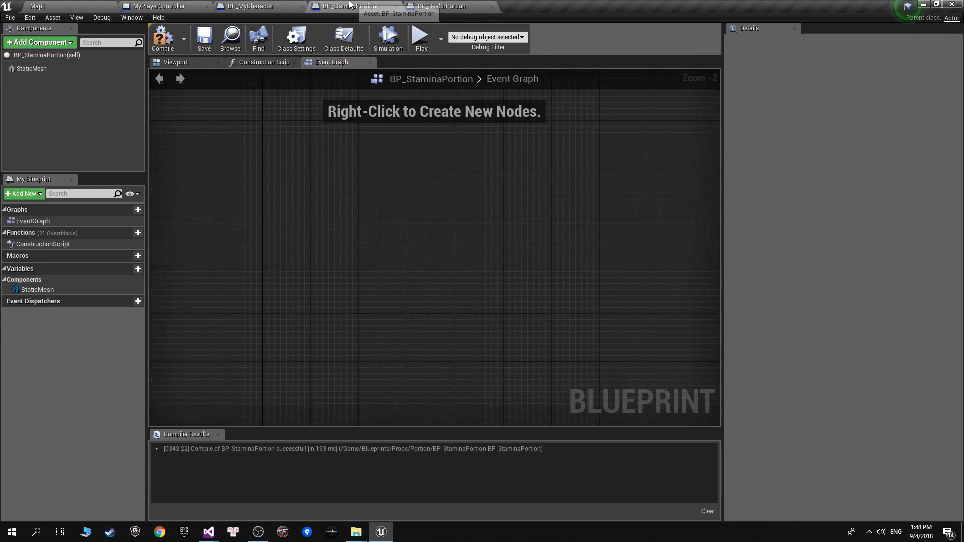
Add a new function named IncreaseStamina.
{"action": "left_click", "coordinate": [126, 233]}
{"action": "type", "text": "In"}
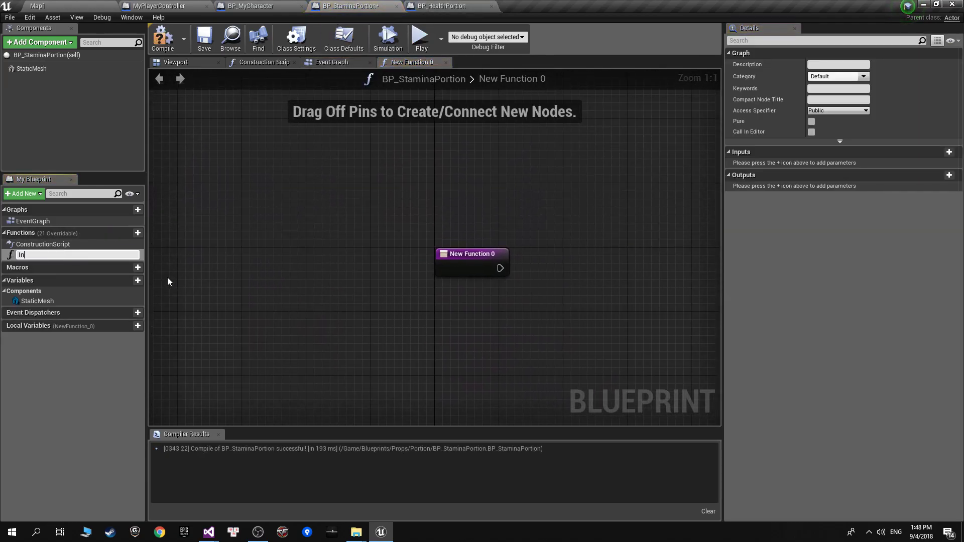
{"action": "type", "text": "creaseStam"}
{"action": "type", "text": "ina"}
{"action": "key", "text": "Return"}
{"action": "right_click_drag", "start_coordinate": [466, 317], "coordinate": [431, 305]}
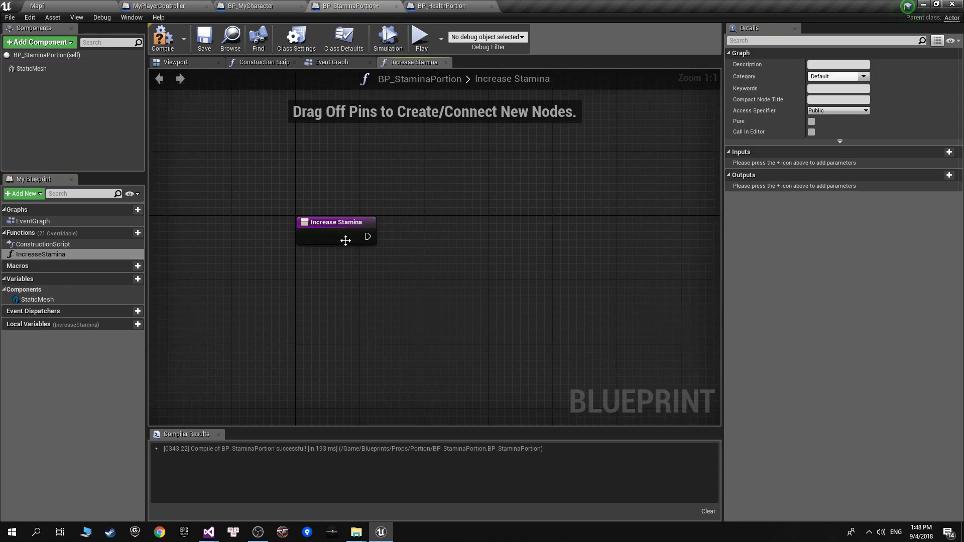
Compare with the health potion's graph, then select the IncreaseStamina entry node.
{"action": "left_click", "coordinate": [442, 5]}
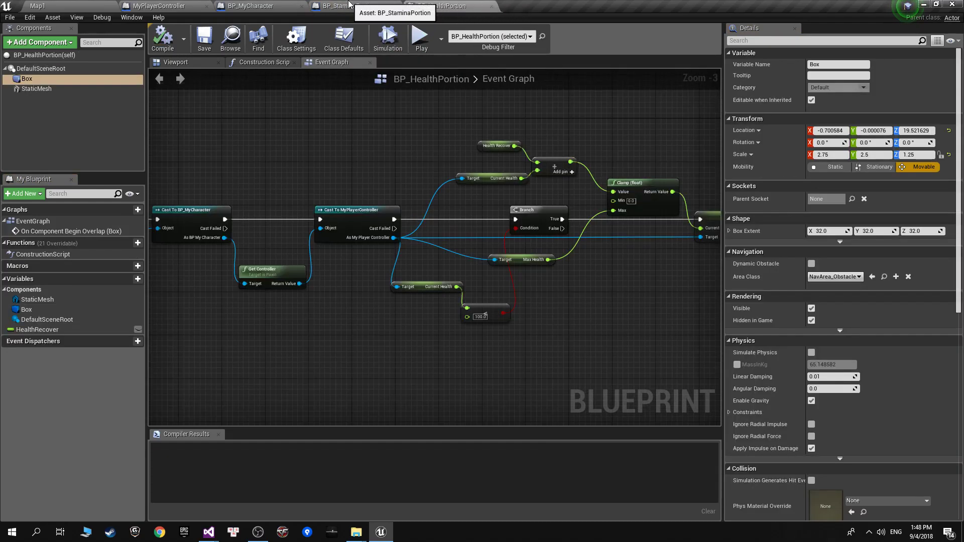
{"action": "right_click_drag", "start_coordinate": [257, 242], "coordinate": [407, 255]}
{"action": "scroll", "coordinate": [408, 255], "scroll_direction": "up", "scroll_amount": 3}
{"action": "left_click", "coordinate": [352, 5]}
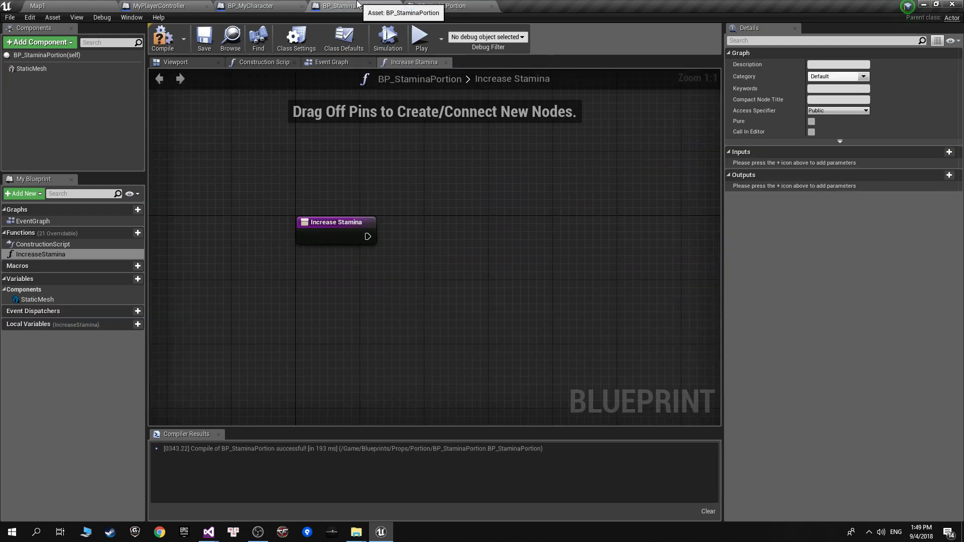
{"action": "left_click", "coordinate": [334, 226]}
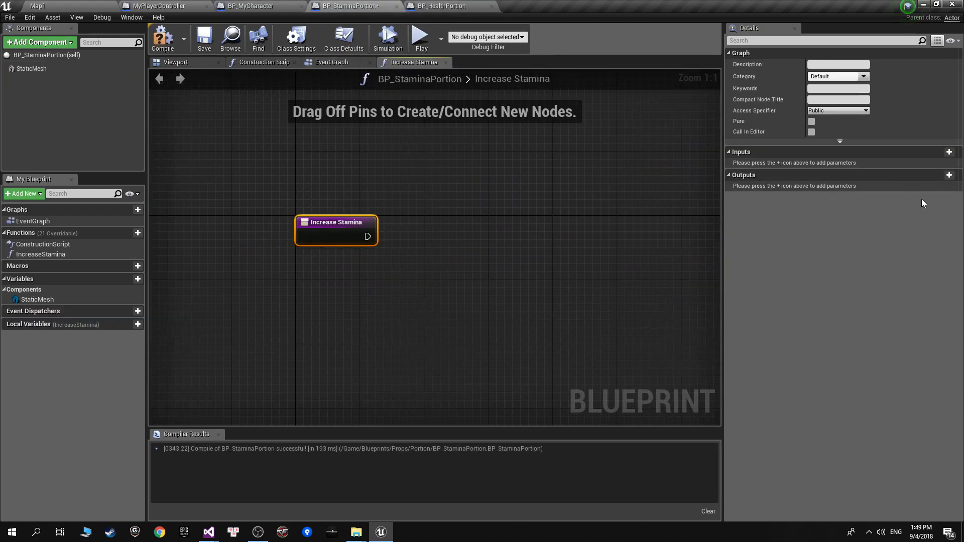
Add a new function input parameter named Player.
{"action": "left_click", "coordinate": [949, 152]}
{"action": "left_click", "coordinate": [787, 166]}
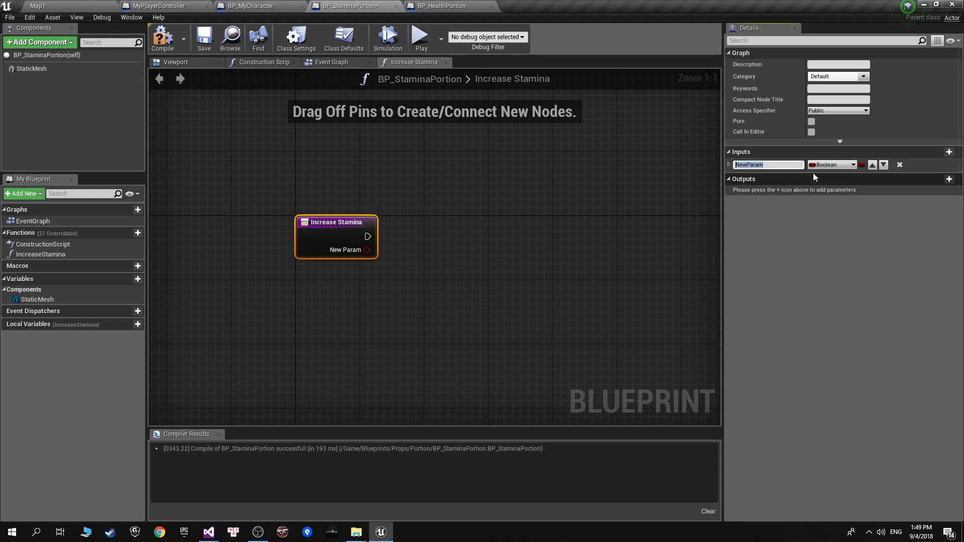
{"action": "type", "text": "Player"}
{"action": "key", "text": "Return"}
Set the Player input's type to BP My Character Object Reference.
{"action": "left_click", "coordinate": [815, 166]}
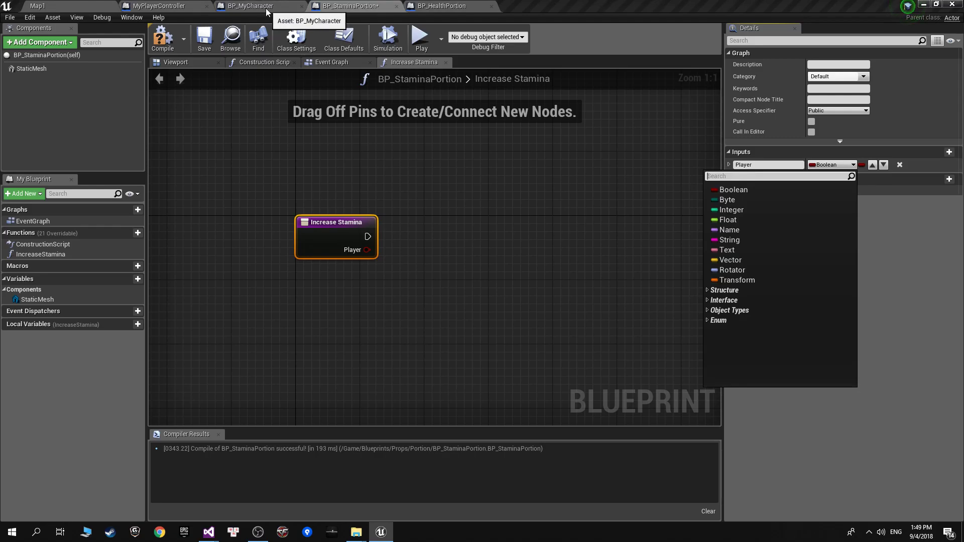
{"action": "type", "text": "bp_m"}
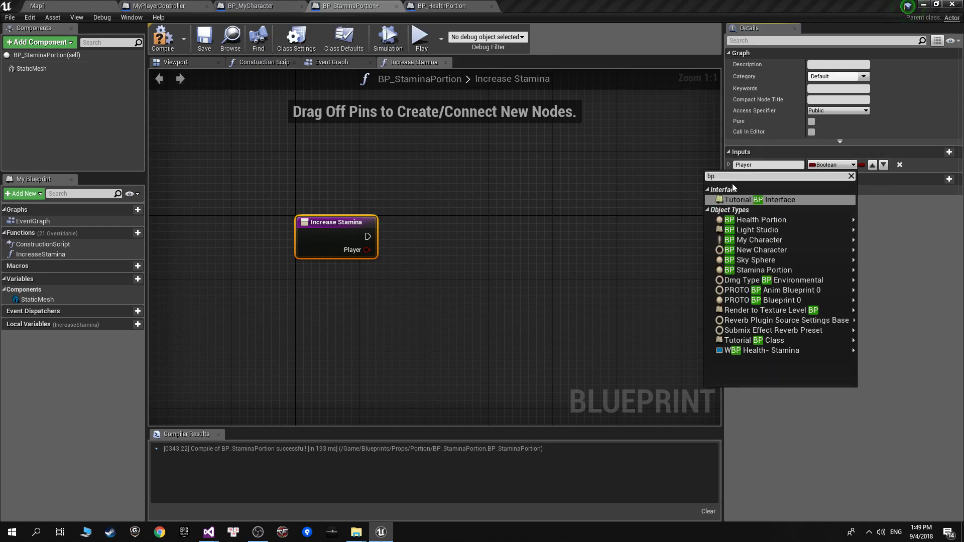
{"action": "mouse_move", "coordinate": [738, 199]}
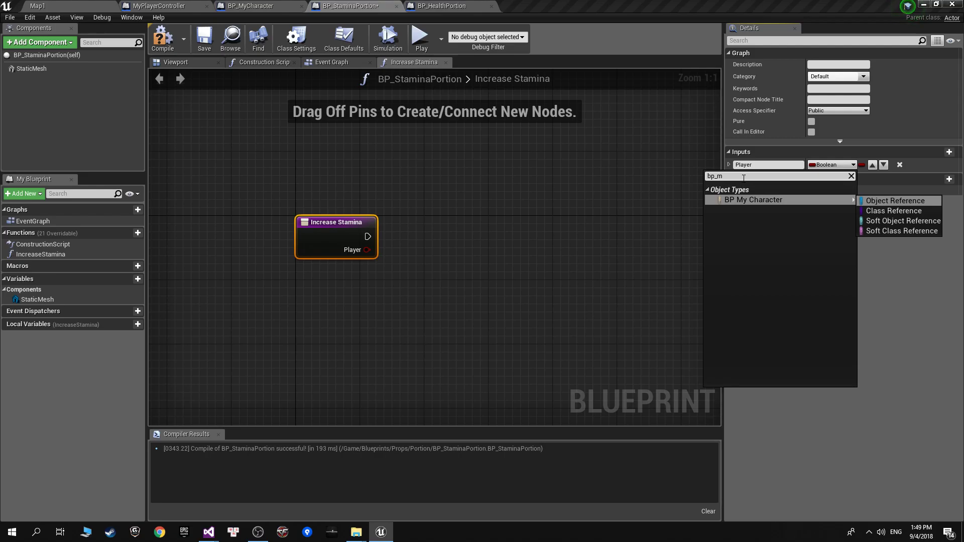
{"action": "key", "text": "BackSpace"}
{"action": "key", "text": "BackSpace"}
{"action": "key", "text": "BackSpace"}
{"action": "type", "text": "c"}
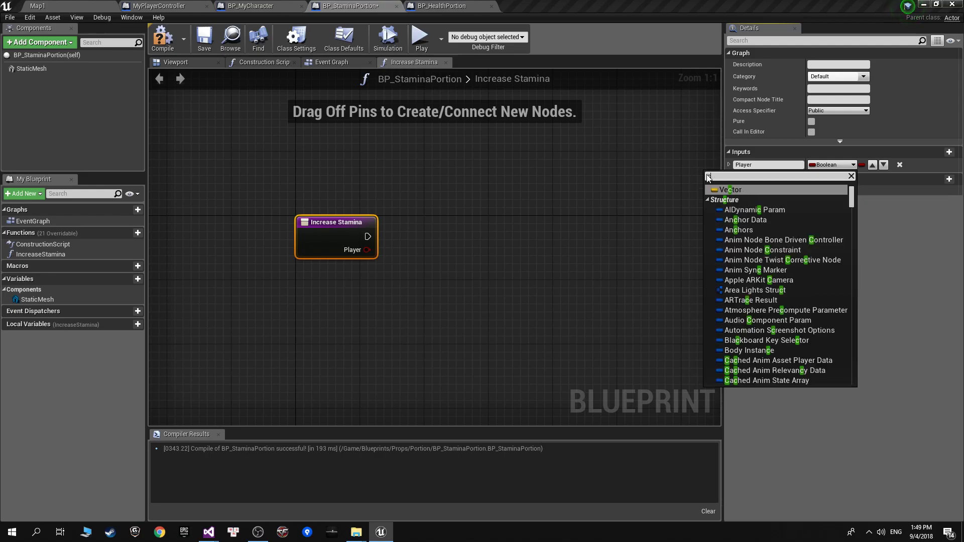
{"action": "type", "text": "haracte"}
{"action": "mouse_move", "coordinate": [737, 254]}
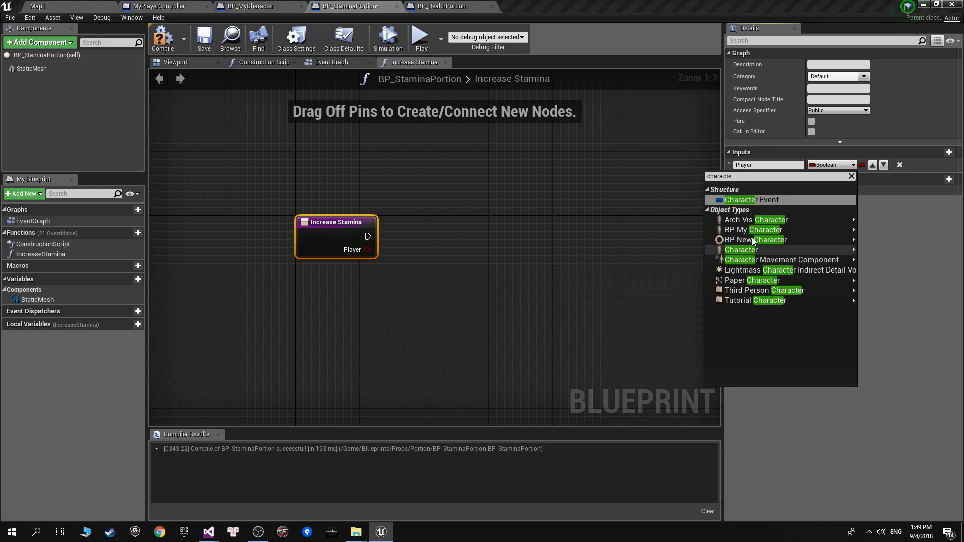
{"action": "type", "text": "bP"}
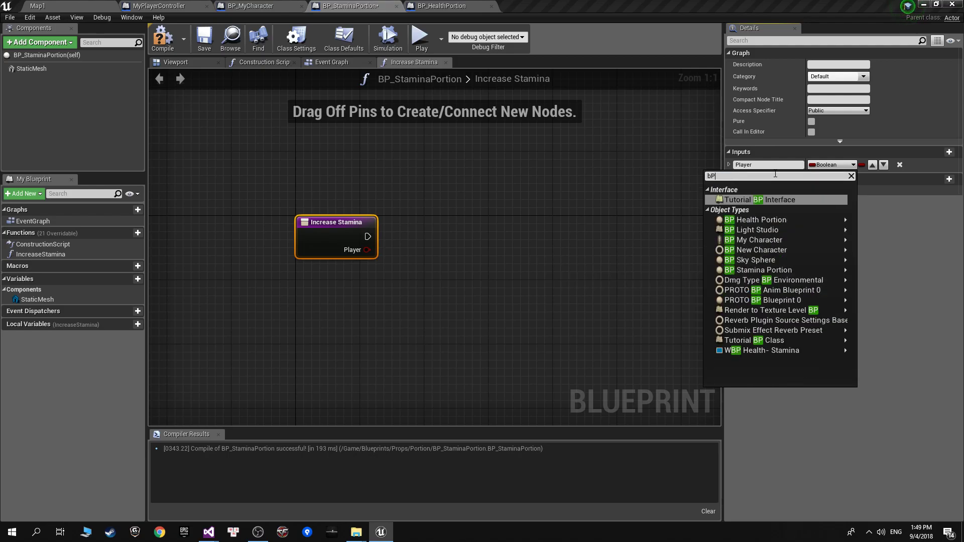
{"action": "key", "text": "BackSpace"}
{"action": "type", "text": "p_my"}
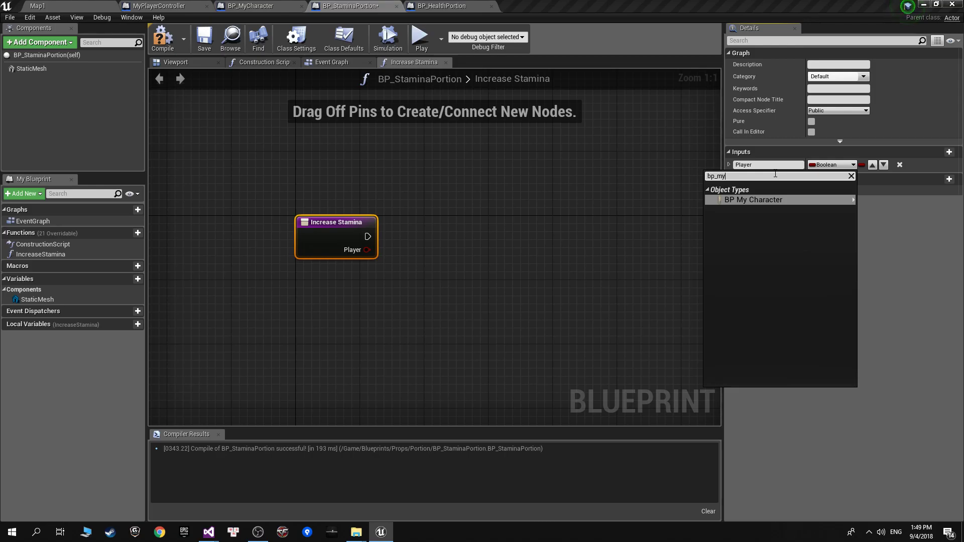
{"action": "left_click", "coordinate": [737, 200]}
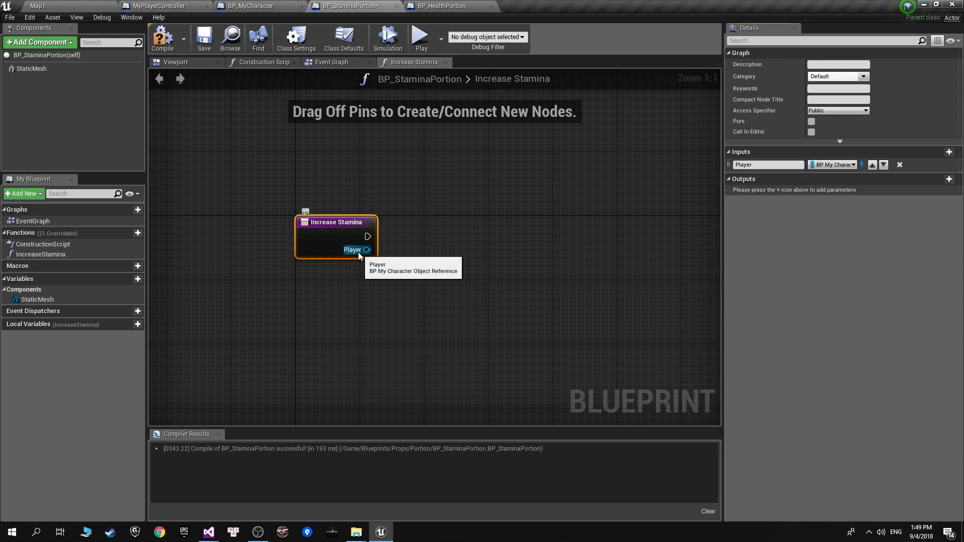
Review the health potion, player controller and character blueprints for reference.
{"action": "right_click_drag", "start_coordinate": [360, 256], "coordinate": [306, 239]}
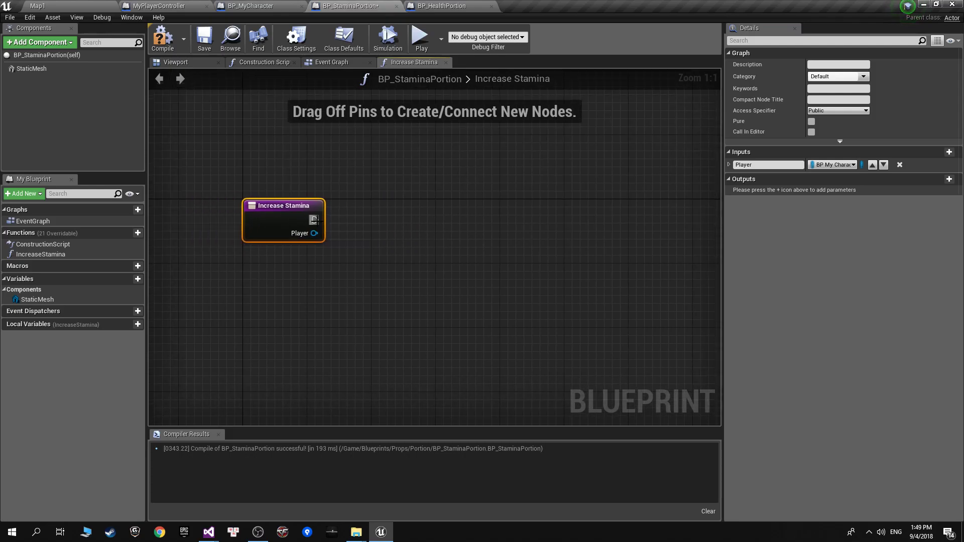
{"action": "left_click_drag", "start_coordinate": [314, 233], "coordinate": [389, 274]}
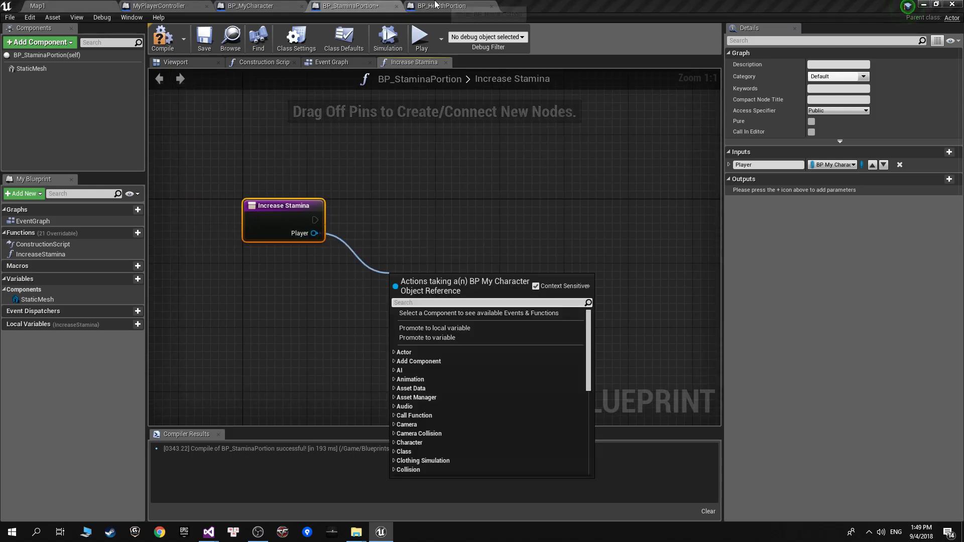
{"action": "left_click", "coordinate": [435, 5]}
{"action": "left_click", "coordinate": [183, 5]}
{"action": "left_click", "coordinate": [354, 5]}
{"action": "left_click", "coordinate": [280, 5]}
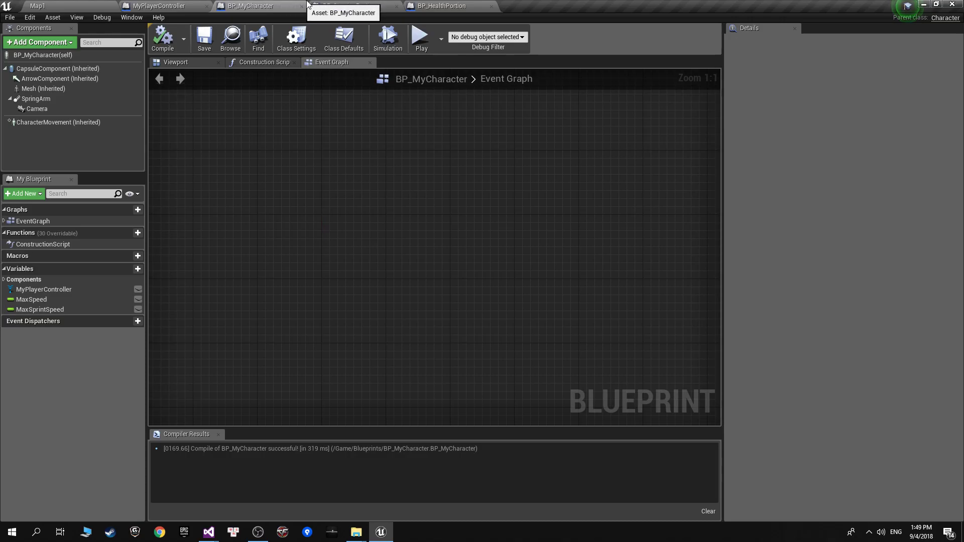
{"action": "left_click", "coordinate": [441, 5]}
{"action": "right_click_drag", "start_coordinate": [430, 259], "coordinate": [434, 293]}
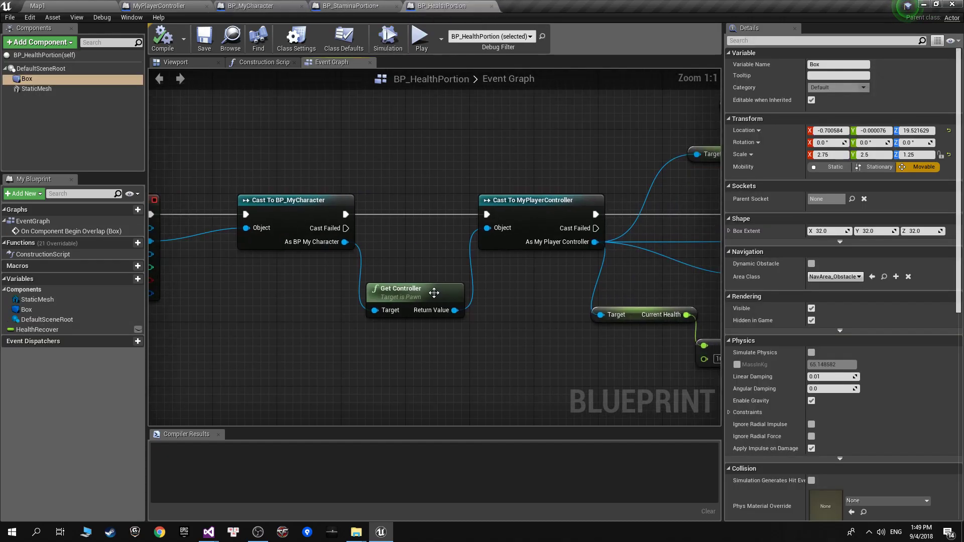
{"action": "left_click", "coordinate": [374, 6]}
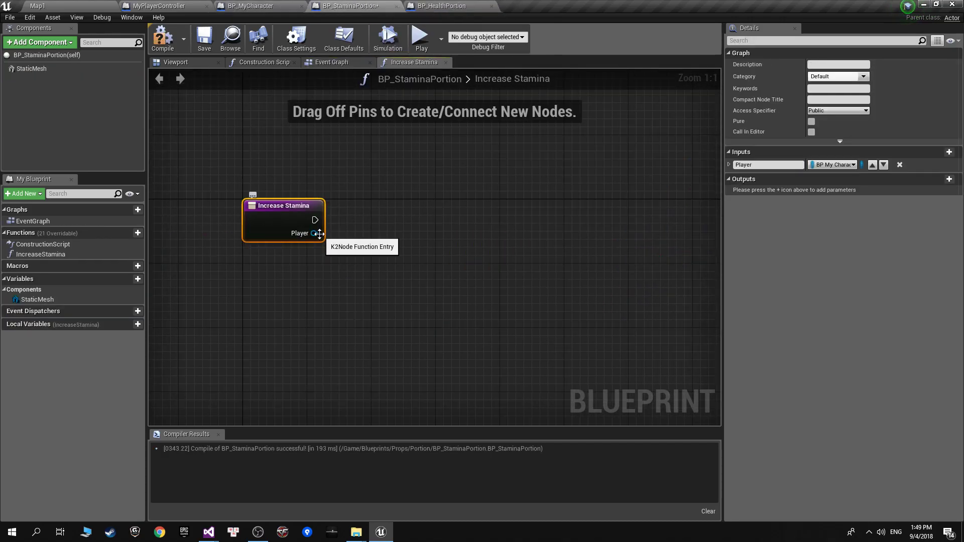
Add a Get Controller node wired from the Player pin.
{"action": "left_click_drag", "start_coordinate": [314, 234], "coordinate": [352, 292]}
{"action": "type", "text": "get controller"}
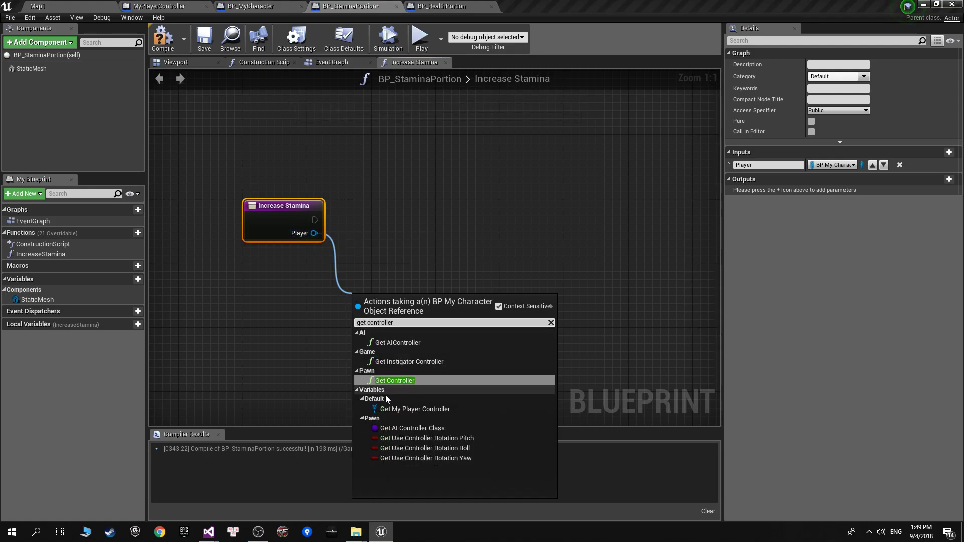
{"action": "left_click", "coordinate": [400, 381]}
Open the MyPlayerController blueprint from the Blueprints folder, then return to the stamina potion.
{"action": "left_click", "coordinate": [98, 5]}
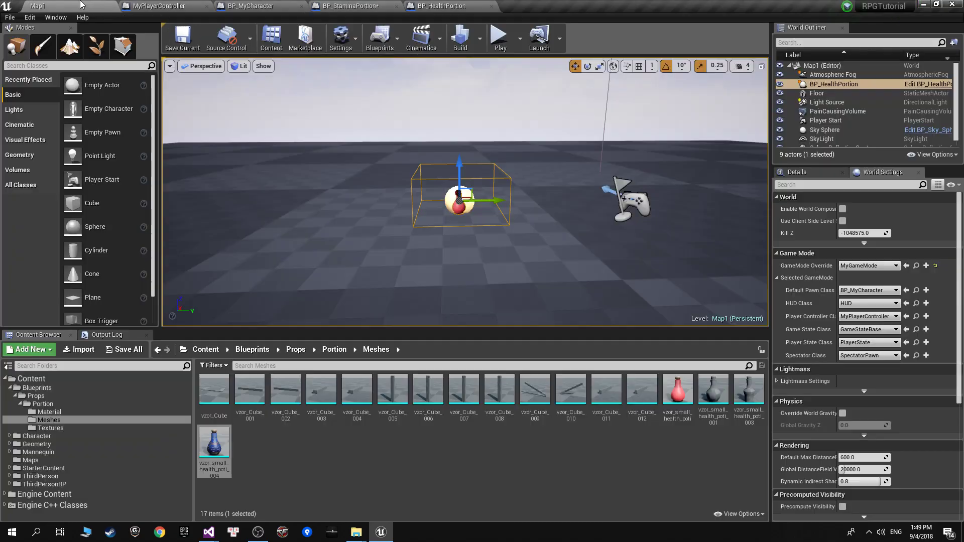
{"action": "left_click", "coordinate": [334, 349]}
{"action": "left_click", "coordinate": [296, 349]}
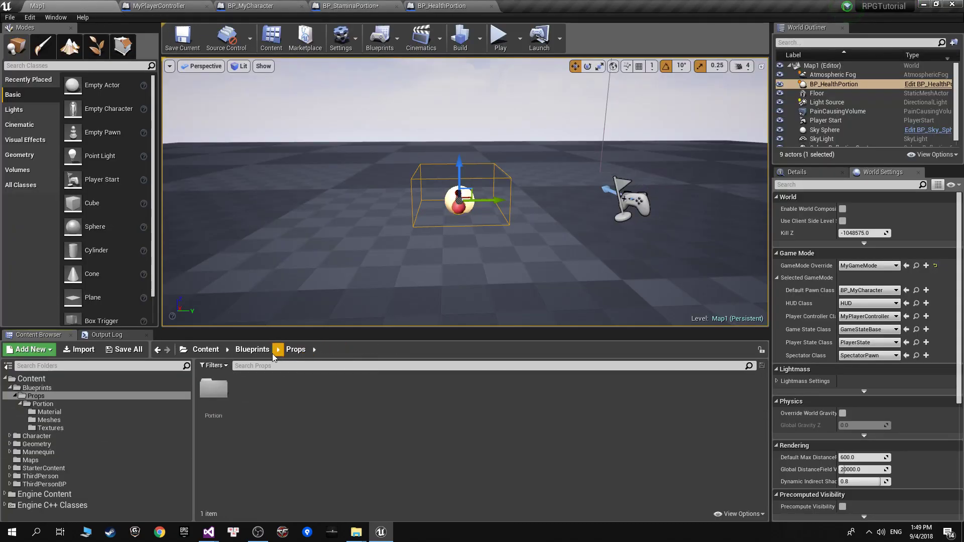
{"action": "left_click", "coordinate": [252, 349]}
{"action": "double_click", "coordinate": [354, 390]}
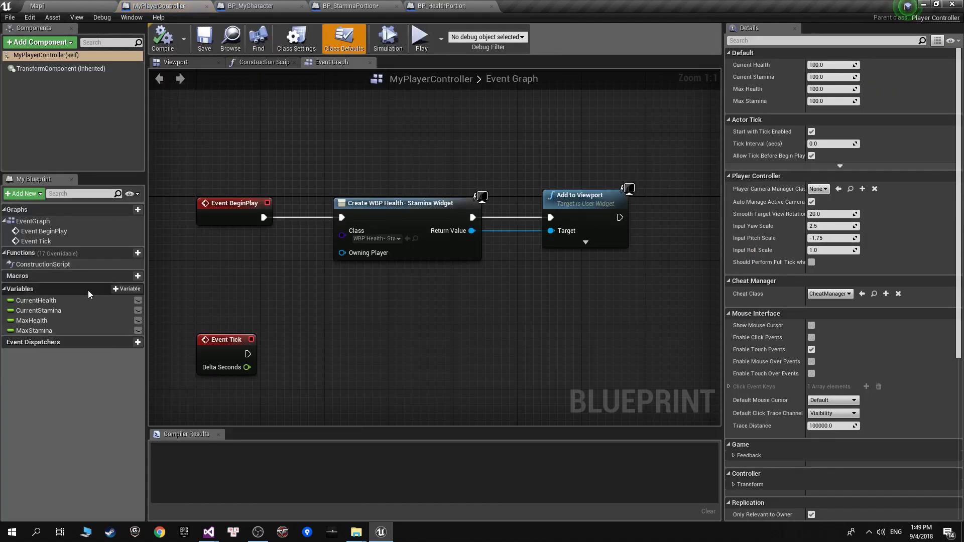
{"action": "left_click", "coordinate": [350, 6]}
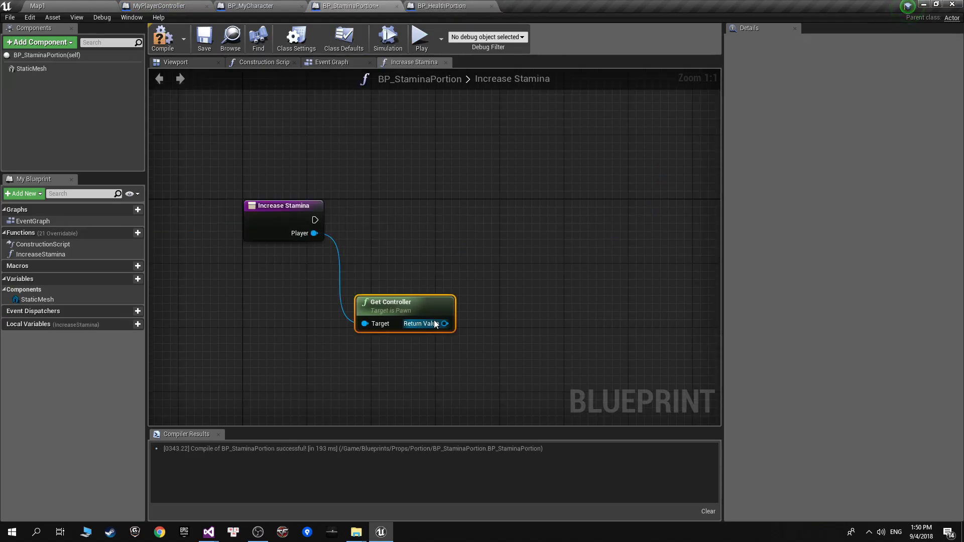
Cast Get Controller's Return Value to MyPlayerController, executed from the IncreaseStamina entry.
{"action": "left_click_drag", "start_coordinate": [445, 323], "coordinate": [486, 202]}
{"action": "type", "text": "cast to"}
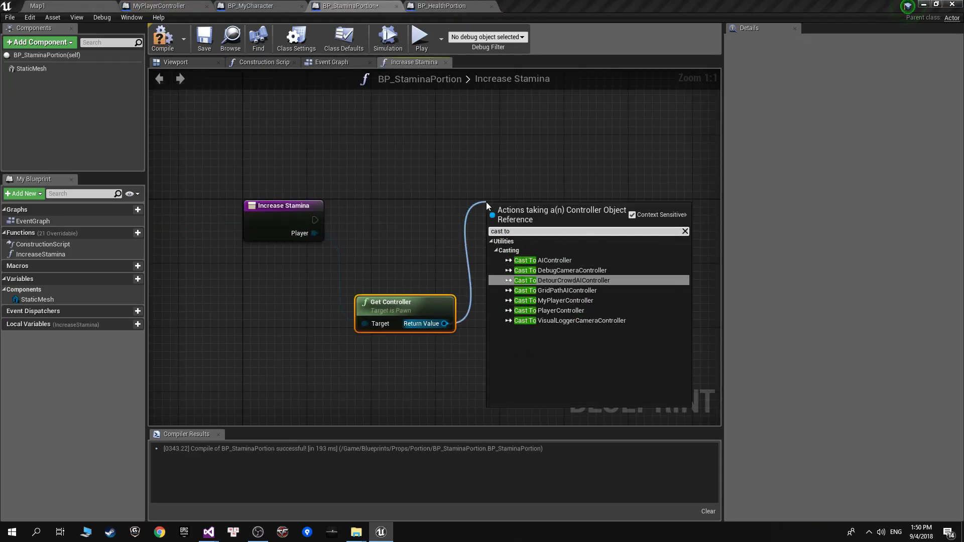
{"action": "left_click", "coordinate": [551, 300]}
{"action": "left_click_drag", "start_coordinate": [318, 221], "coordinate": [495, 219]}
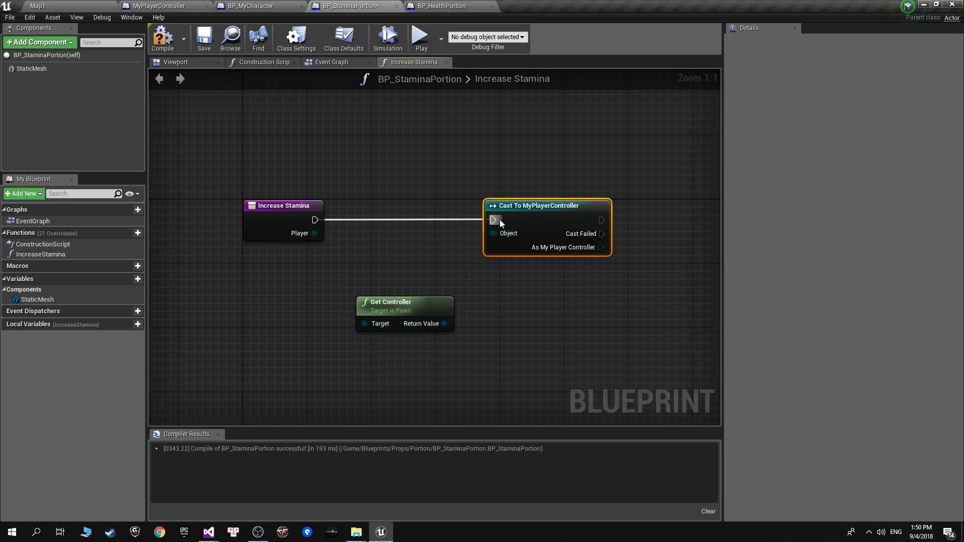
{"action": "right_click_drag", "start_coordinate": [499, 219], "coordinate": [272, 218]}
{"action": "left_click", "coordinate": [442, 5]}
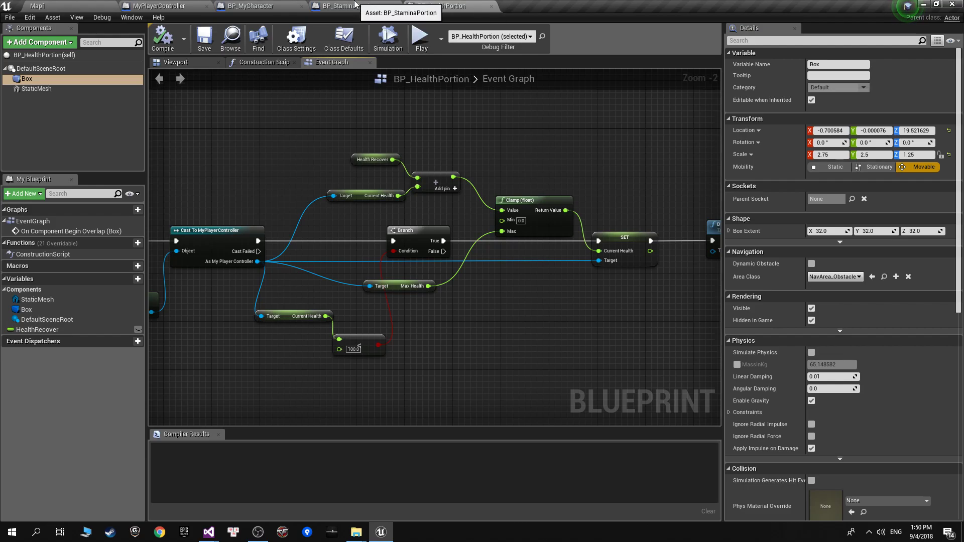
Add a Get Current Stamina node from the cast's As My Player Controller output.
{"action": "left_click", "coordinate": [355, 6]}
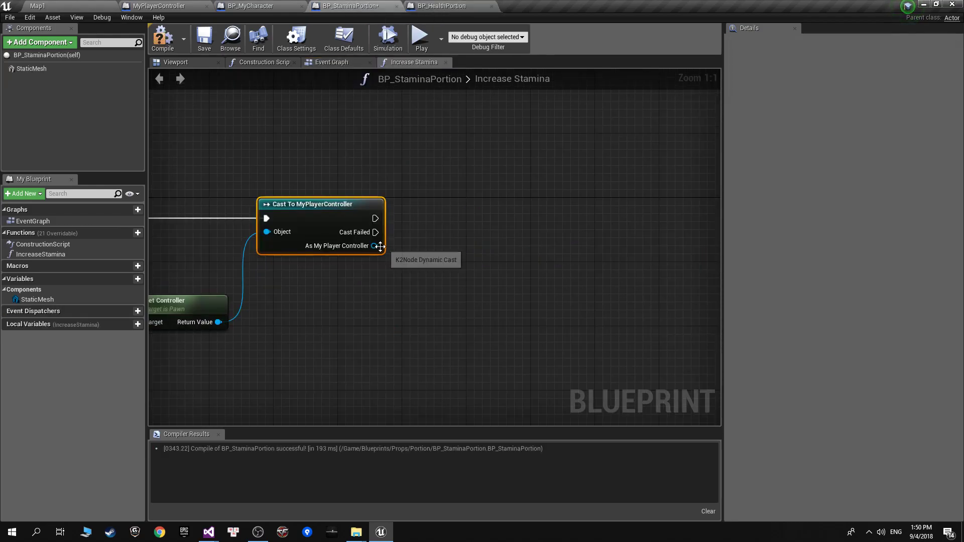
{"action": "left_click_drag", "start_coordinate": [380, 246], "coordinate": [445, 309]}
{"action": "type", "text": "g"}
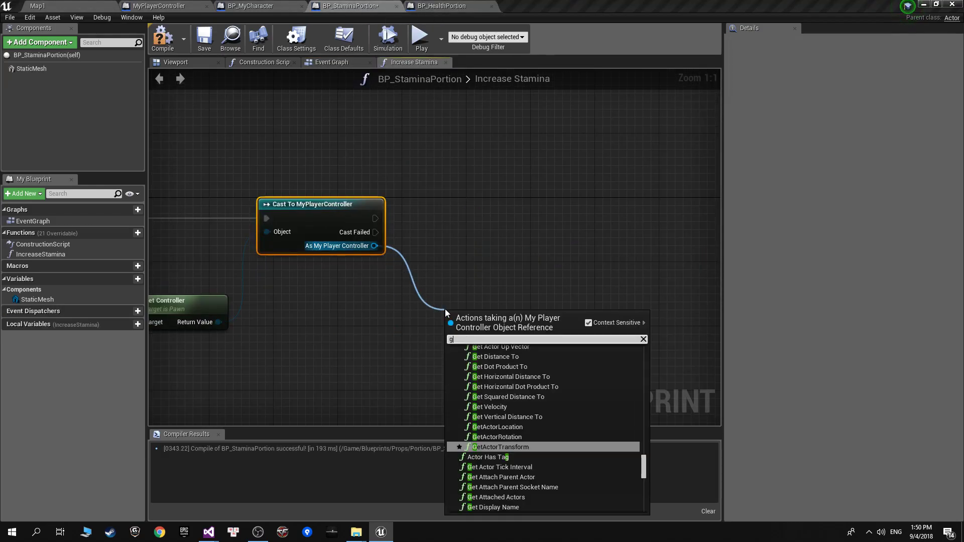
{"action": "type", "text": "et curr"}
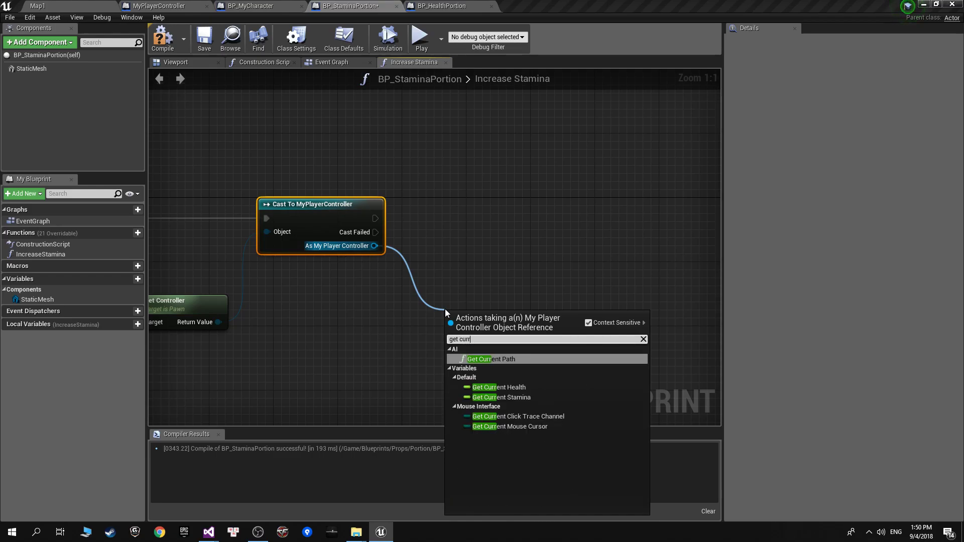
{"action": "key", "text": "Down"}
{"action": "key", "text": "Down"}
{"action": "key", "text": "Return"}
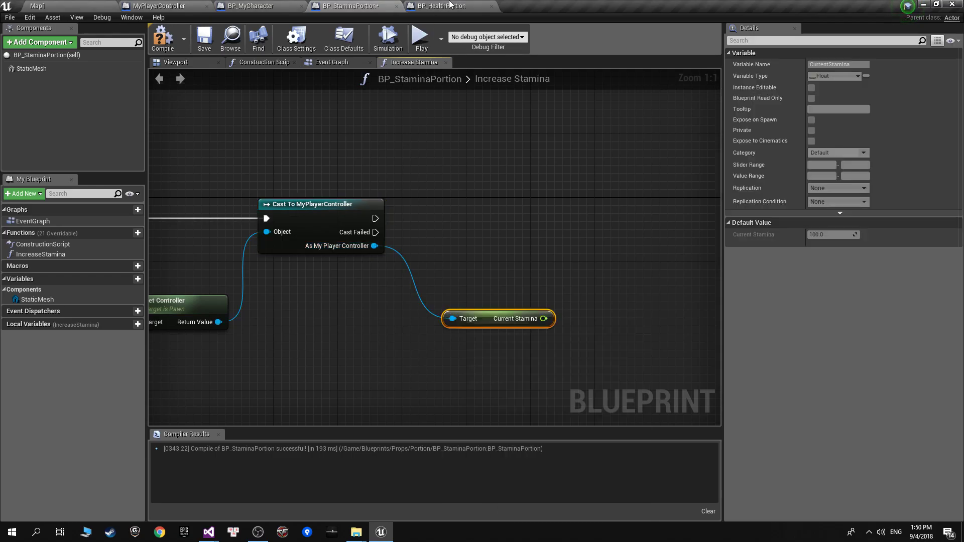
Feed Current Stamina into a new float < float comparison node.
{"action": "left_click", "coordinate": [404, 5]}
{"action": "left_click", "coordinate": [382, 6]}
{"action": "left_click_drag", "start_coordinate": [543, 318], "coordinate": [592, 321]}
{"action": "type", "text": "<"}
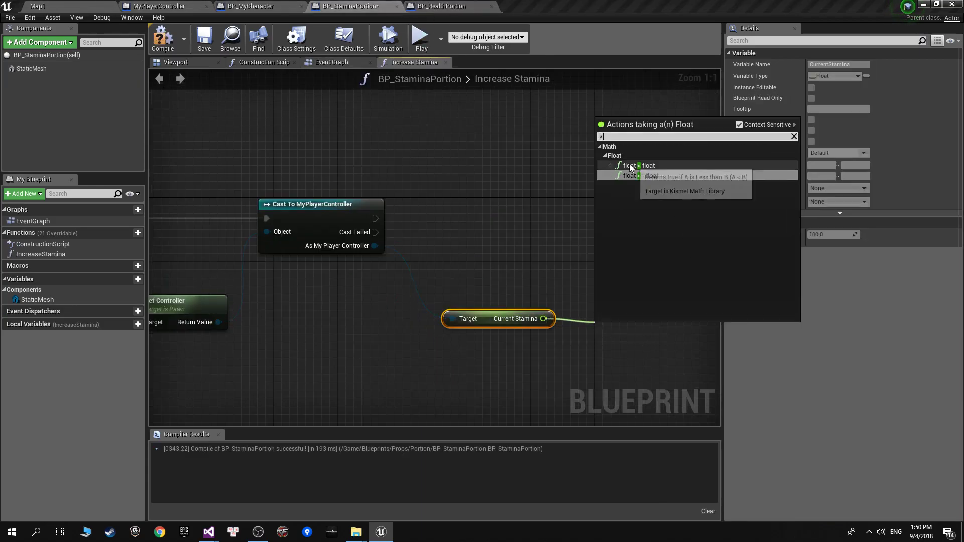
{"action": "left_click", "coordinate": [629, 165]}
Review BP_MyCharacter and MyPlayerController's MaxStamina variable for reference.
{"action": "left_click", "coordinate": [441, 5]}
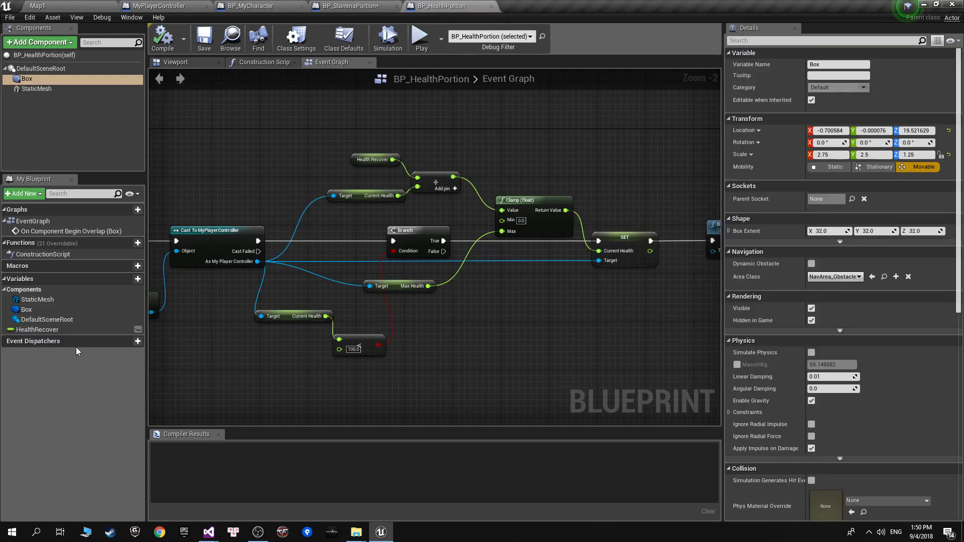
{"action": "left_click", "coordinate": [373, 5]}
{"action": "left_click", "coordinate": [251, 6]}
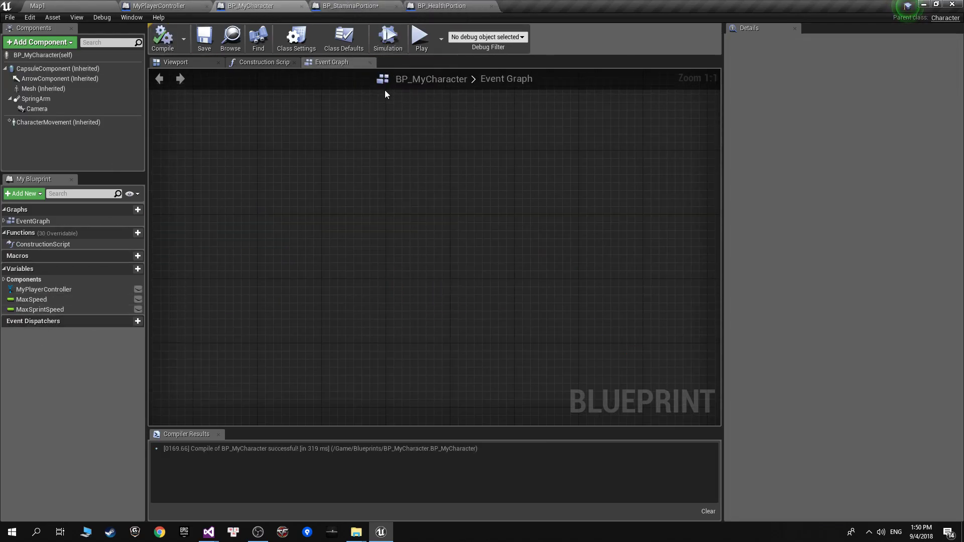
{"action": "left_click", "coordinate": [208, 10]}
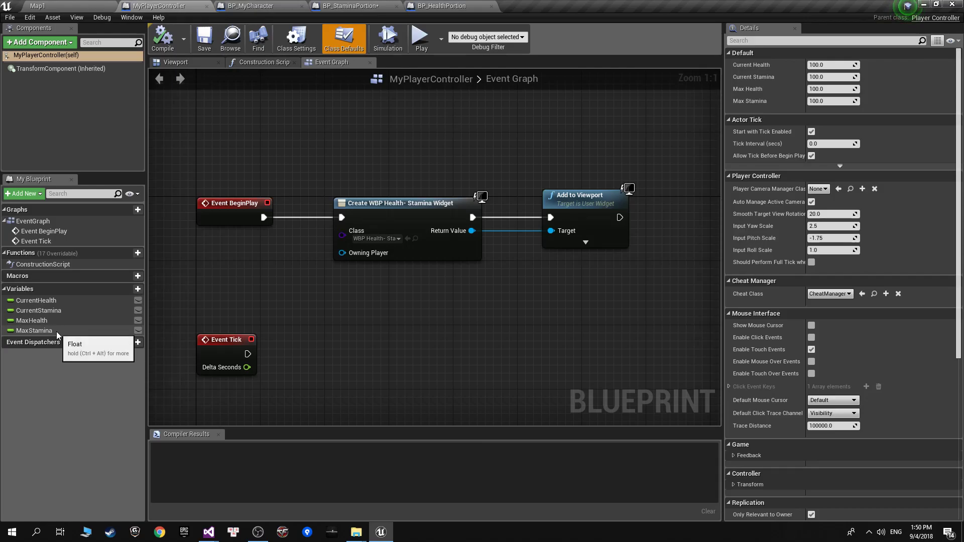
{"action": "left_click", "coordinate": [56, 330]}
{"action": "left_click", "coordinate": [388, 5]}
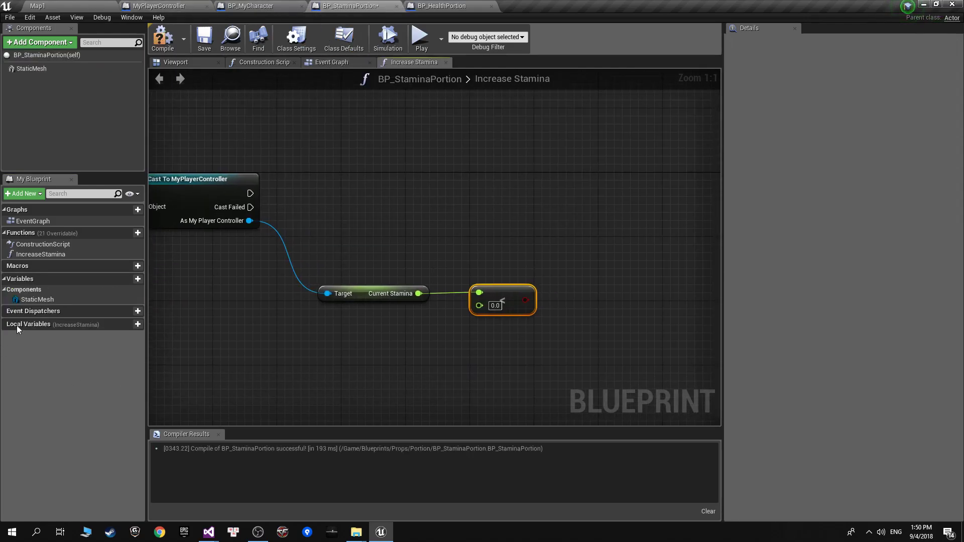
Feed a Get Max Stamina from the cast into the comparison's second input.
{"action": "left_click_drag", "start_coordinate": [249, 221], "coordinate": [303, 330]}
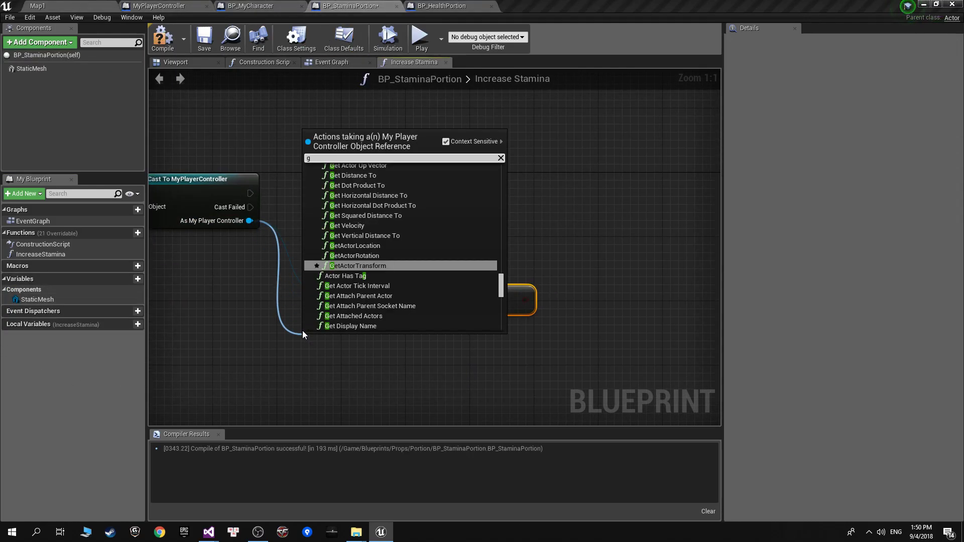
{"action": "type", "text": "getmaxsta"}
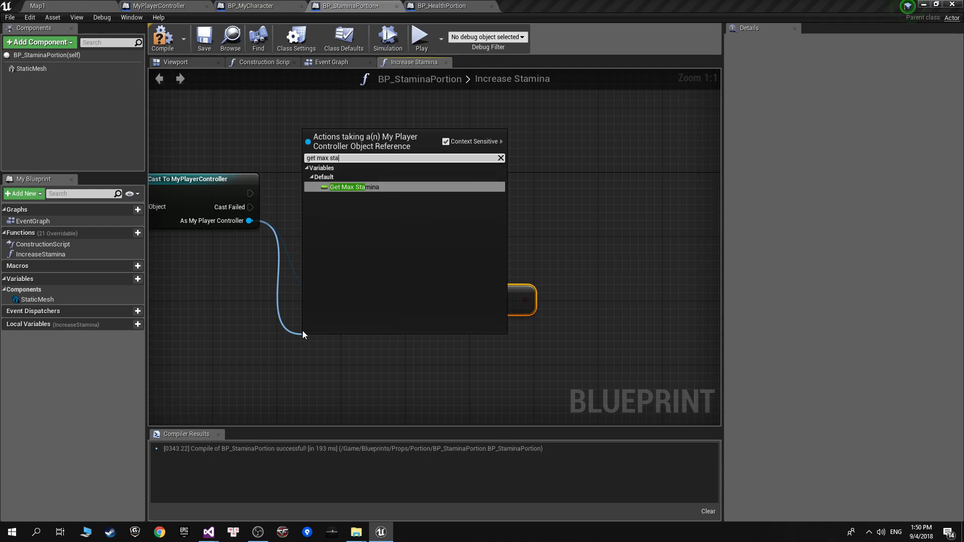
{"action": "key", "text": "Return"}
{"action": "left_click_drag", "start_coordinate": [394, 342], "coordinate": [480, 305]}
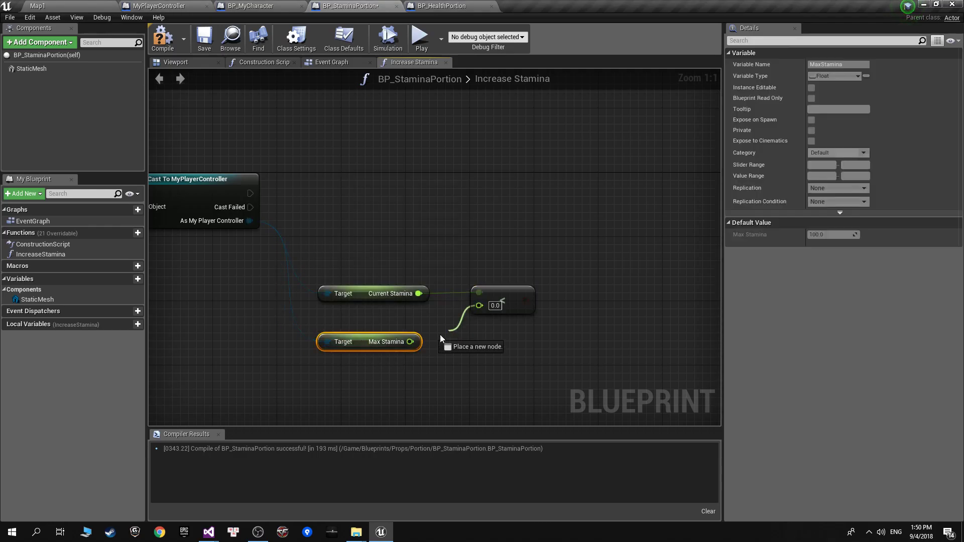
{"action": "right_click_drag", "start_coordinate": [522, 293], "coordinate": [417, 335]}
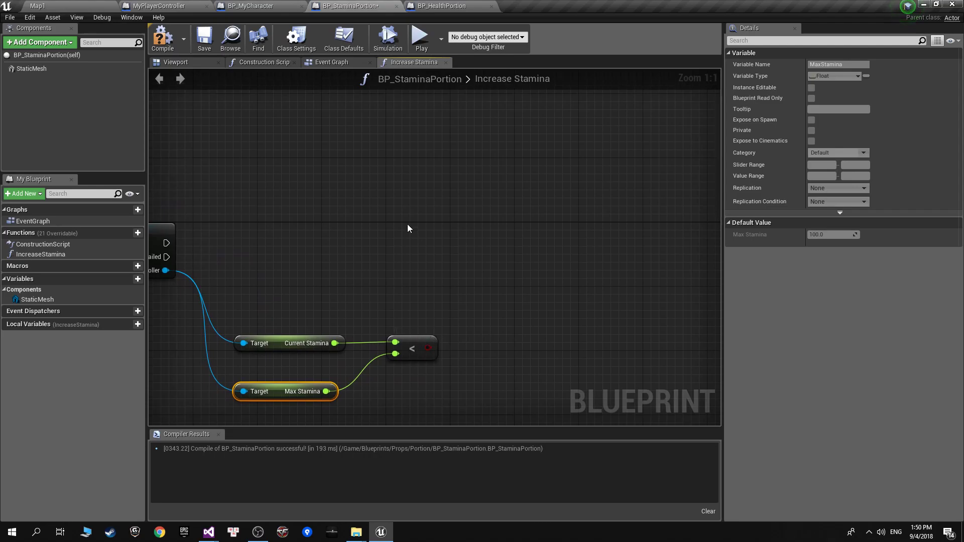
Add a Branch after the cast's success exec, using the comparison as Condition.
{"action": "left_click", "coordinate": [440, 232]}
{"action": "mouse_move", "coordinate": [160, 242]}
{"action": "left_mouse_down"}
{"action": "mouse_move", "coordinate": [461, 250]}
{"action": "mouse_move", "coordinate": [498, 234]}
{"action": "left_mouse_up"}
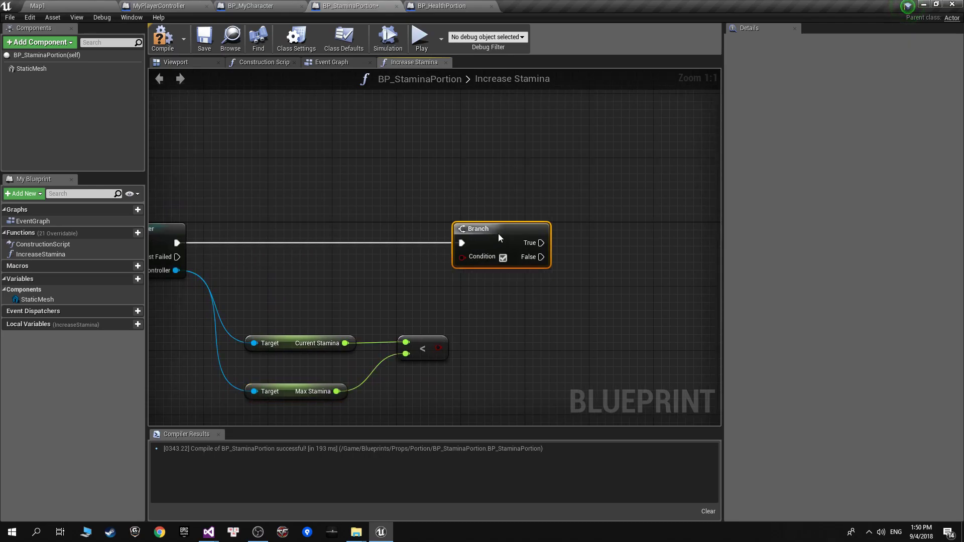
{"action": "left_click_drag", "start_coordinate": [437, 339], "coordinate": [470, 255]}
{"action": "right_click_drag", "start_coordinate": [470, 255], "coordinate": [372, 284]}
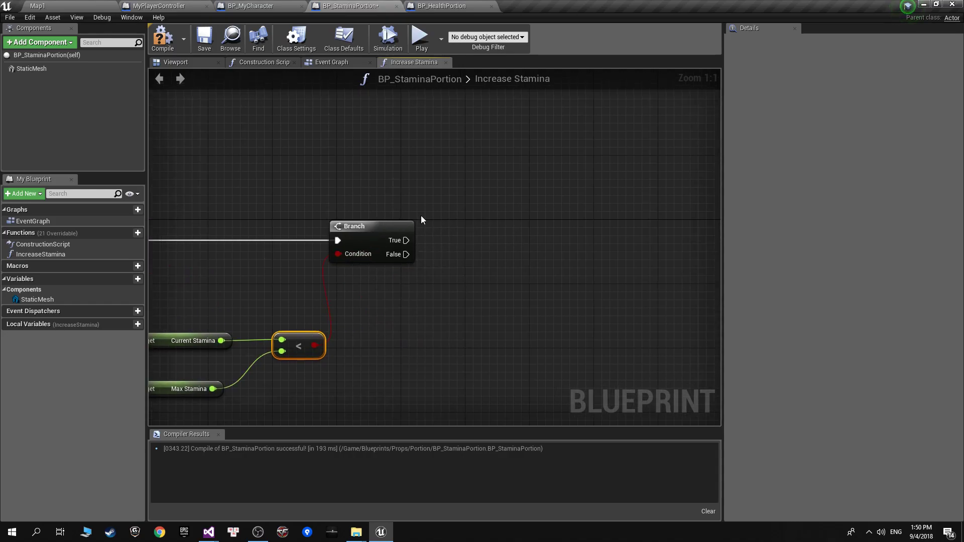
Add a SET Current Stamina on the cast controller, run from the Branch's True output.
{"action": "left_click_drag", "start_coordinate": [406, 240], "coordinate": [496, 240]}
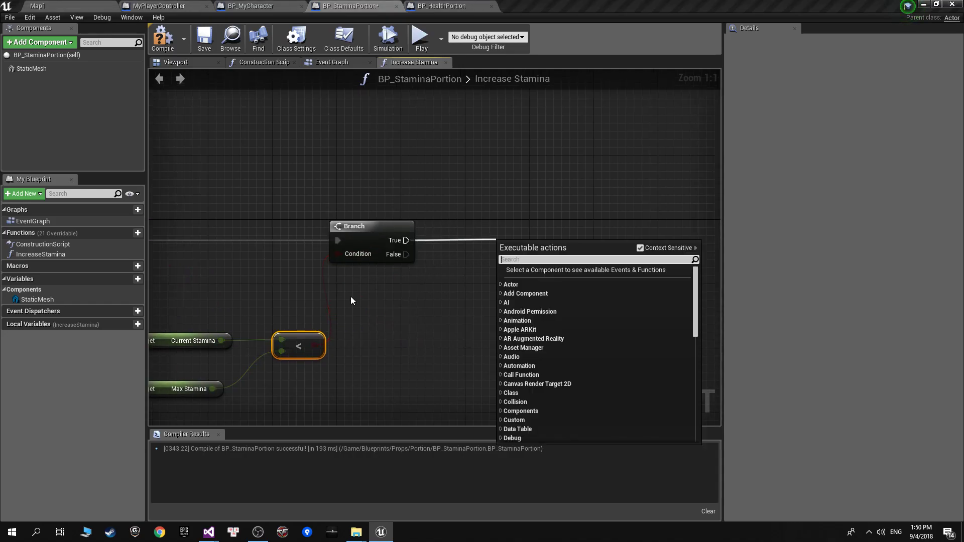
{"action": "right_click_drag", "start_coordinate": [351, 301], "coordinate": [327, 327]}
{"action": "right_click_drag", "start_coordinate": [364, 260], "coordinate": [504, 205]}
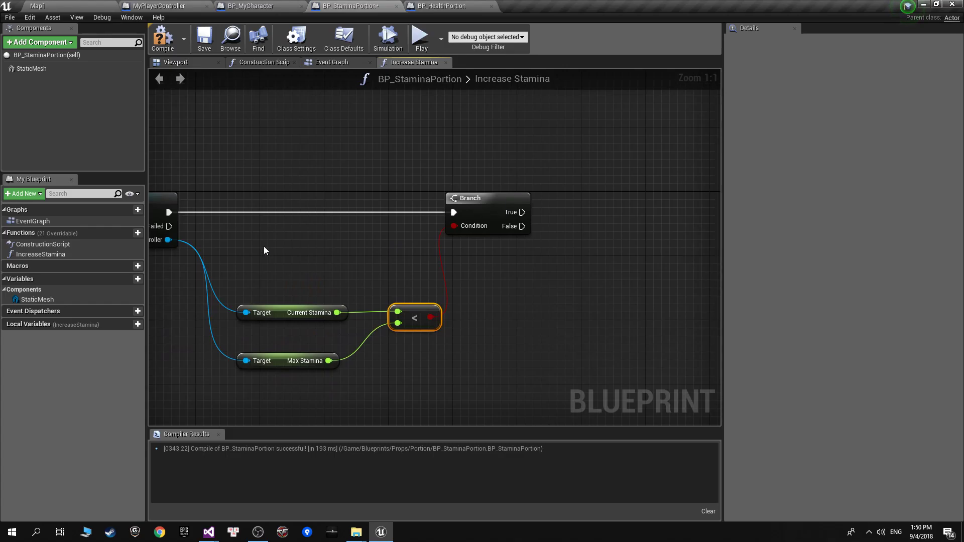
{"action": "left_click_drag", "start_coordinate": [168, 239], "coordinate": [568, 242]}
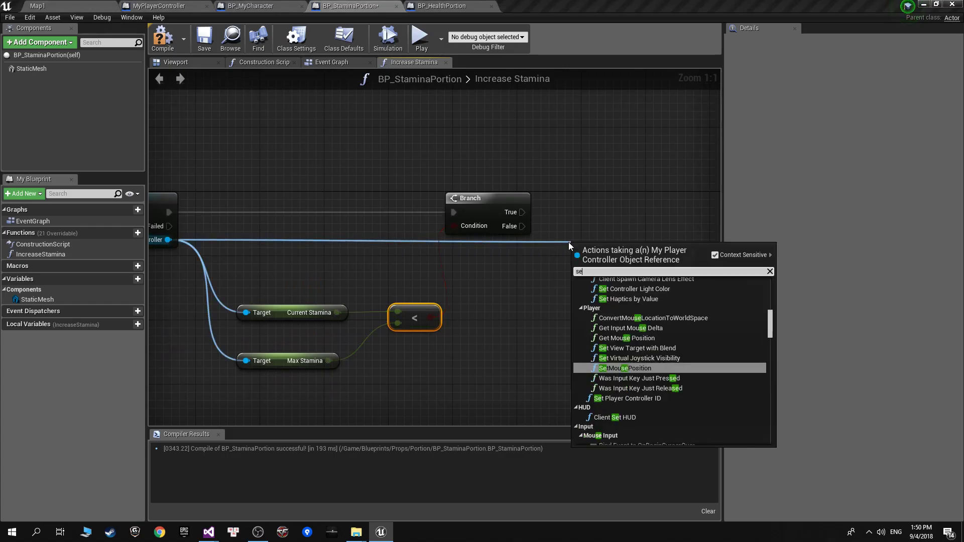
{"action": "type", "text": "set current"}
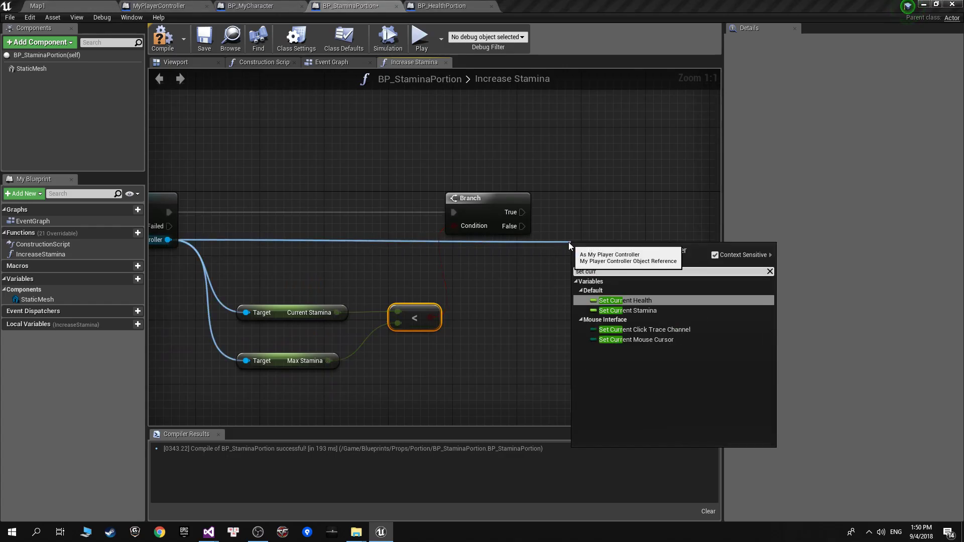
{"action": "key", "text": "Return"}
{"action": "mouse_move", "coordinate": [523, 212]}
{"action": "left_mouse_down"}
{"action": "mouse_move", "coordinate": [583, 253]}
{"action": "mouse_move", "coordinate": [643, 207]}
{"action": "left_mouse_up"}
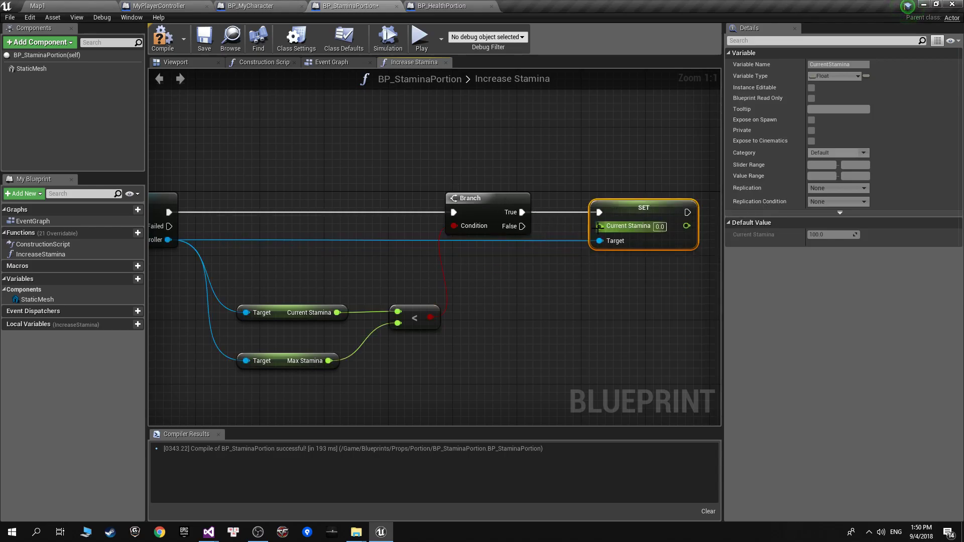
{"action": "right_click_drag", "start_coordinate": [304, 335], "coordinate": [327, 382]}
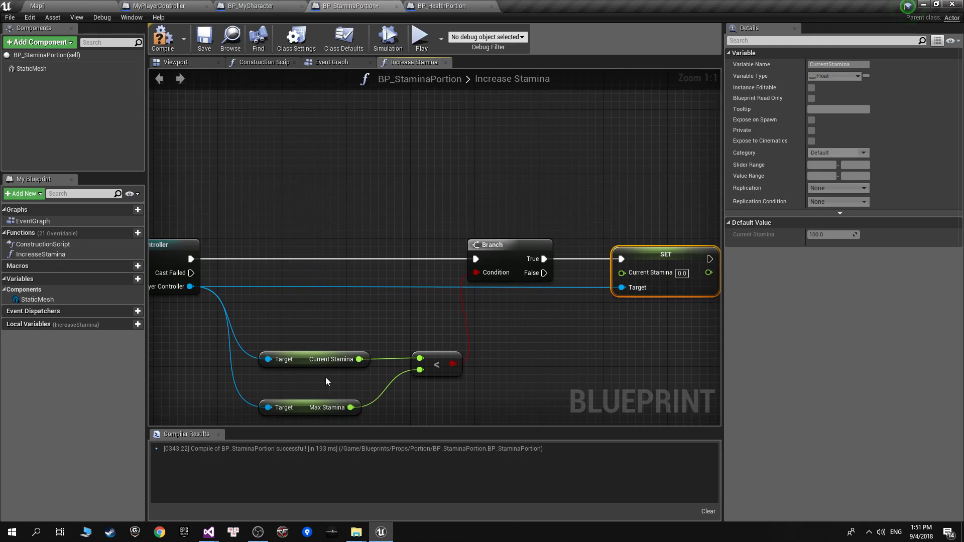
Feed a second Current Stamina getter into a float + node and create a new variable.
{"action": "left_click_drag", "start_coordinate": [190, 287], "coordinate": [469, 116]}
{"action": "type", "text": "g"}
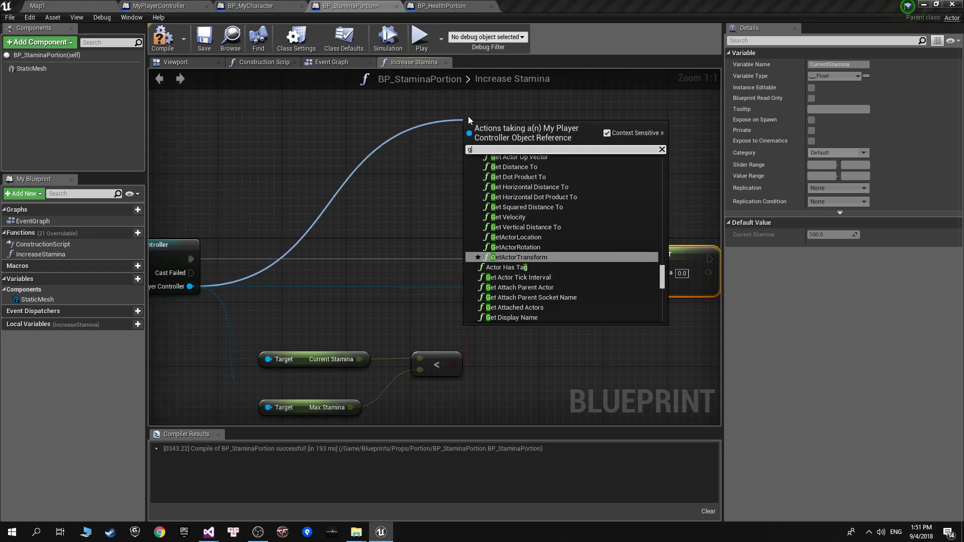
{"action": "type", "text": "et currr"}
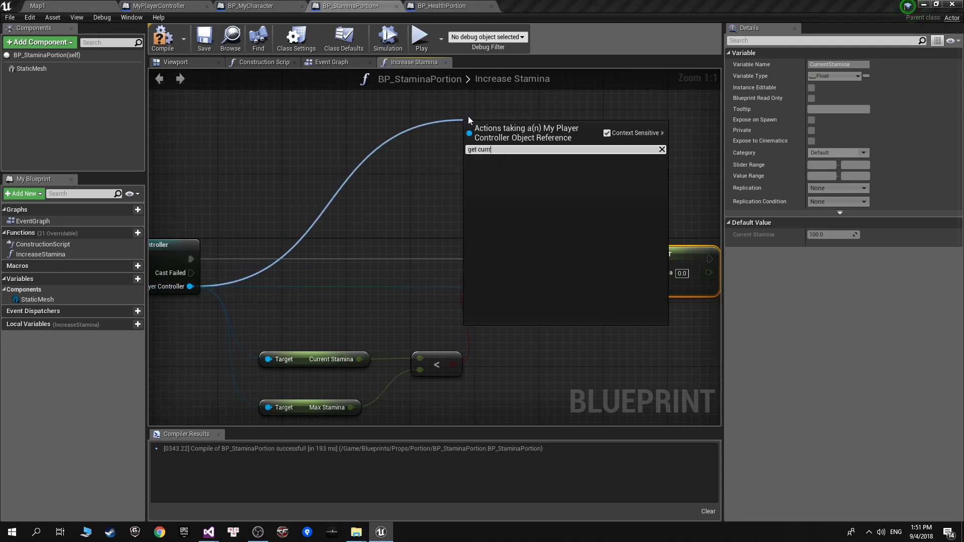
{"action": "key", "text": "BackSpace"}
{"action": "key", "text": "Return"}
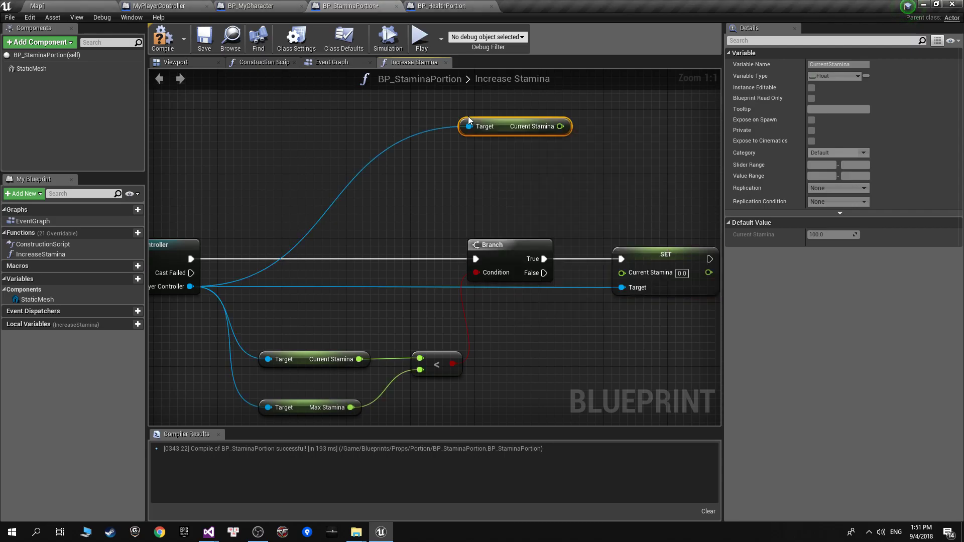
{"action": "left_click_drag", "start_coordinate": [560, 126], "coordinate": [579, 171]}
{"action": "type", "text": "+"}
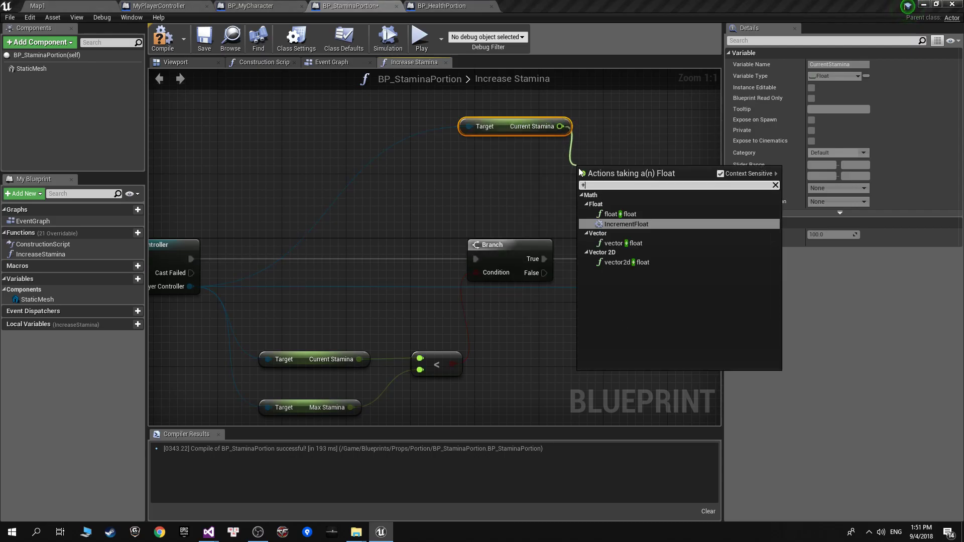
{"action": "left_click", "coordinate": [631, 215]}
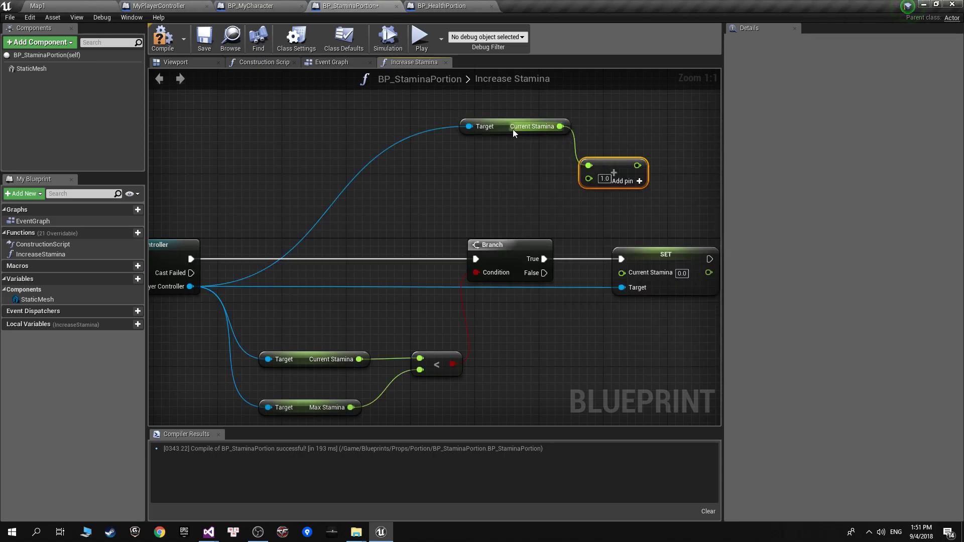
{"action": "left_click_drag", "start_coordinate": [513, 129], "coordinate": [494, 167]}
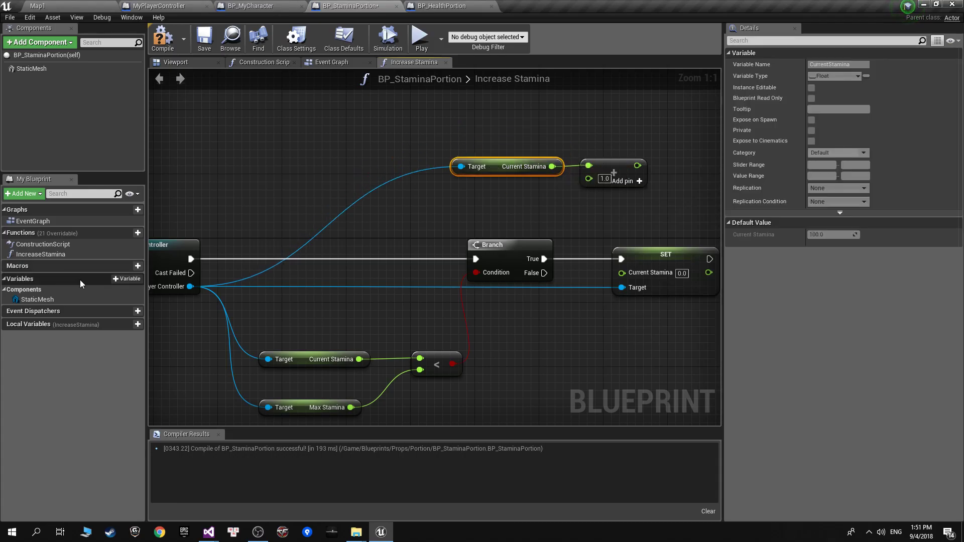
{"action": "left_click", "coordinate": [129, 280]}
{"action": "type", "text": "StaminaIncrease"}
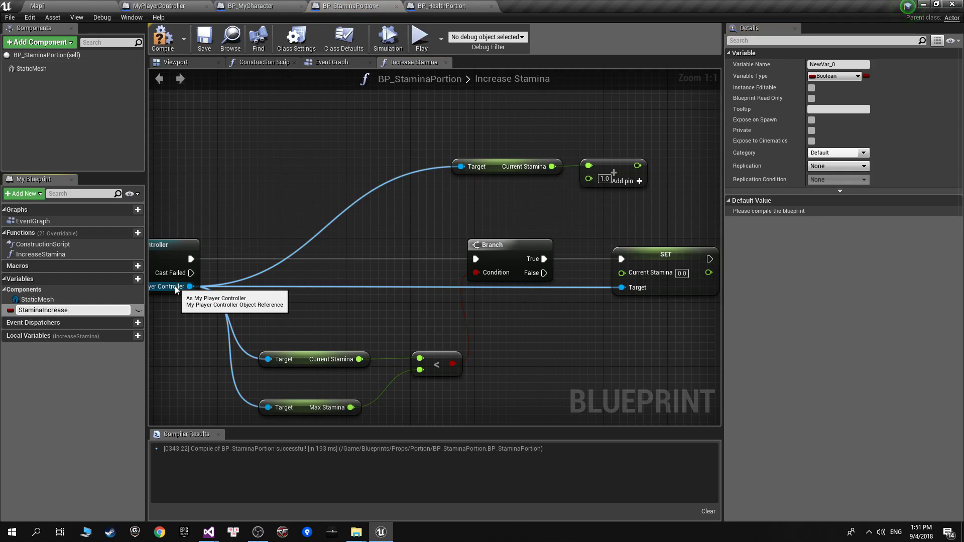
Make StaminaIncrease a Float variable with default value 20.0.
{"action": "key", "text": "Return"}
{"action": "left_click", "coordinate": [834, 76]}
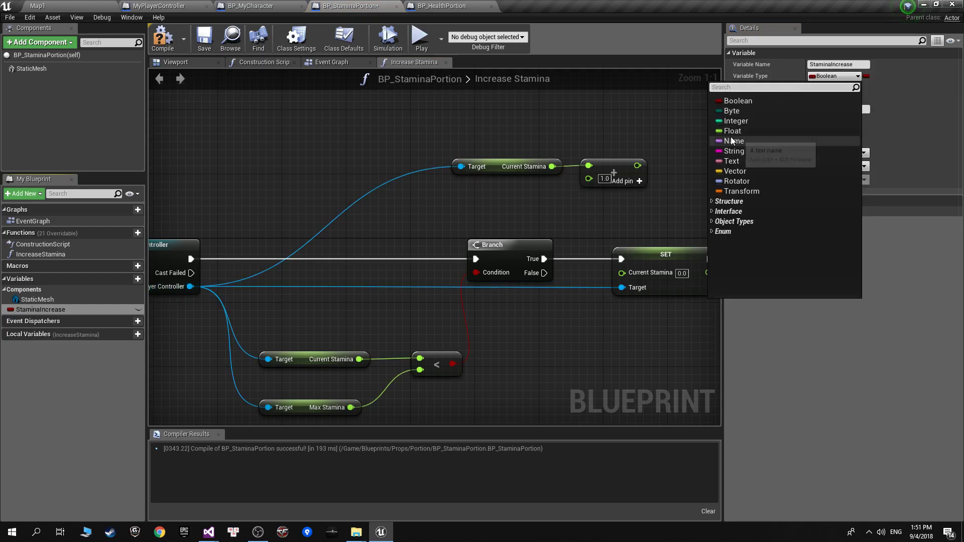
{"action": "left_click", "coordinate": [732, 131]}
{"action": "right_click_drag", "start_coordinate": [427, 196], "coordinate": [288, 195]}
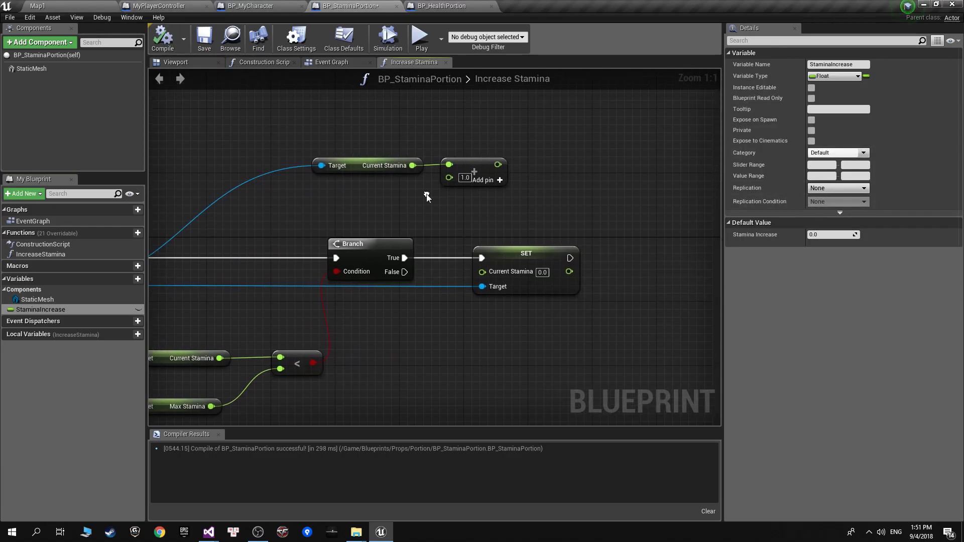
{"action": "right_click_drag", "start_coordinate": [559, 194], "coordinate": [672, 185]}
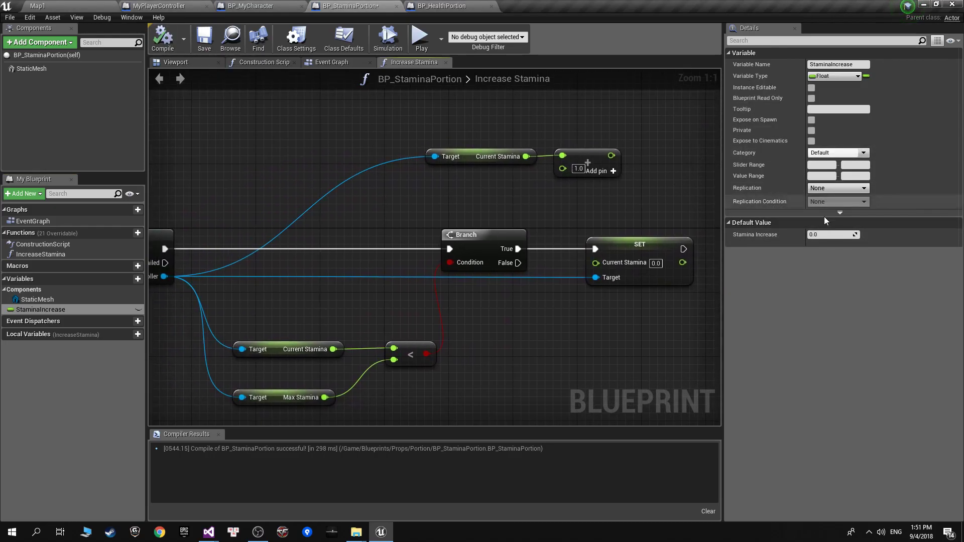
{"action": "left_click", "coordinate": [827, 236]}
{"action": "type", "text": "20"}
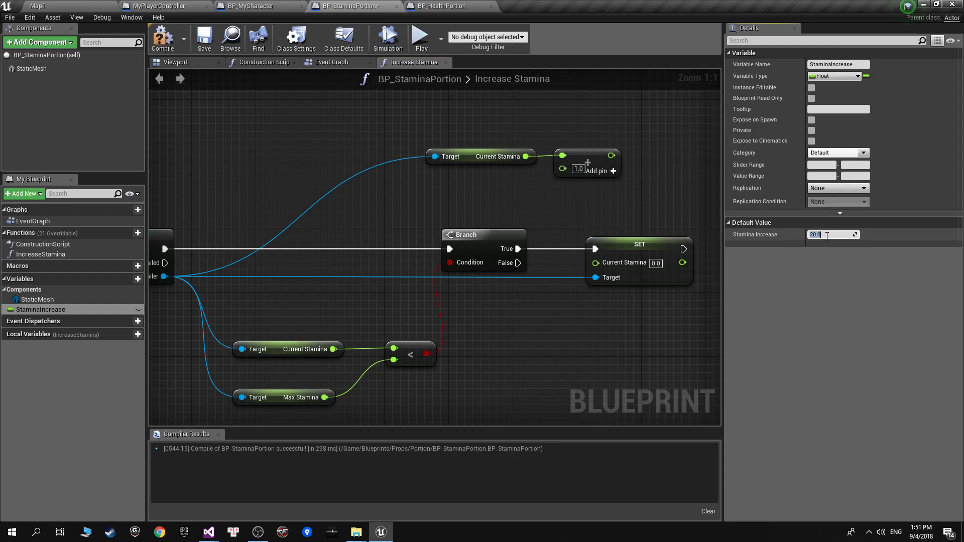
Add StaminaIncrease to Current Stamina and feed the sum into SET Current Stamina.
{"action": "left_click_drag", "start_coordinate": [40, 310], "coordinate": [482, 187], "text": "ctrl"}
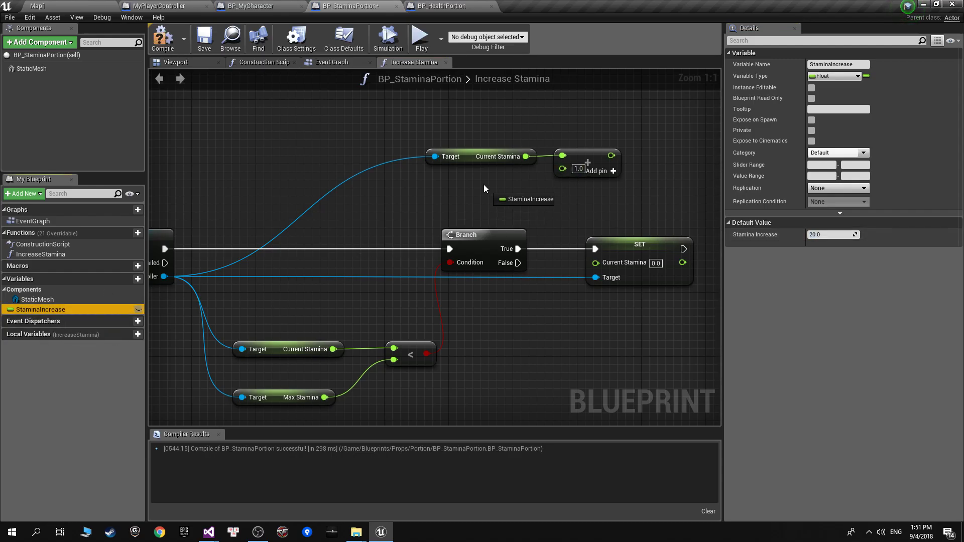
{"action": "left_click_drag", "start_coordinate": [539, 192], "coordinate": [535, 189]}
{"action": "left_click_drag", "start_coordinate": [611, 156], "coordinate": [596, 263]}
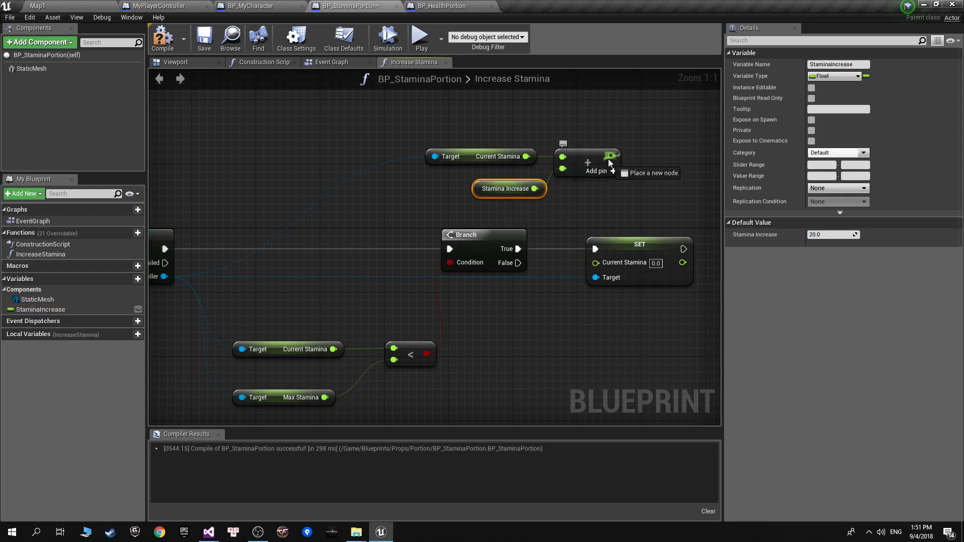
{"action": "right_click_drag", "start_coordinate": [647, 192], "coordinate": [378, 206]}
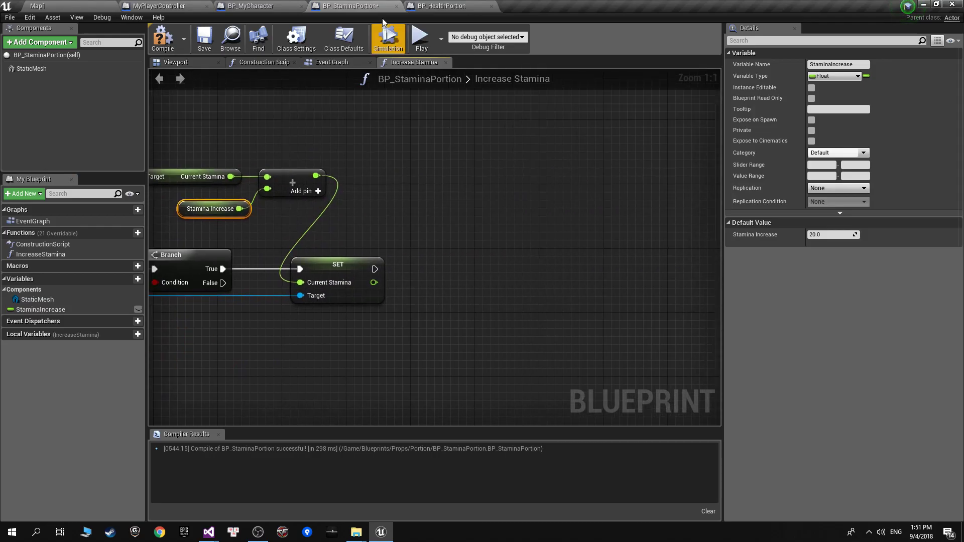
{"action": "left_click", "coordinate": [442, 6]}
{"action": "scroll", "coordinate": [497, 145], "scroll_direction": "up", "scroll_amount": 2}
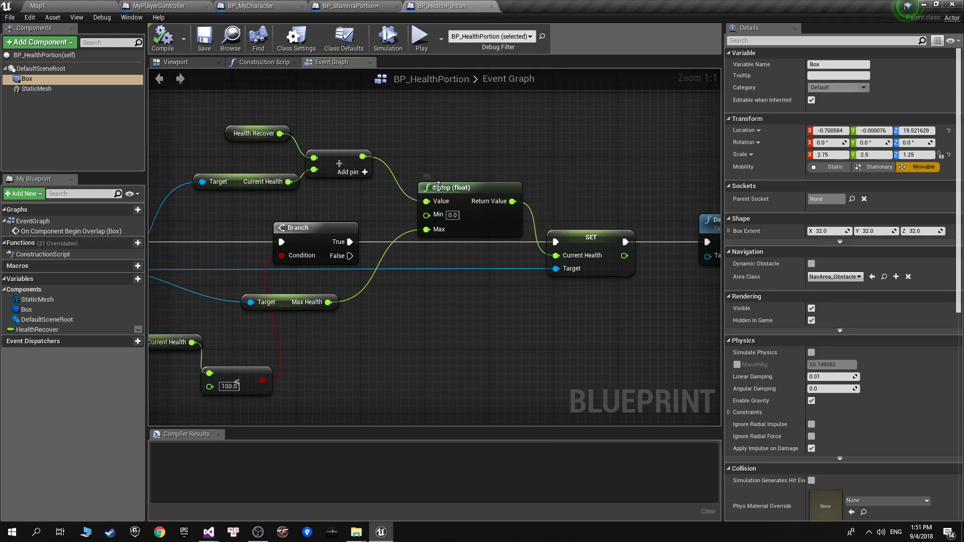
Break the sum's link to SET and insert a Clamp (float) node after it.
{"action": "mouse_move", "coordinate": [211, 368]}
{"action": "right_mouse_down"}
{"action": "mouse_move", "coordinate": [352, 346]}
{"action": "mouse_move", "coordinate": [227, 340]}
{"action": "right_mouse_up"}
{"action": "right_click_drag", "start_coordinate": [613, 255], "coordinate": [608, 307]}
{"action": "left_click", "coordinate": [387, 4]}
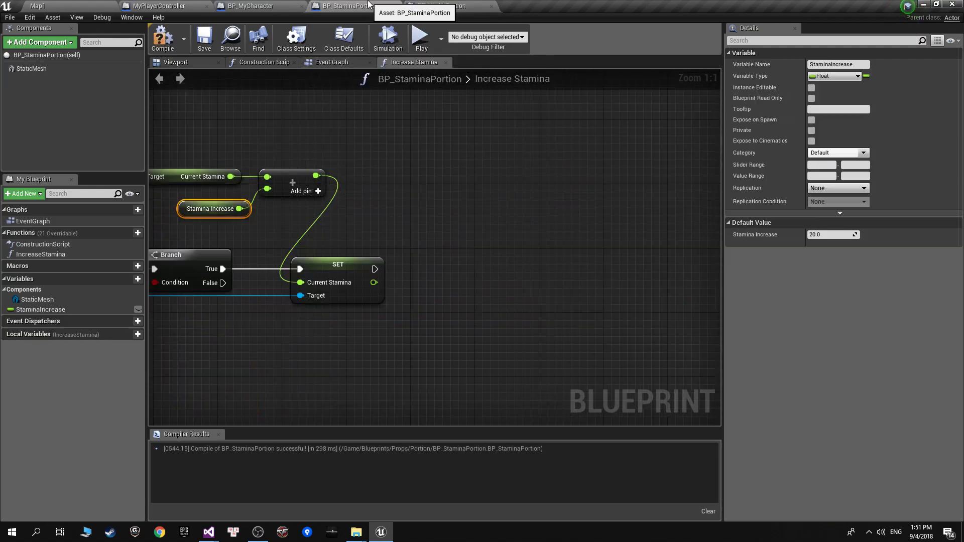
{"action": "left_click", "coordinate": [497, 237]}
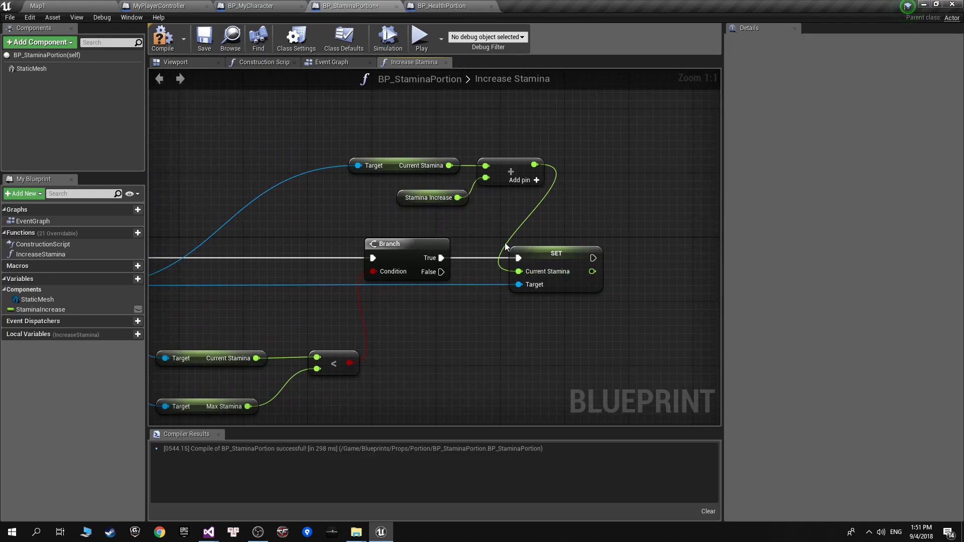
{"action": "left_click", "coordinate": [519, 271], "text": "alt"}
{"action": "left_click_drag", "start_coordinate": [518, 172], "coordinate": [616, 164]}
{"action": "type", "text": "clamp"}
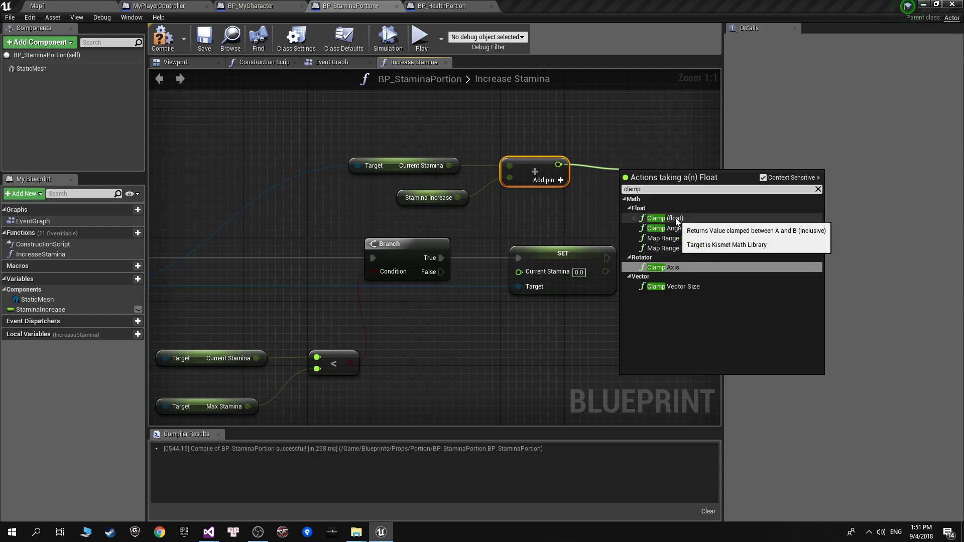
{"action": "left_click", "coordinate": [665, 218]}
Wire a Get Max Stamina from the cast controller into the clamp's Max.
{"action": "right_click_drag", "start_coordinate": [617, 214], "coordinate": [540, 200]}
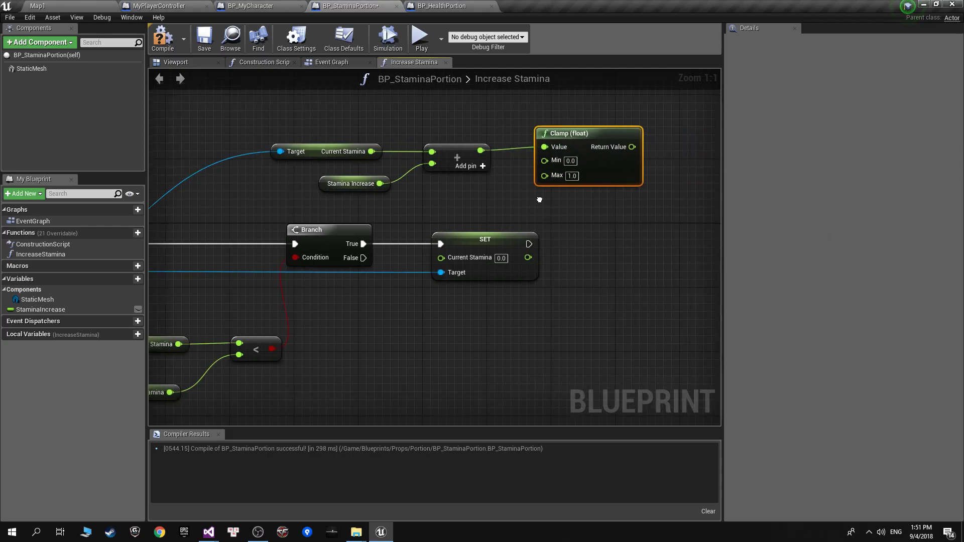
{"action": "scroll", "coordinate": [580, 176], "scroll_direction": "down", "scroll_amount": 3}
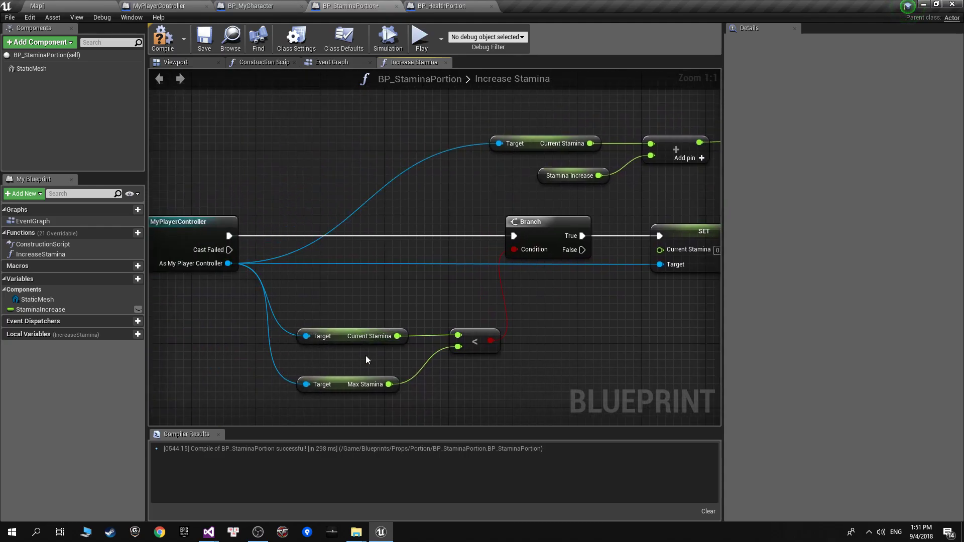
{"action": "right_click_drag", "start_coordinate": [366, 356], "coordinate": [407, 389]}
{"action": "left_click_drag", "start_coordinate": [226, 319], "coordinate": [542, 272]}
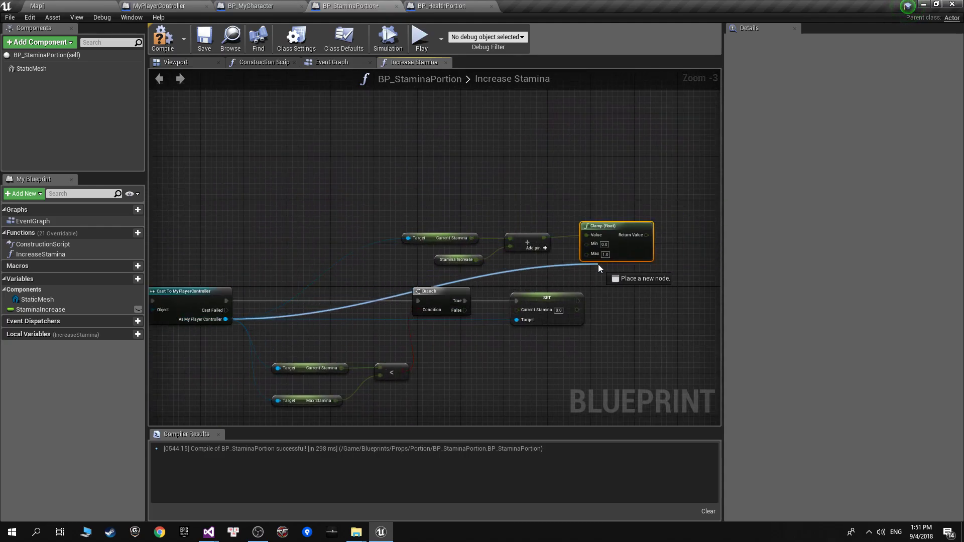
{"action": "type", "text": "get m"}
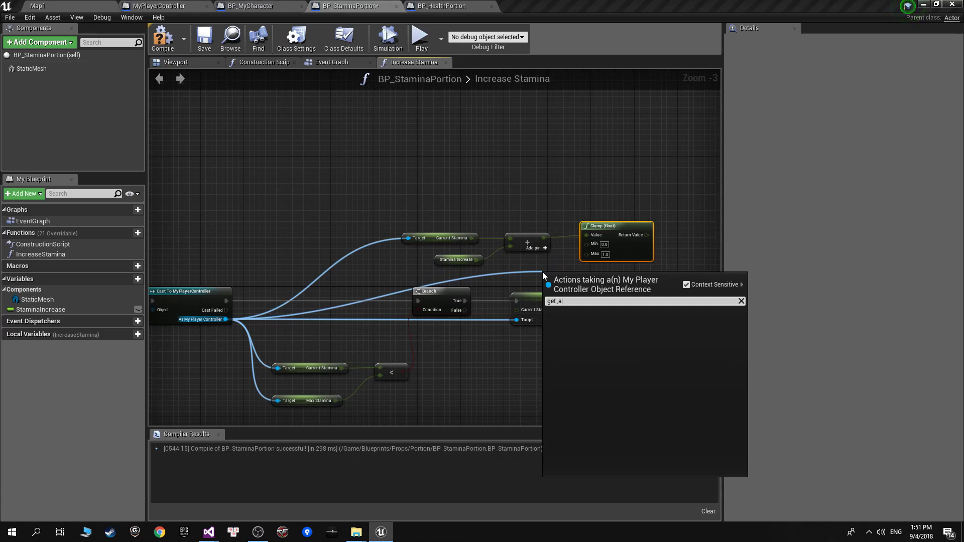
{"action": "type", "text": "ax sta"}
{"action": "key", "text": "Return"}
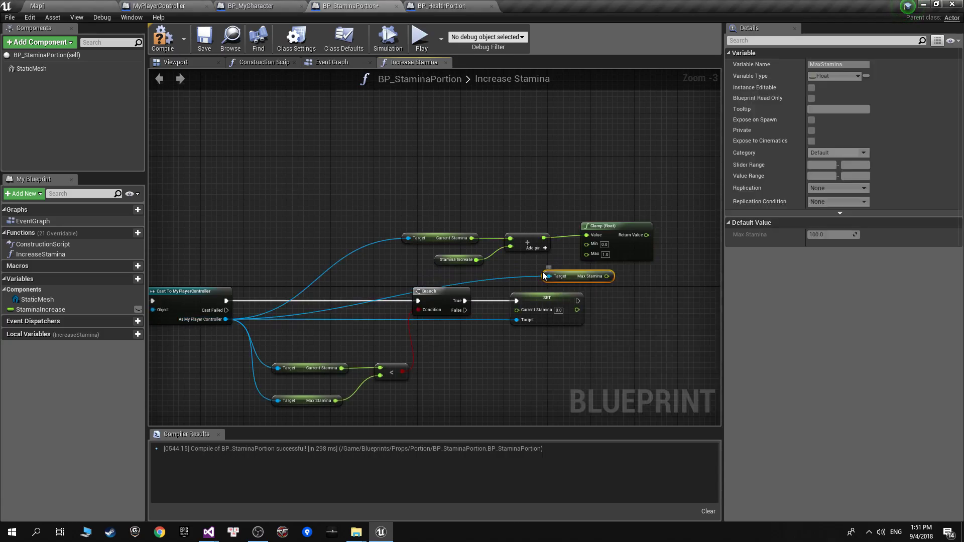
{"action": "left_click_drag", "start_coordinate": [619, 284], "coordinate": [591, 252]}
Feed the clamped value into SET Current Stamina and rearrange the nodes.
{"action": "left_click_drag", "start_coordinate": [577, 284], "coordinate": [514, 285]}
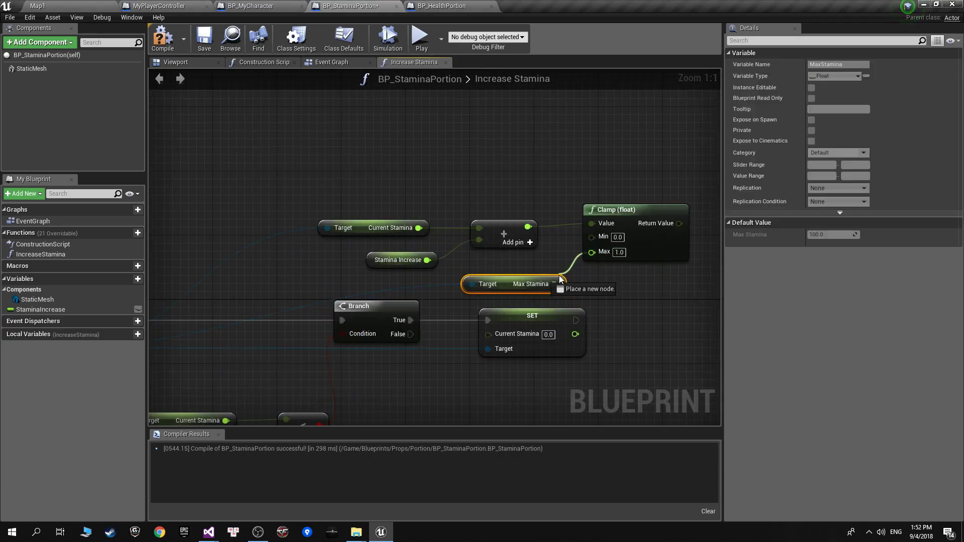
{"action": "left_click_drag", "start_coordinate": [537, 324], "coordinate": [686, 324]}
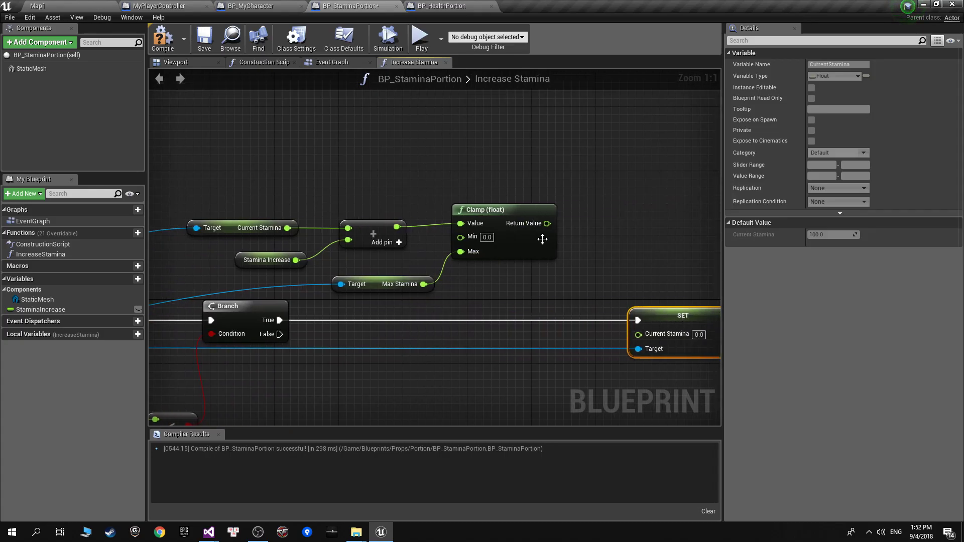
{"action": "left_click_drag", "start_coordinate": [547, 223], "coordinate": [639, 334]}
{"action": "scroll", "coordinate": [415, 219], "scroll_direction": "down", "scroll_amount": 3}
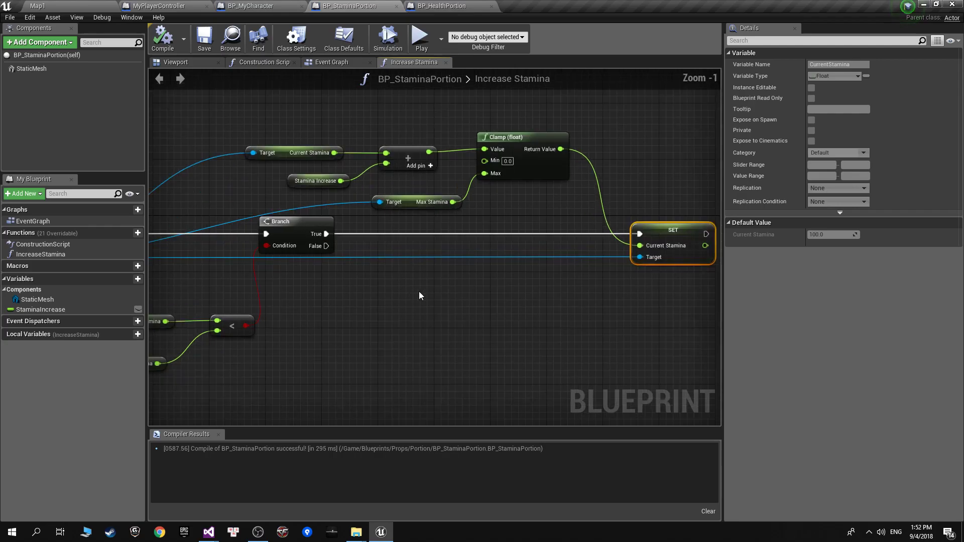
{"action": "scroll", "coordinate": [419, 292], "scroll_direction": "up", "scroll_amount": 2}
{"action": "left_click", "coordinate": [294, 5]}
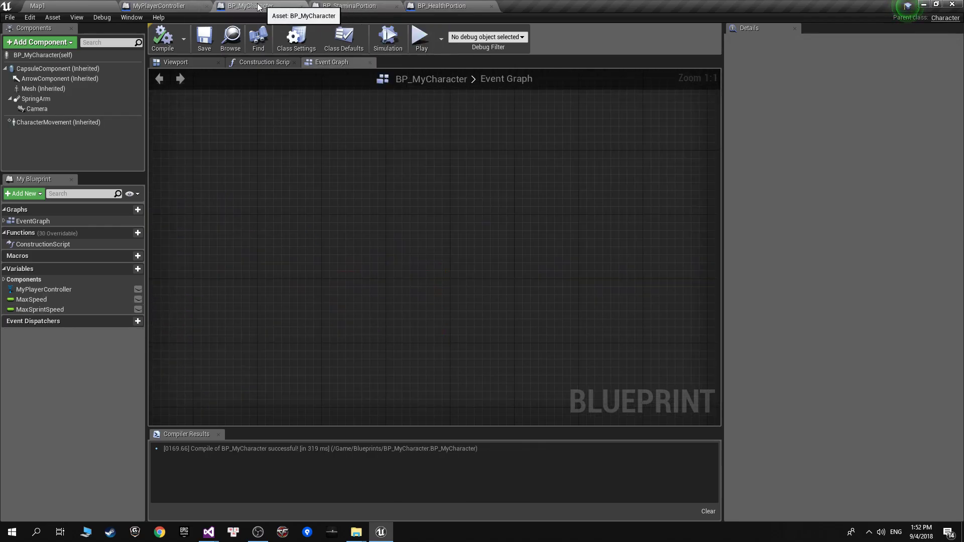
From the Map1 level editor, open Project Settings at the engine Input section.
{"action": "scroll", "coordinate": [537, 291], "scroll_direction": "up", "scroll_amount": 6}
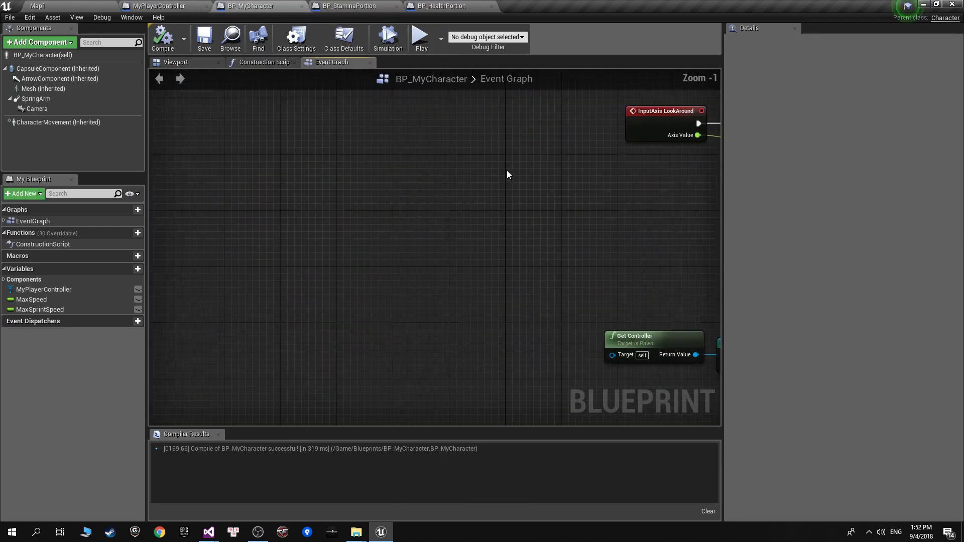
{"action": "right_click_drag", "start_coordinate": [508, 170], "coordinate": [462, 294]}
{"action": "scroll", "coordinate": [462, 293], "scroll_direction": "up", "scroll_amount": 1}
{"action": "scroll", "coordinate": [557, 279], "scroll_direction": "down", "scroll_amount": 3}
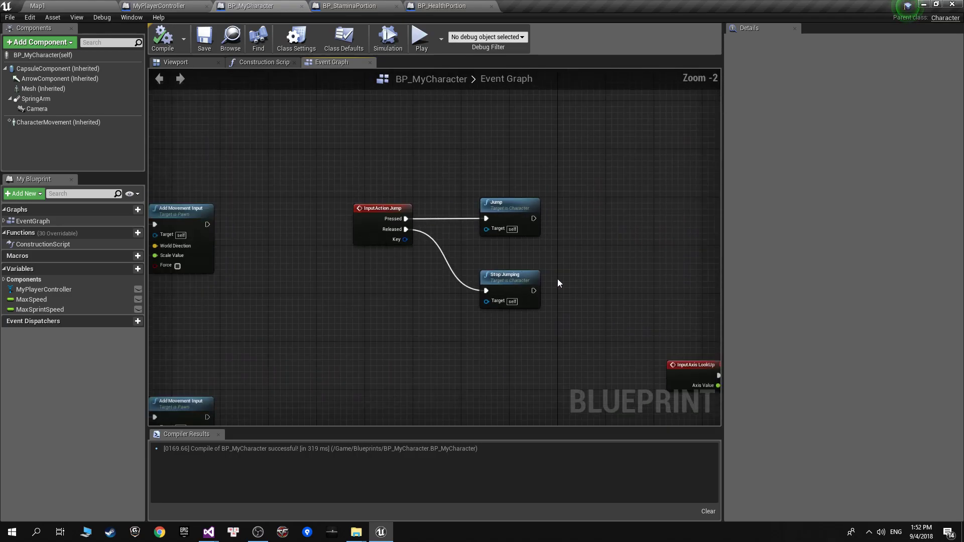
{"action": "mouse_move", "coordinate": [558, 279]}
{"action": "right_mouse_down"}
{"action": "mouse_move", "coordinate": [297, 221]}
{"action": "mouse_move", "coordinate": [417, 216]}
{"action": "mouse_move", "coordinate": [312, 210]}
{"action": "right_mouse_up"}
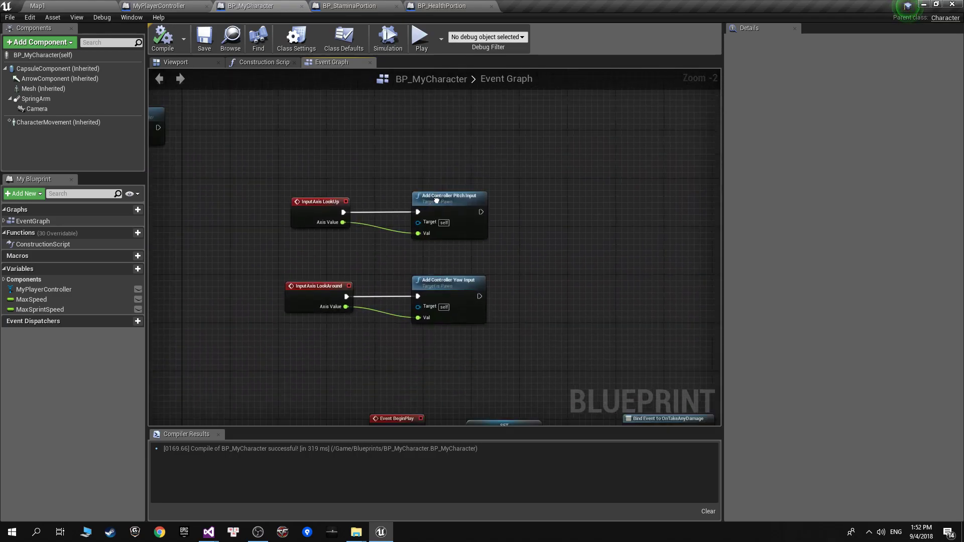
{"action": "left_click", "coordinate": [83, 7]}
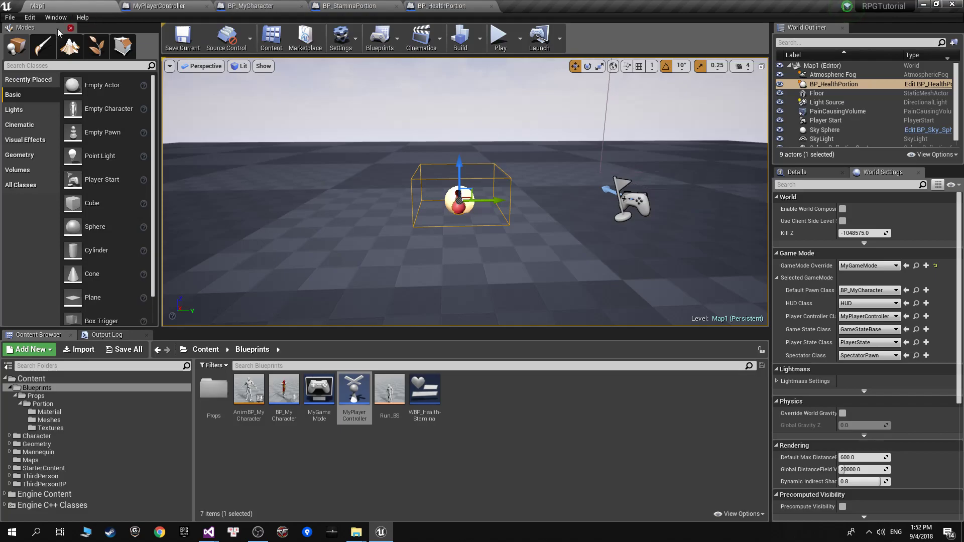
{"action": "left_click", "coordinate": [30, 18]}
{"action": "left_click", "coordinate": [87, 173]}
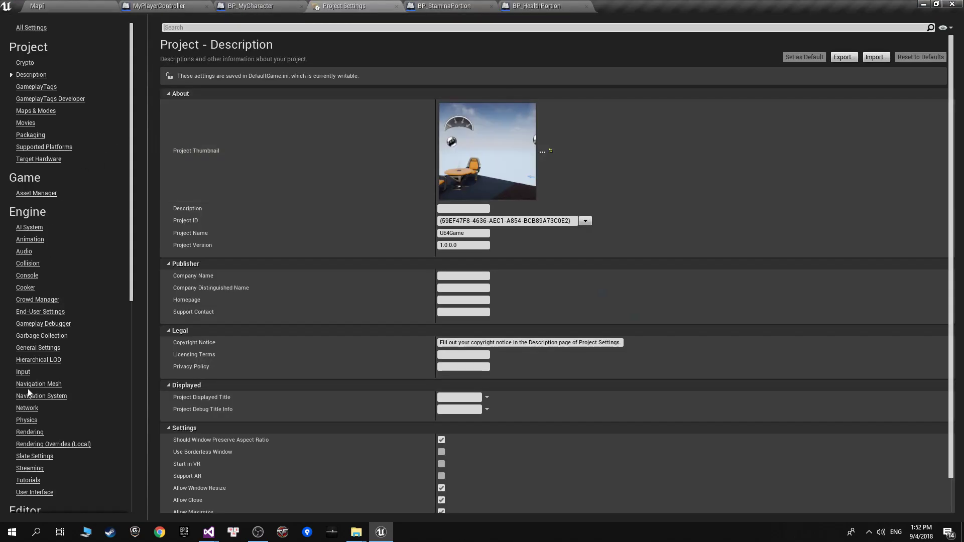
{"action": "left_click", "coordinate": [23, 372]}
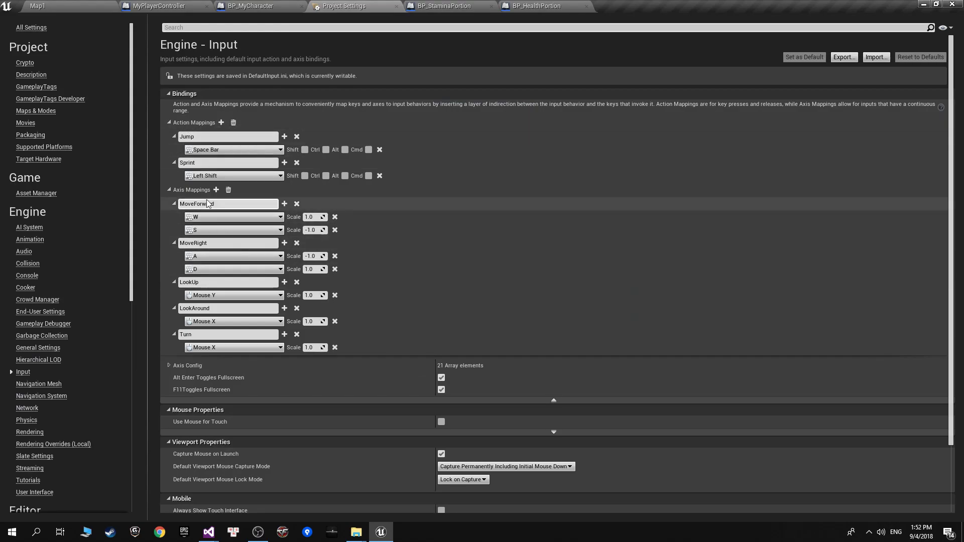
Add a new action mapping named Interact.
{"action": "left_click", "coordinate": [221, 123]}
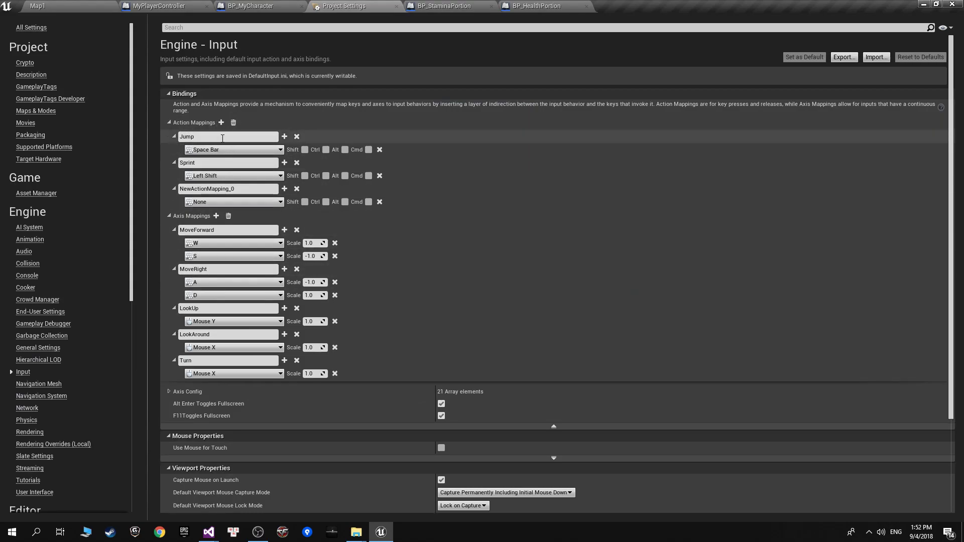
{"action": "left_click", "coordinate": [244, 191]}
{"action": "type", "text": "Interac"}
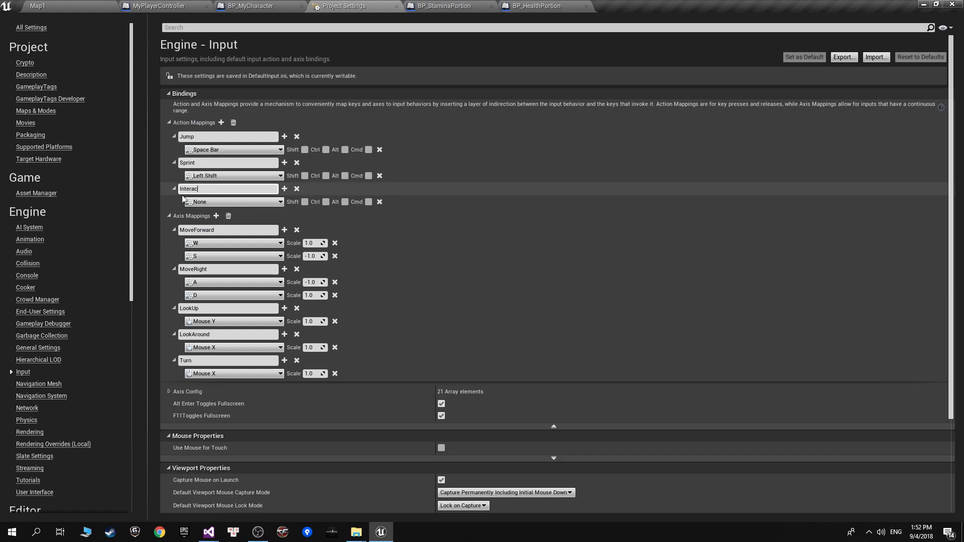
{"action": "type", "text": "t"}
{"action": "key", "text": "Return"}
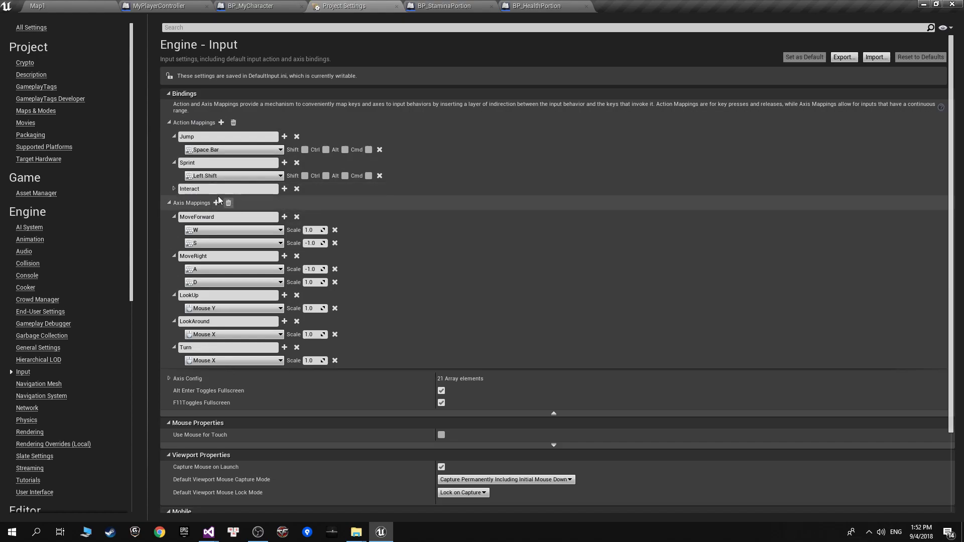
Bind the Interact action mapping to the keyboard E key.
{"action": "left_click", "coordinate": [174, 190]}
{"action": "left_click", "coordinate": [218, 203]}
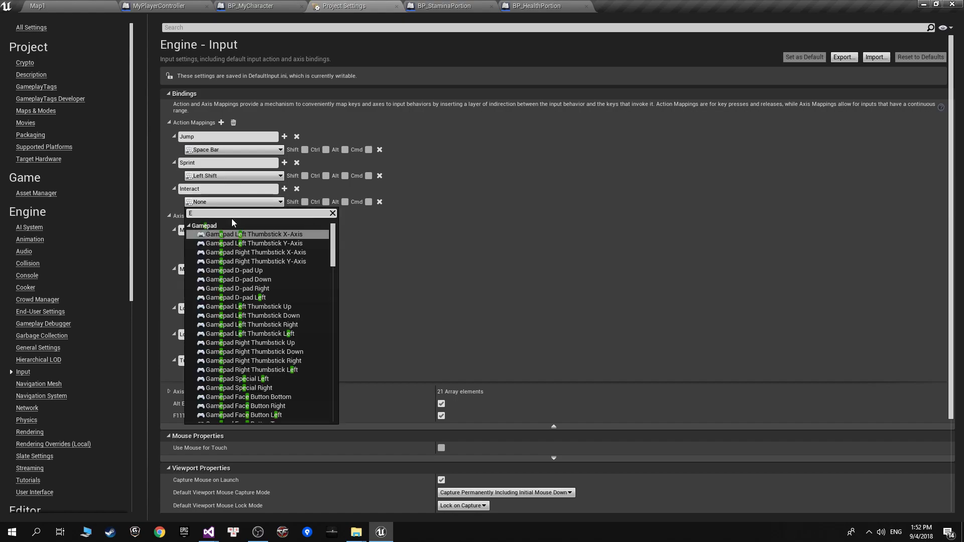
{"action": "type", "text": "key"}
{"action": "key", "text": "BackSpace"}
{"action": "key", "text": "BackSpace"}
{"action": "key", "text": "BackSpace"}
{"action": "type", "text": "E"}
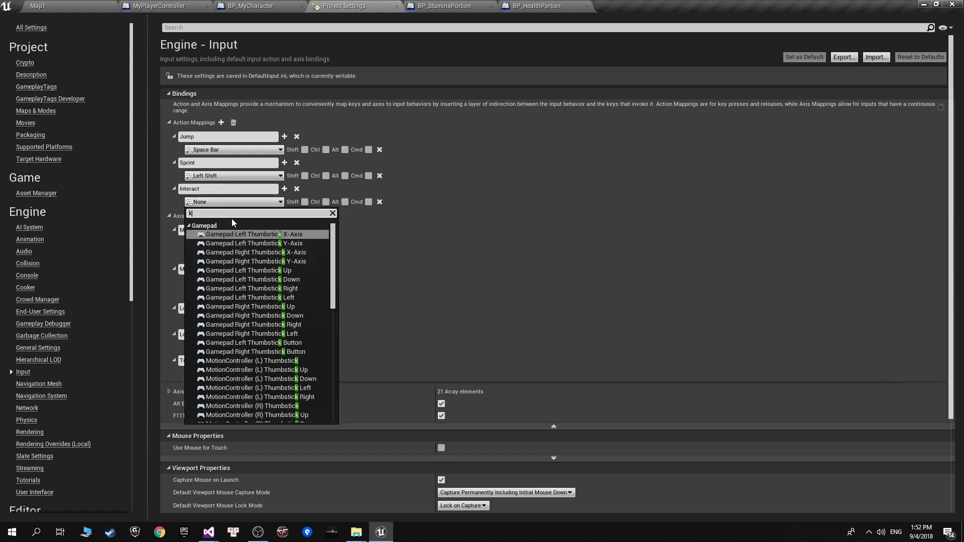
{"action": "scroll", "coordinate": [291, 354], "scroll_direction": "down", "scroll_amount": 5}
{"action": "scroll", "coordinate": [267, 355], "scroll_direction": "down", "scroll_amount": 5}
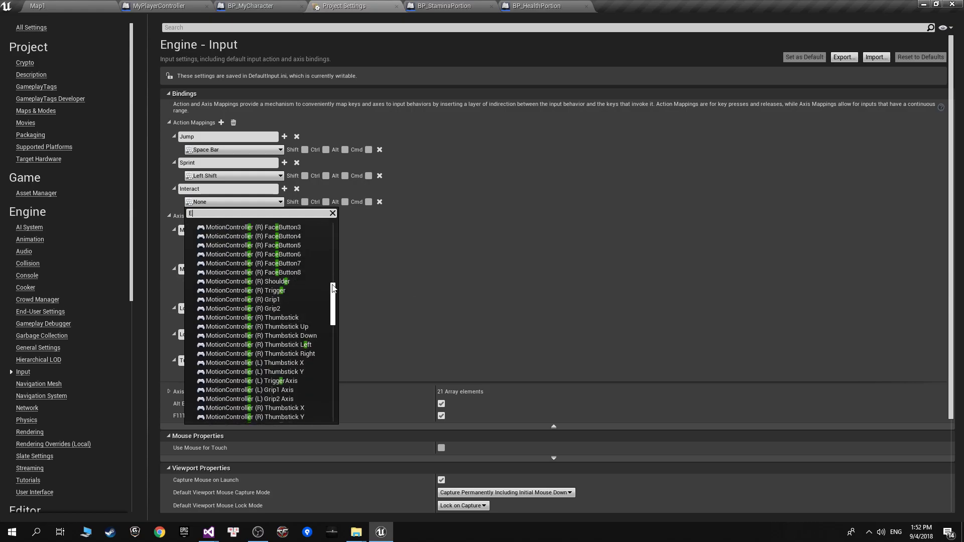
{"action": "scroll", "coordinate": [291, 352], "scroll_direction": "down", "scroll_amount": 5}
{"action": "scroll", "coordinate": [306, 347], "scroll_direction": "down", "scroll_amount": 2}
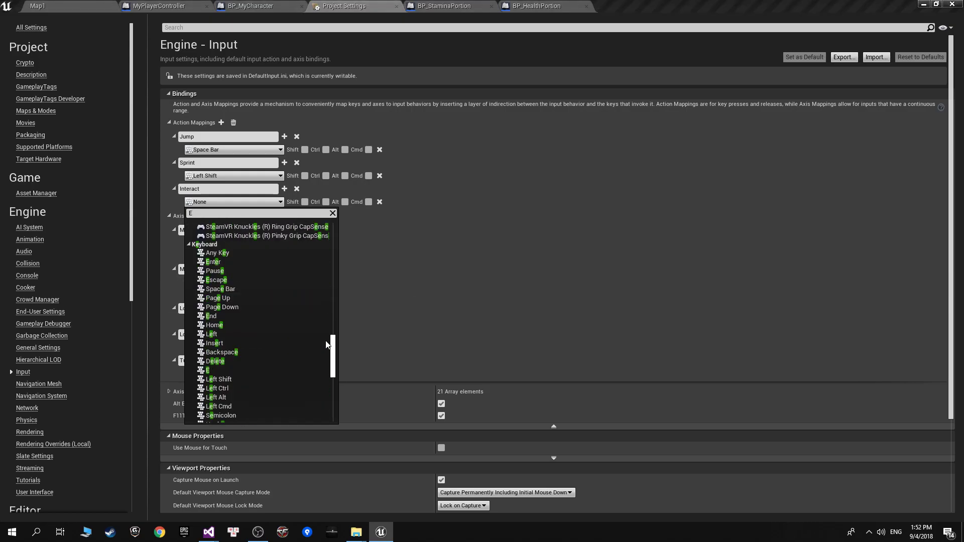
{"action": "left_click", "coordinate": [218, 371]}
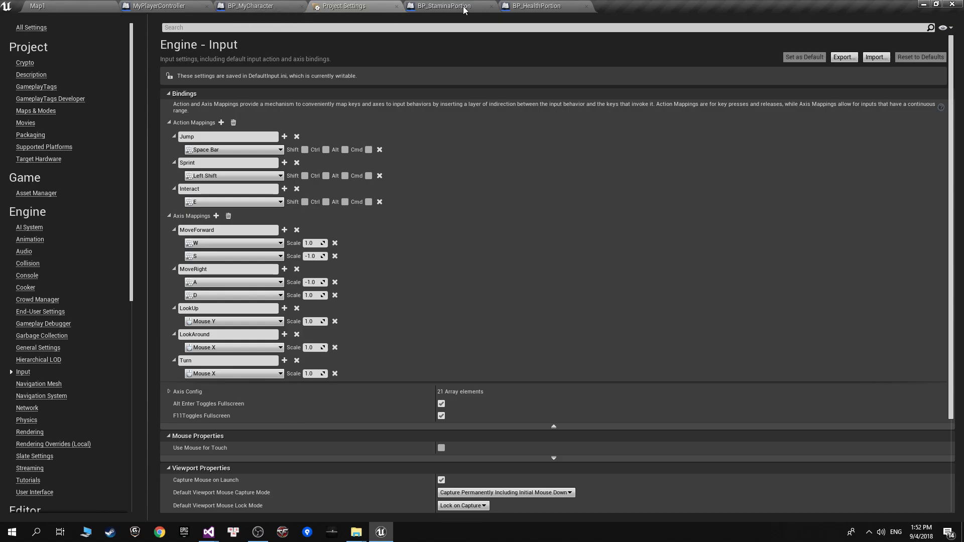
Add an InputAction Interact event node to BP_MyCharacter's Event Graph.
{"action": "left_click", "coordinate": [442, 5]}
{"action": "left_click", "coordinate": [251, 6]}
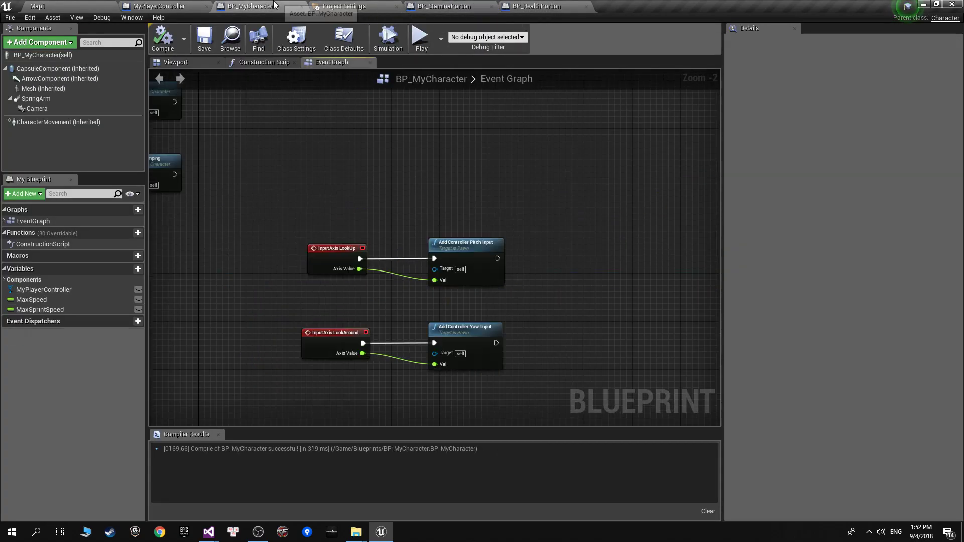
{"action": "right_click_drag", "start_coordinate": [394, 138], "coordinate": [397, 168]}
{"action": "right_click", "coordinate": [350, 132]}
{"action": "type", "text": "interact"}
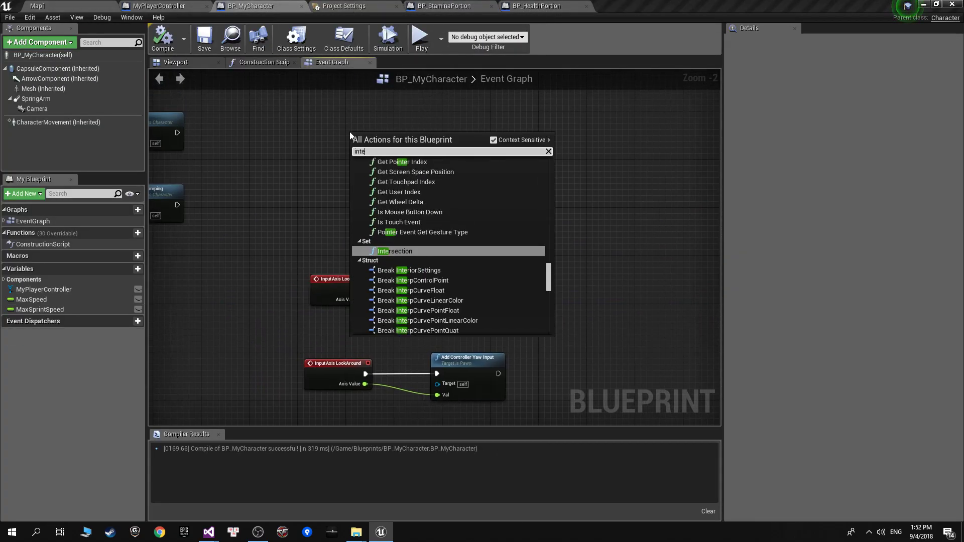
{"action": "left_click", "coordinate": [404, 230]}
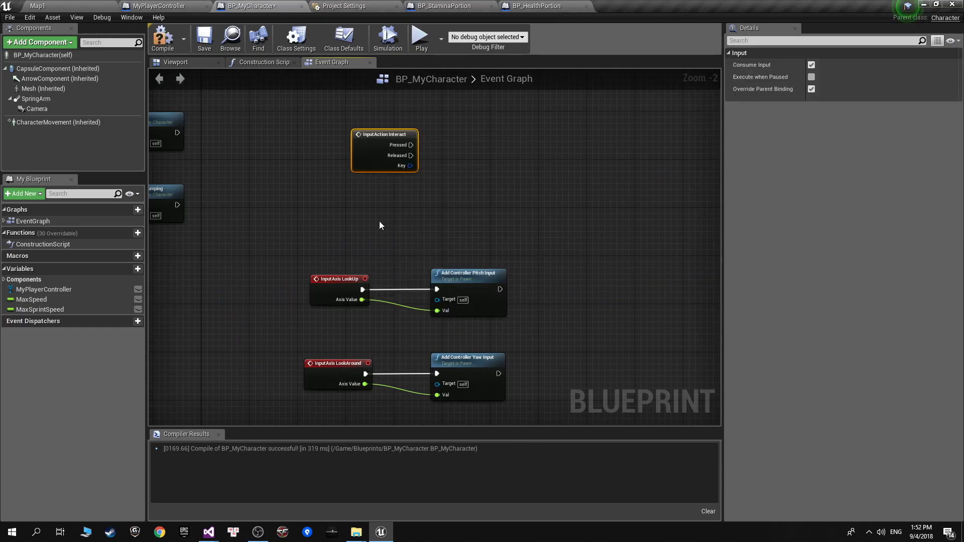
Add a LineTraceByChannel node and place it beside the Interact event.
{"action": "scroll", "coordinate": [356, 191], "scroll_direction": "up", "scroll_amount": 2}
{"action": "right_click_drag", "start_coordinate": [321, 104], "coordinate": [298, 312]}
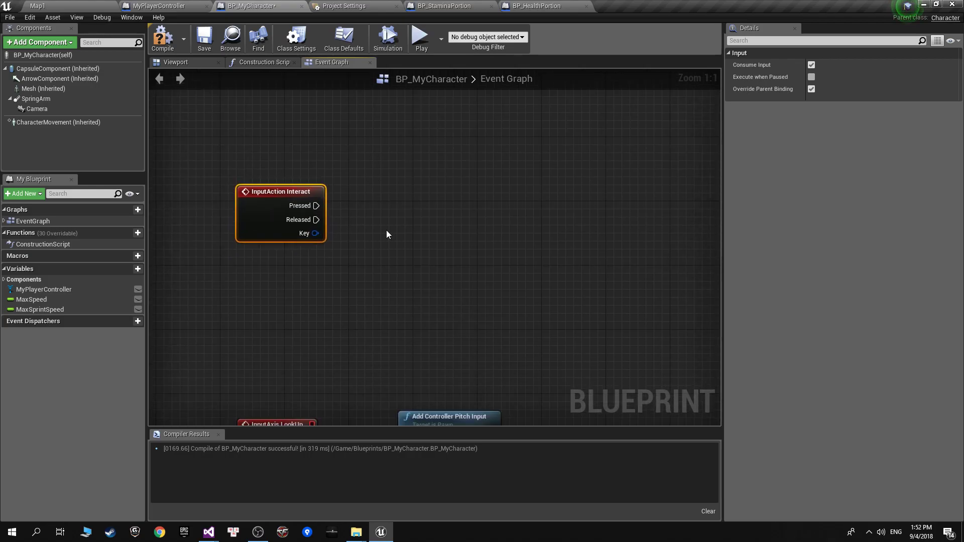
{"action": "left_click", "coordinate": [427, 229]}
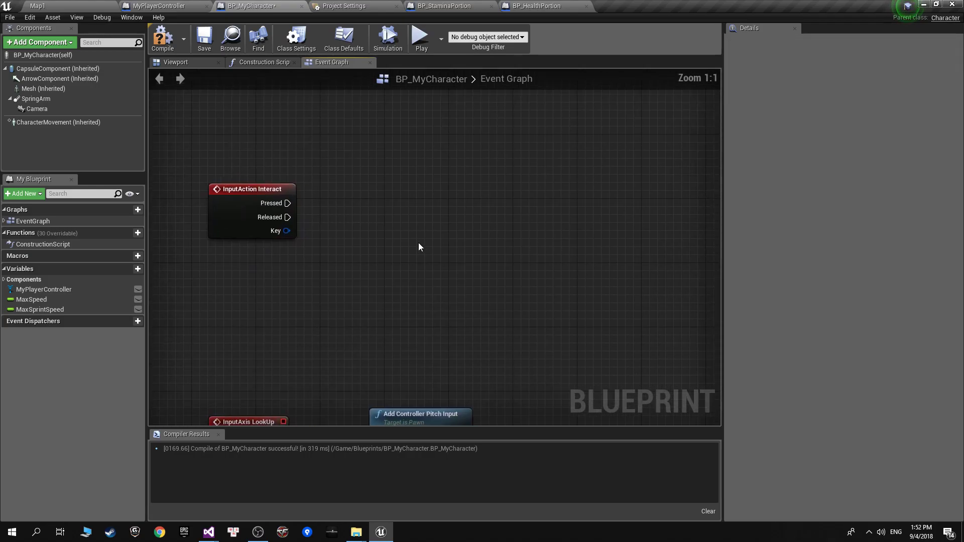
{"action": "right_click", "coordinate": [431, 197]}
{"action": "type", "text": "line trace"}
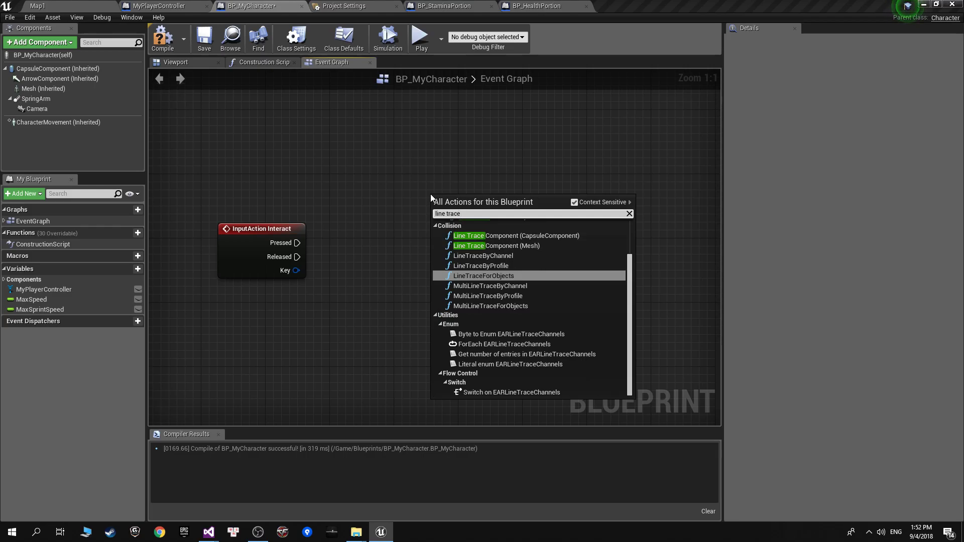
{"action": "type", "text": " by c"}
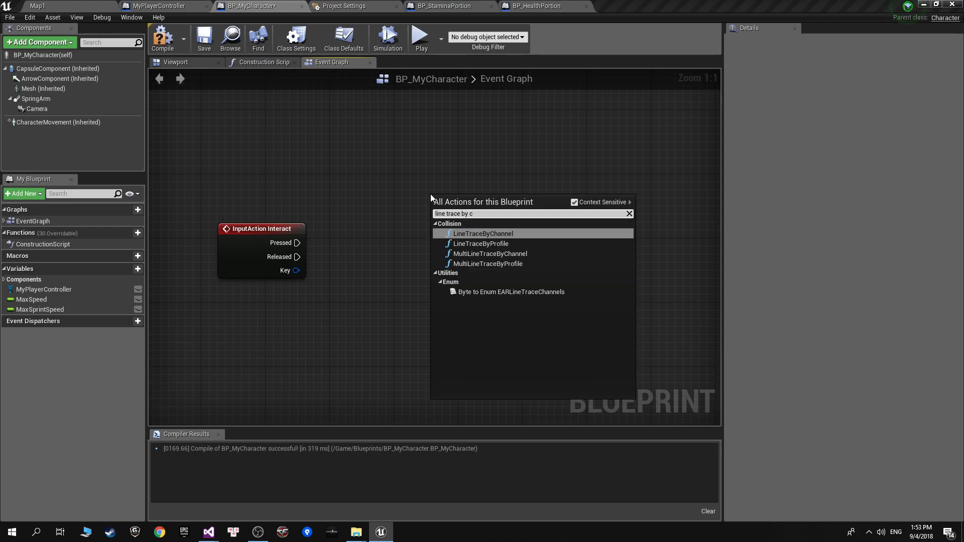
{"action": "key", "text": "Return"}
{"action": "left_click_drag", "start_coordinate": [462, 205], "coordinate": [431, 239]}
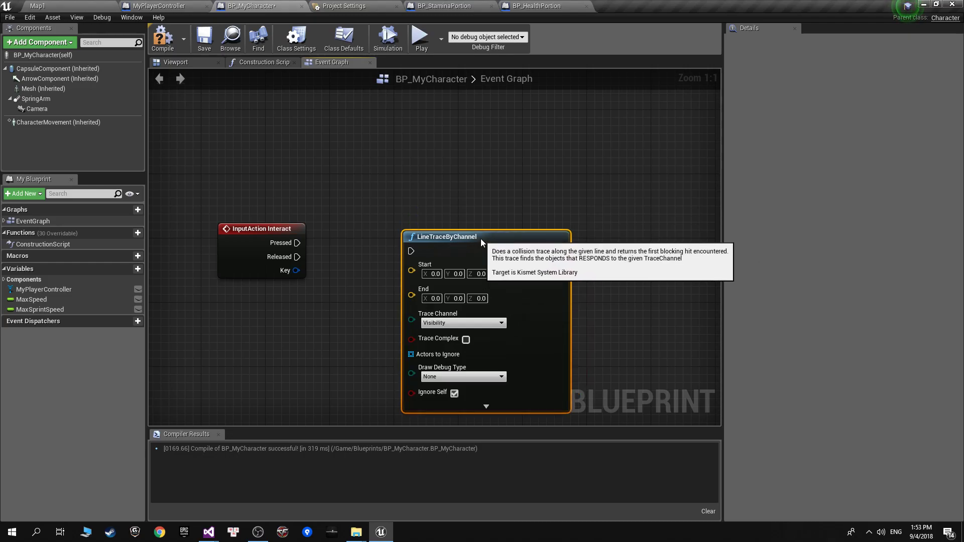
{"action": "right_click_drag", "start_coordinate": [445, 247], "coordinate": [418, 179]}
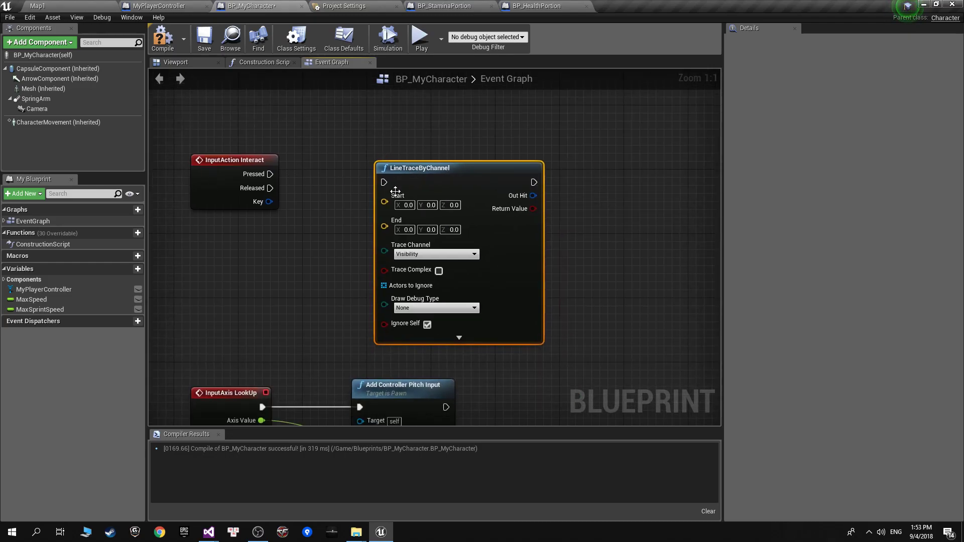
{"action": "left_click_drag", "start_coordinate": [397, 172], "coordinate": [397, 164]}
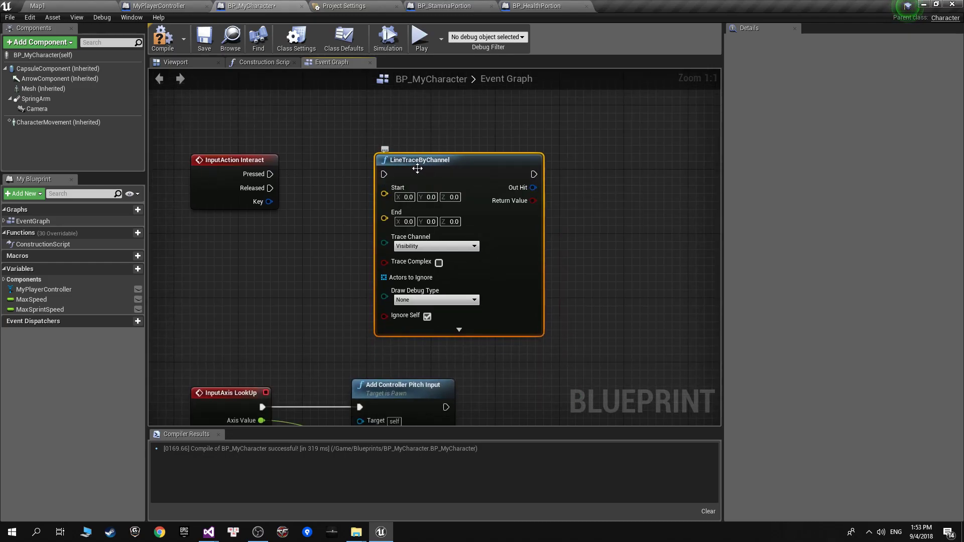
Wire the Interact event's Pressed pin into the LineTraceByChannel exec input.
{"action": "left_click_drag", "start_coordinate": [384, 194], "coordinate": [302, 233]}
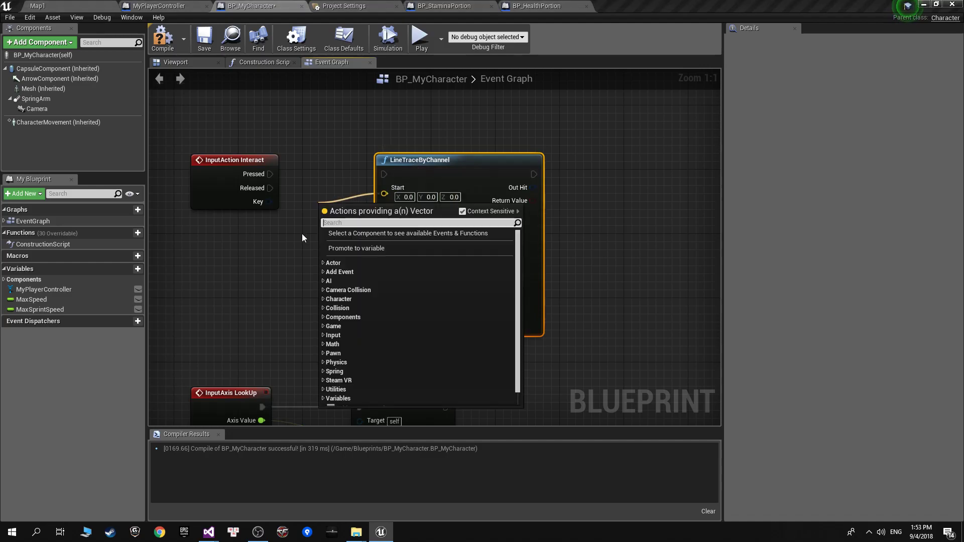
{"action": "left_click", "coordinate": [303, 234]}
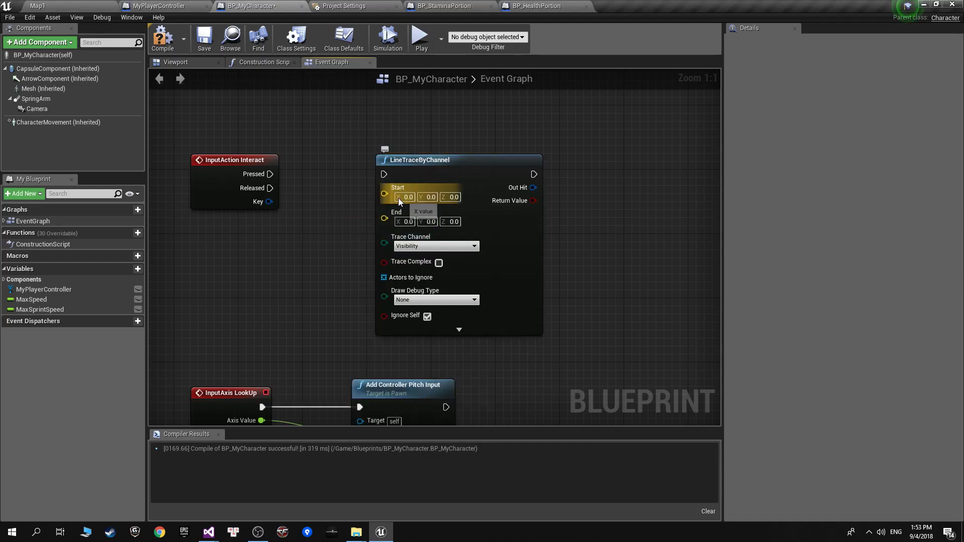
{"action": "mouse_move", "coordinate": [389, 196]}
{"action": "left_mouse_down"}
{"action": "mouse_move", "coordinate": [378, 219]}
{"action": "mouse_move", "coordinate": [387, 201]}
{"action": "left_mouse_up"}
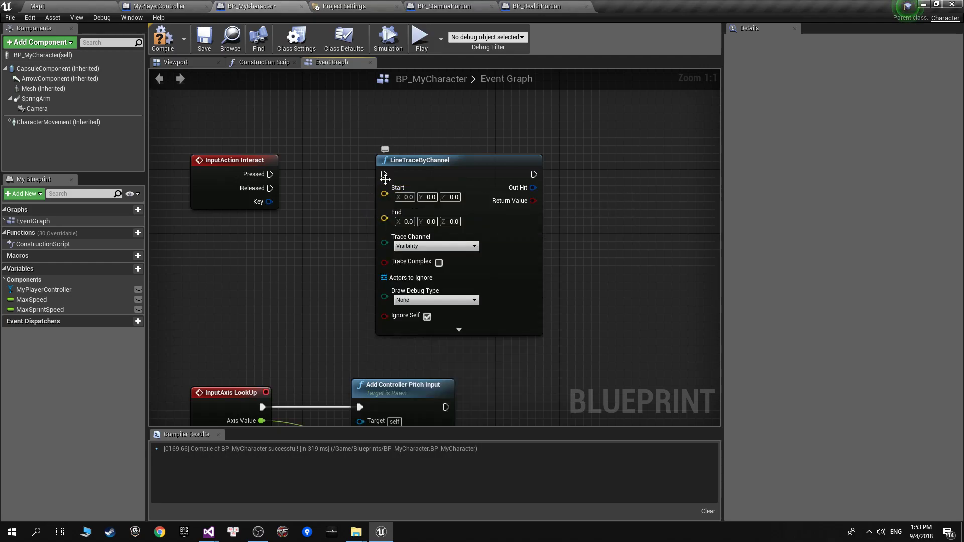
{"action": "left_click_drag", "start_coordinate": [512, 194], "coordinate": [574, 213]}
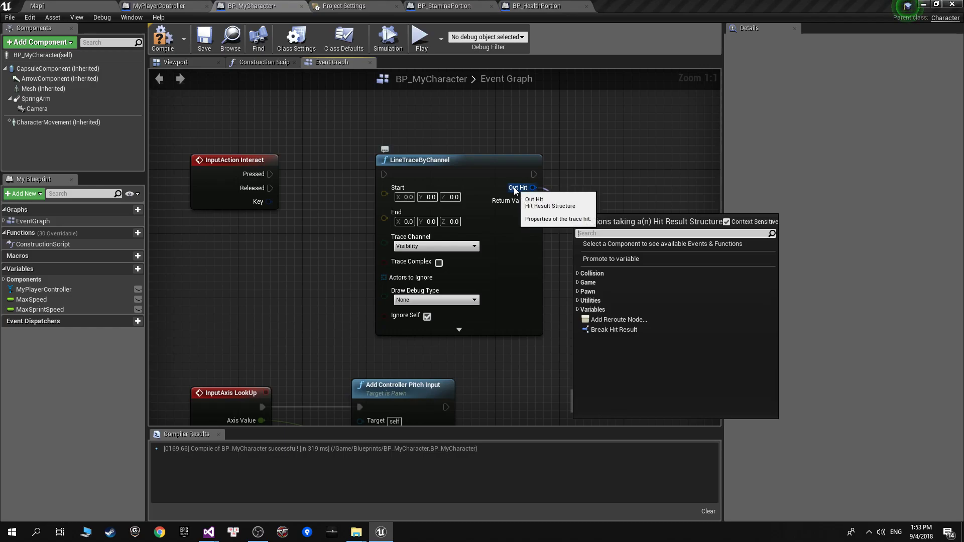
{"action": "left_click", "coordinate": [542, 222]}
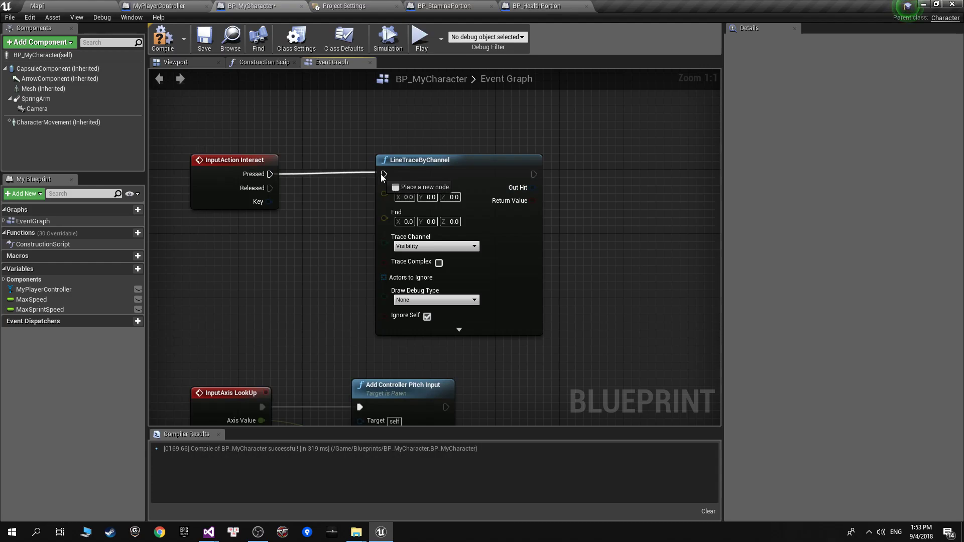
{"action": "left_click_drag", "start_coordinate": [270, 174], "coordinate": [384, 174]}
Move the connected Interact and line trace nodes up and recentre them in the graph.
{"action": "mouse_move", "coordinate": [243, 144]}
{"action": "left_mouse_down"}
{"action": "mouse_move", "coordinate": [425, 160]}
{"action": "mouse_move", "coordinate": [433, 108]}
{"action": "left_mouse_up"}
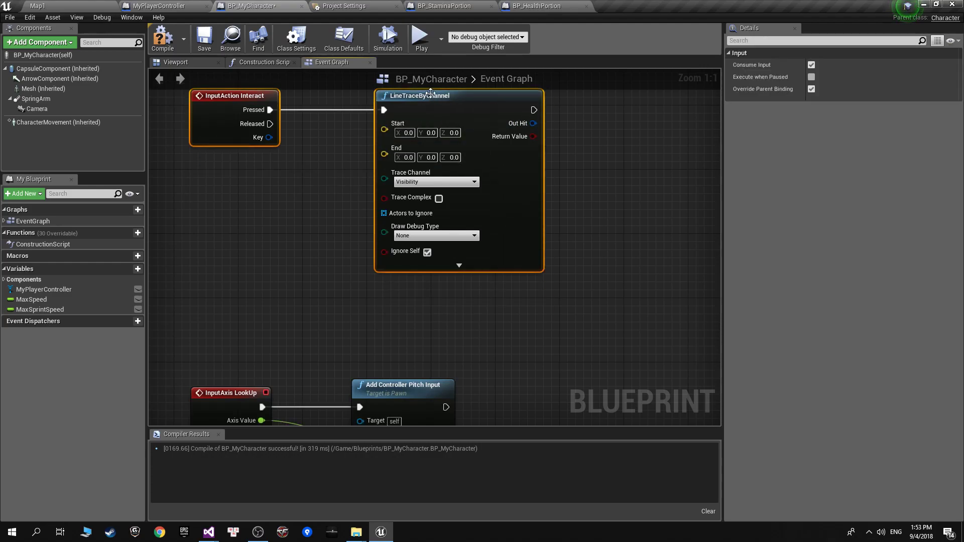
{"action": "right_click_drag", "start_coordinate": [433, 108], "coordinate": [490, 161]}
{"action": "left_click", "coordinate": [432, 201]}
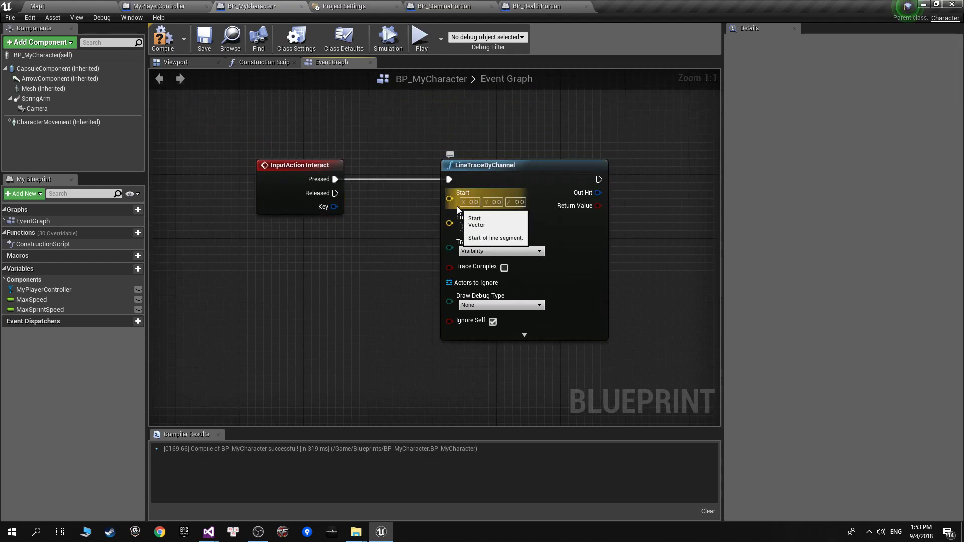
{"action": "right_click_drag", "start_coordinate": [402, 166], "coordinate": [401, 208]}
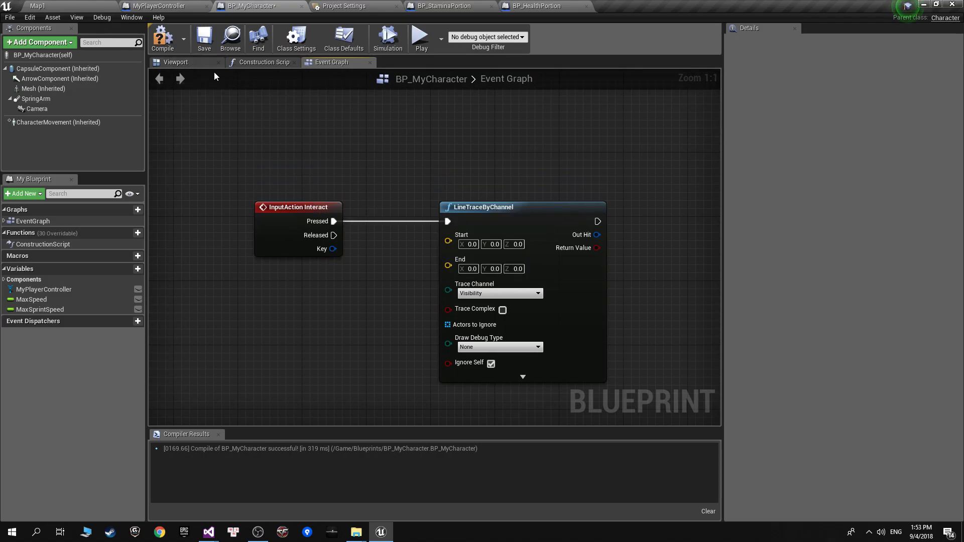
{"action": "right_click_drag", "start_coordinate": [399, 172], "coordinate": [355, 172]}
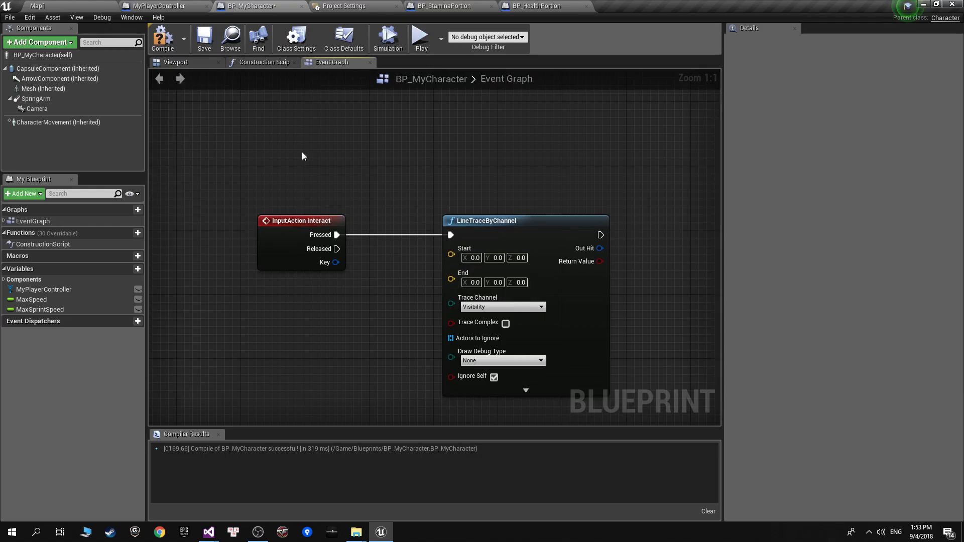
{"action": "left_click_drag", "start_coordinate": [451, 254], "coordinate": [277, 130]}
{"action": "right_click_drag", "start_coordinate": [282, 134], "coordinate": [285, 111]}
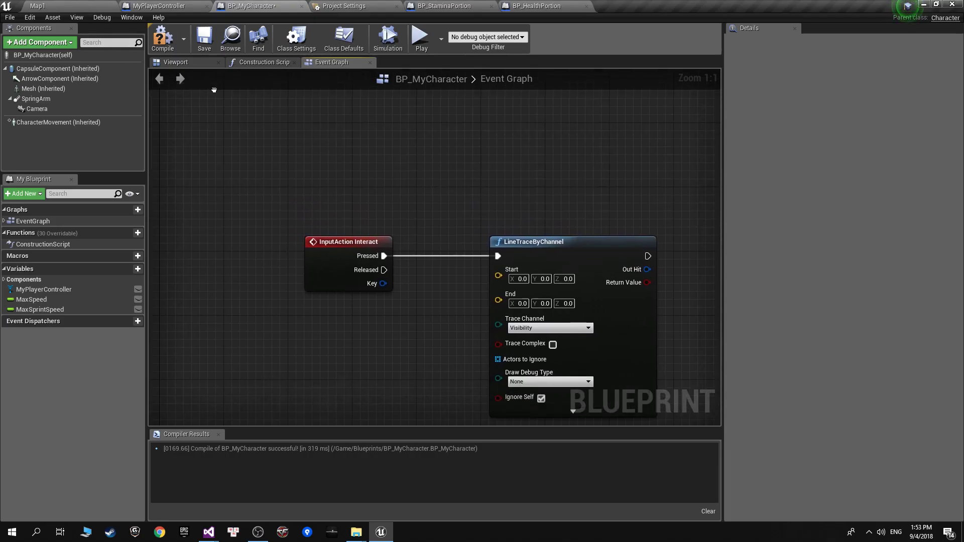
Place a Camera reference in the graph and add GetWorldLocation from it.
{"action": "right_click", "coordinate": [285, 111]}
{"action": "left_click", "coordinate": [133, 111]}
{"action": "left_click_drag", "start_coordinate": [135, 109], "coordinate": [294, 122]}
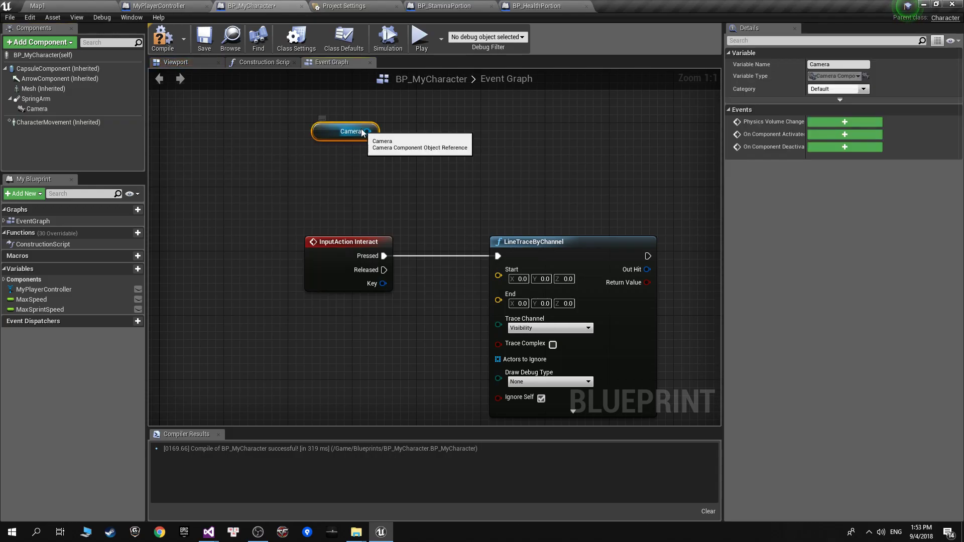
{"action": "left_click_drag", "start_coordinate": [367, 131], "coordinate": [396, 158]}
{"action": "type", "text": "get comp"}
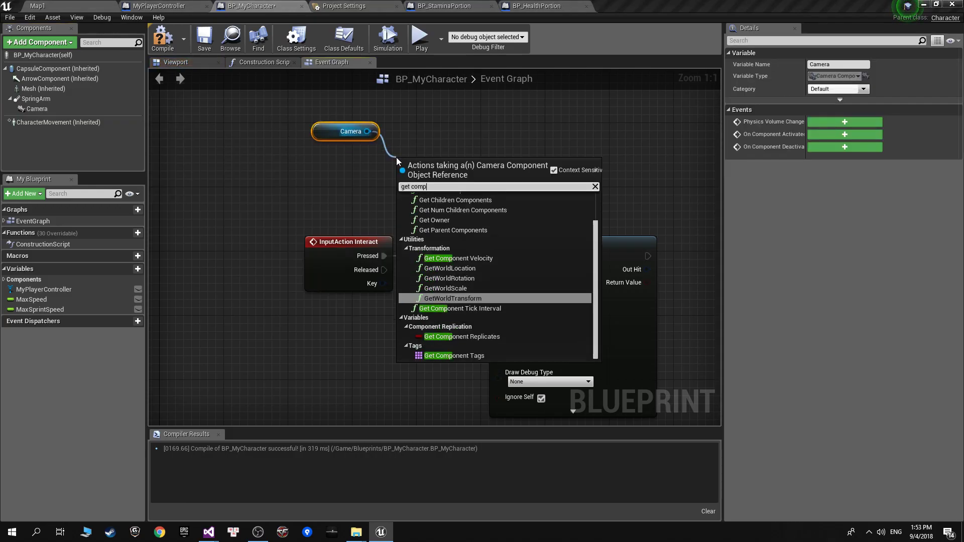
{"action": "type", "text": "onent loca"}
{"action": "key", "text": "Return"}
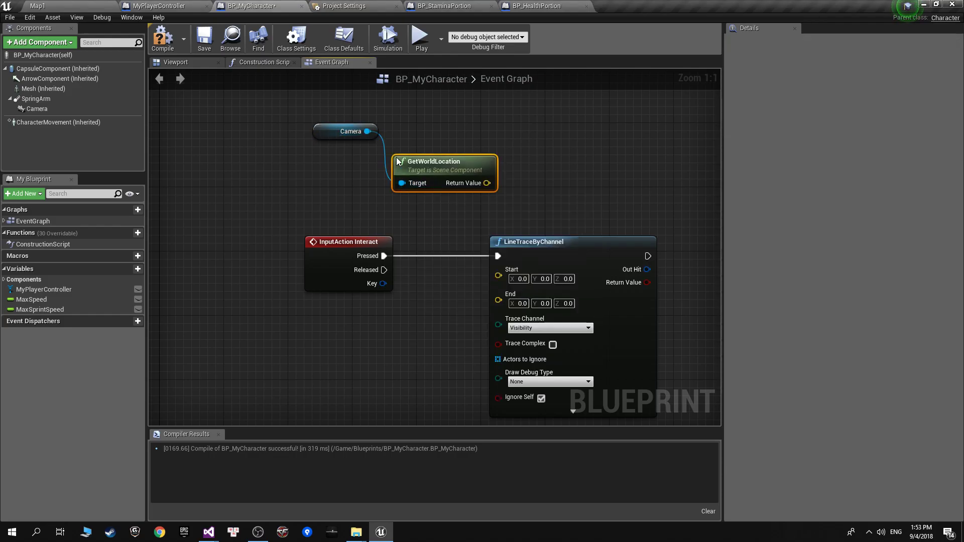
Arrange the Camera and GetWorldLocation nodes near the line trace, pulling another Camera wire.
{"action": "mouse_move", "coordinate": [258, 98]}
{"action": "left_mouse_down"}
{"action": "mouse_move", "coordinate": [445, 186]}
{"action": "mouse_move", "coordinate": [404, 194]}
{"action": "mouse_move", "coordinate": [499, 275]}
{"action": "mouse_move", "coordinate": [592, 291]}
{"action": "left_mouse_up"}
{"action": "left_click", "coordinate": [390, 122]}
{"action": "right_click_drag", "start_coordinate": [481, 238], "coordinate": [412, 234]}
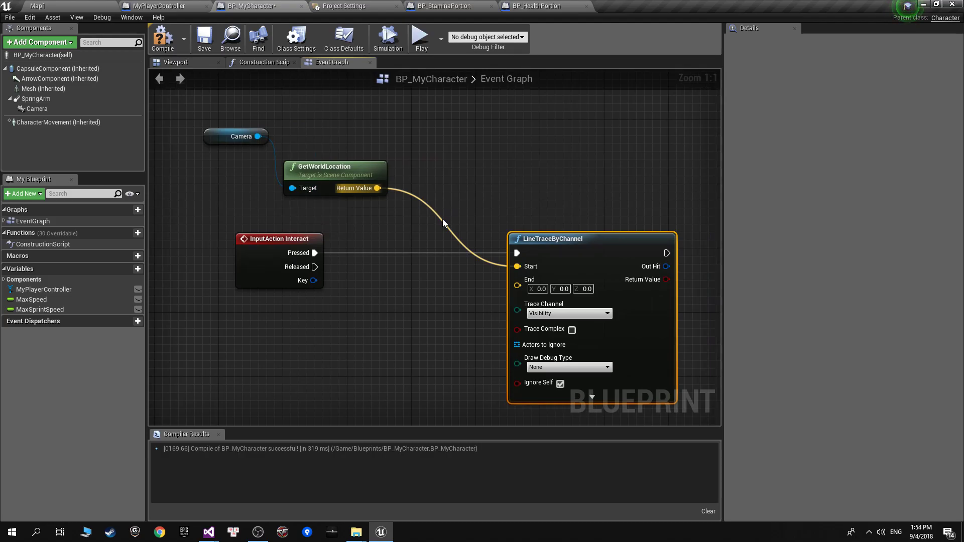
{"action": "right_click_drag", "start_coordinate": [356, 207], "coordinate": [394, 201]}
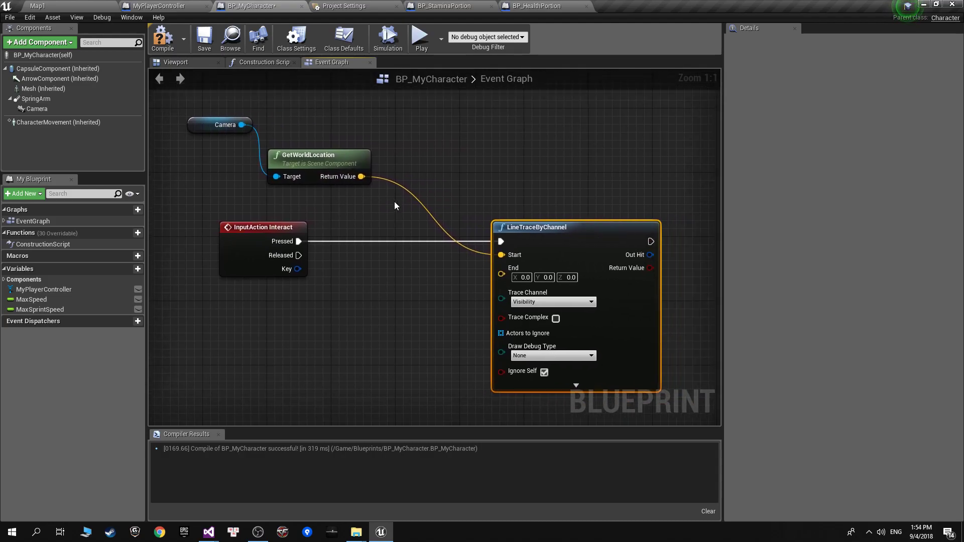
{"action": "left_click_drag", "start_coordinate": [330, 162], "coordinate": [338, 162]}
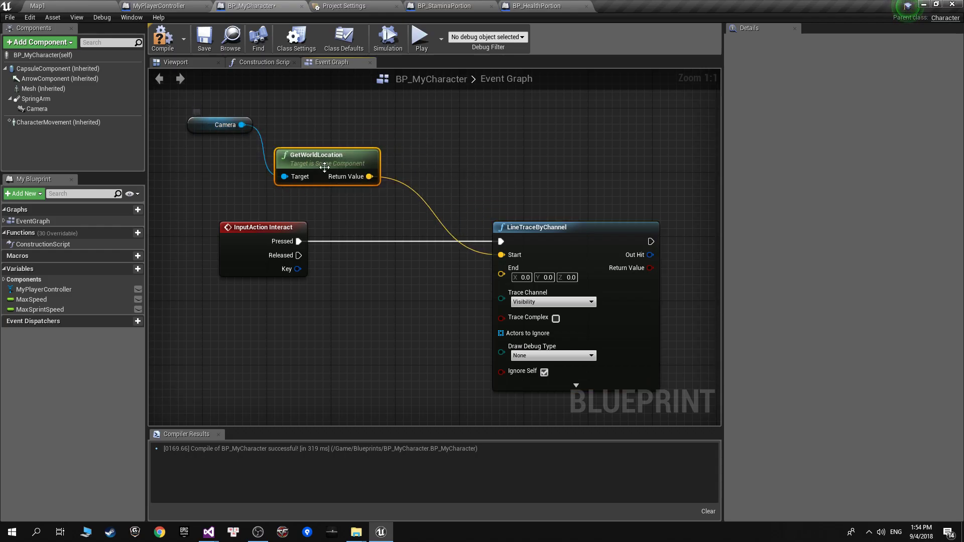
{"action": "left_click_drag", "start_coordinate": [241, 125], "coordinate": [340, 245]}
Add a Get Forward Vector node for the Camera and arrange it below GetWorldLocation.
{"action": "type", "text": "get "}
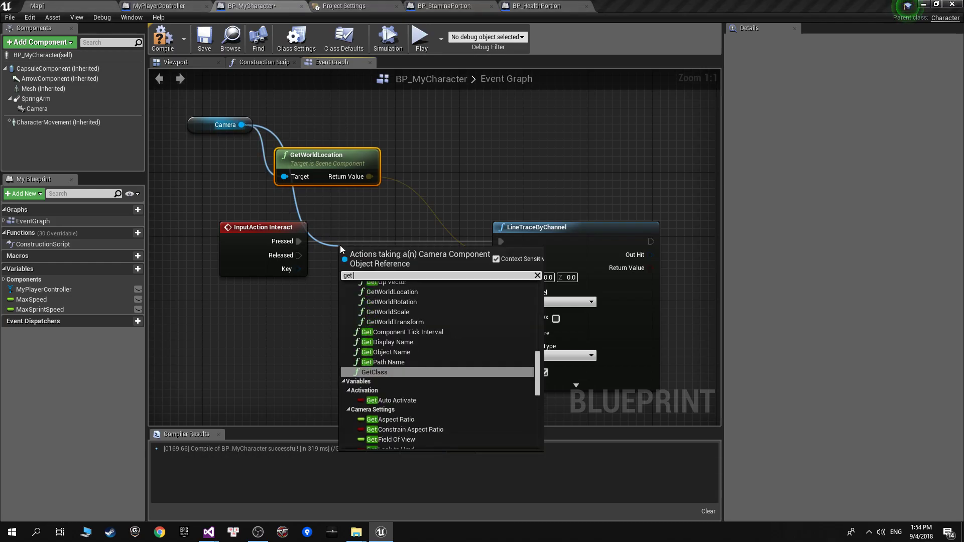
{"action": "type", "text": "forward"}
{"action": "key", "text": "Return"}
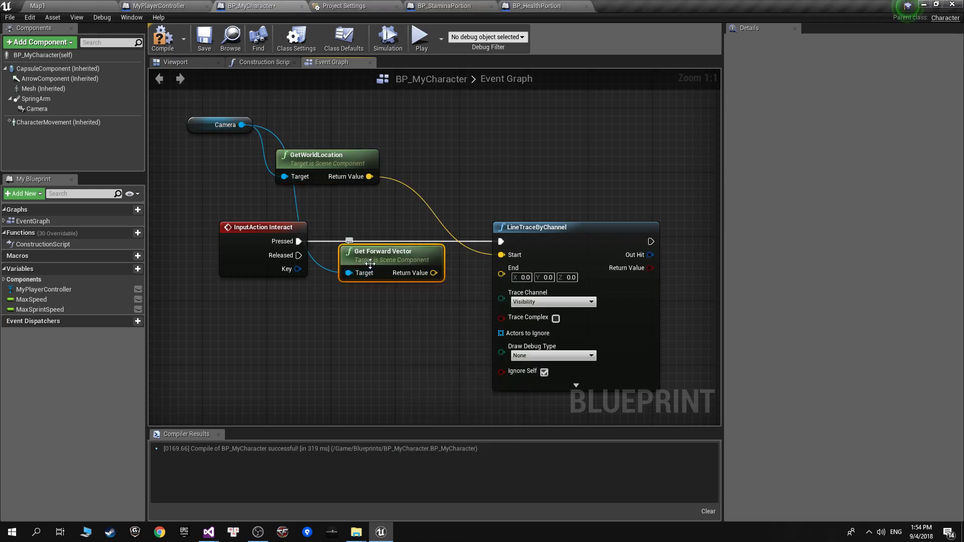
{"action": "left_click_drag", "start_coordinate": [368, 261], "coordinate": [306, 206]}
{"action": "left_click_drag", "start_coordinate": [318, 153], "coordinate": [318, 105]}
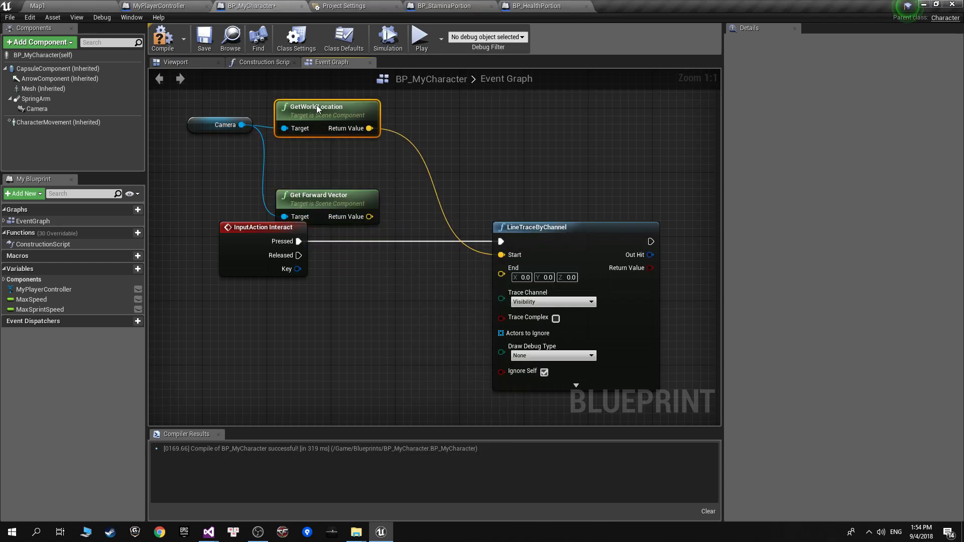
{"action": "left_click_drag", "start_coordinate": [338, 204], "coordinate": [338, 189]}
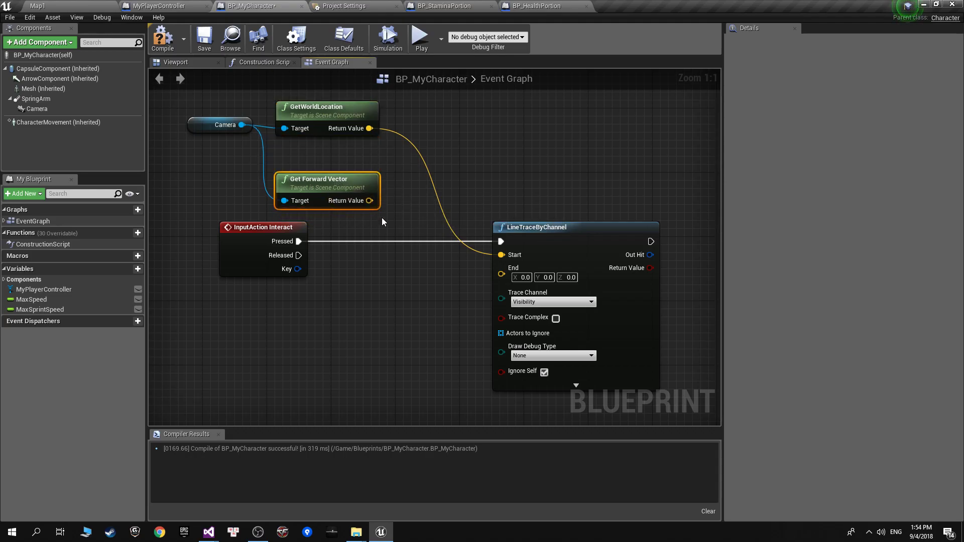
{"action": "right_click_drag", "start_coordinate": [308, 159], "coordinate": [332, 177]}
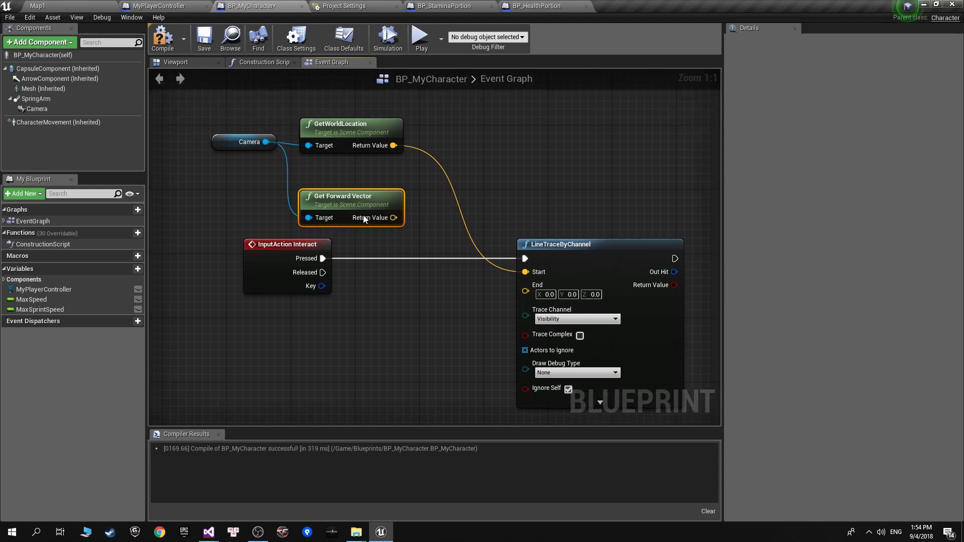
{"action": "mouse_move", "coordinate": [405, 227]}
{"action": "right_mouse_down"}
{"action": "mouse_move", "coordinate": [332, 215]}
{"action": "mouse_move", "coordinate": [309, 175]}
{"action": "right_mouse_up"}
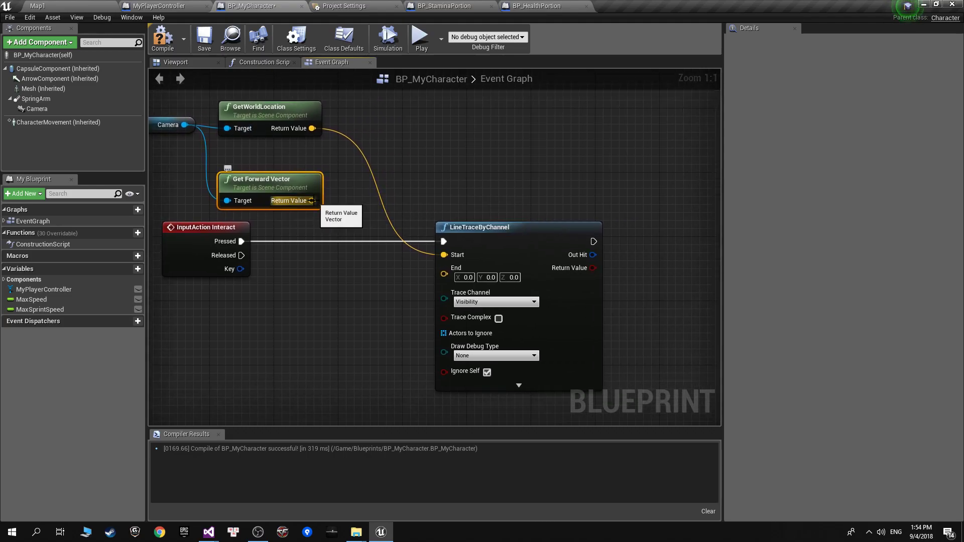
{"action": "mouse_move", "coordinate": [293, 180]}
{"action": "left_mouse_down"}
{"action": "mouse_move", "coordinate": [293, 164]}
{"action": "mouse_move", "coordinate": [339, 216]}
{"action": "left_mouse_up"}
Multiply the forward vector by a float of 1000.
{"action": "type", "text": "*"}
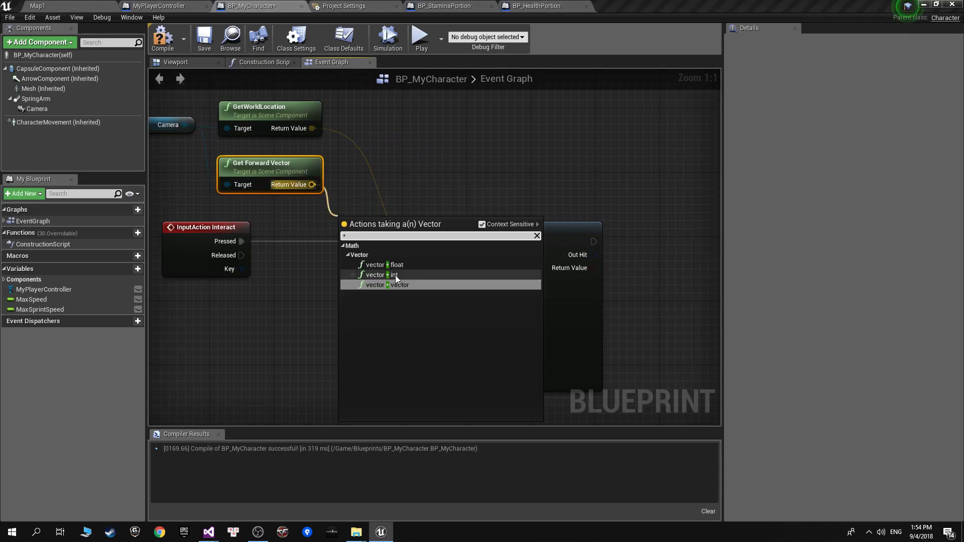
{"action": "left_click", "coordinate": [381, 264]}
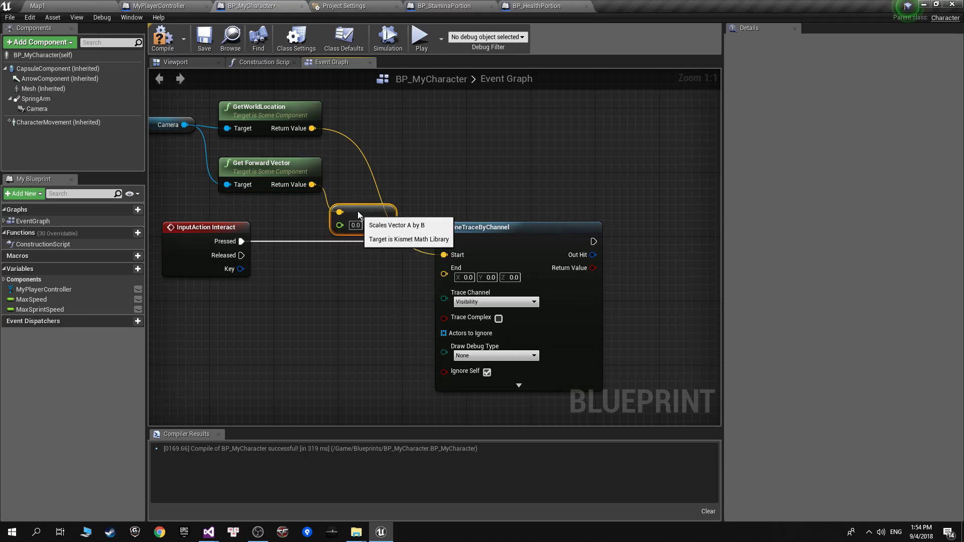
{"action": "left_click_drag", "start_coordinate": [356, 216], "coordinate": [348, 200]}
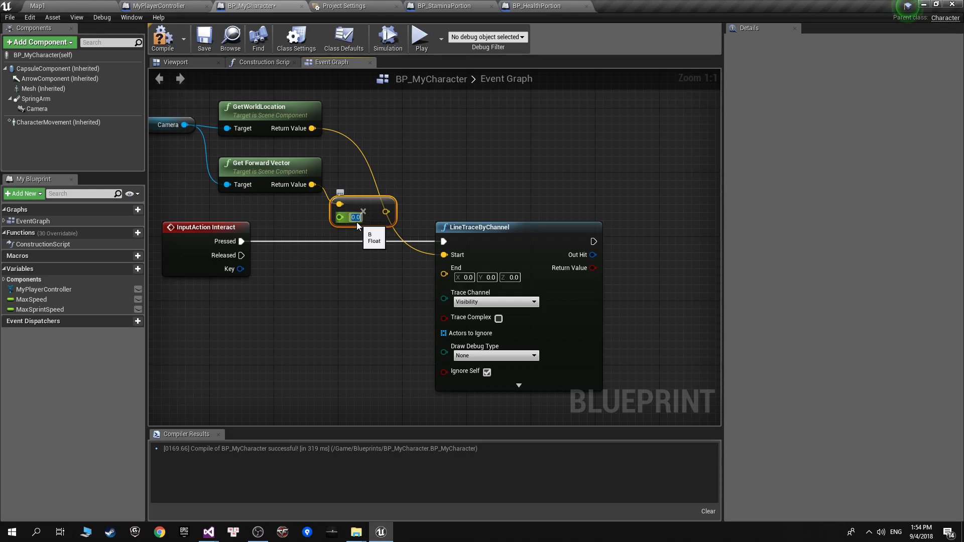
{"action": "type", "text": "150"}
{"action": "key", "text": "BackSpace"}
{"action": "key", "text": "BackSpace"}
{"action": "type", "text": "000"}
{"action": "key", "text": "Return"}
Add the scaled forward vector to the world location and route the sum toward the trace's End.
{"action": "left_click_drag", "start_coordinate": [312, 129], "coordinate": [456, 128]}
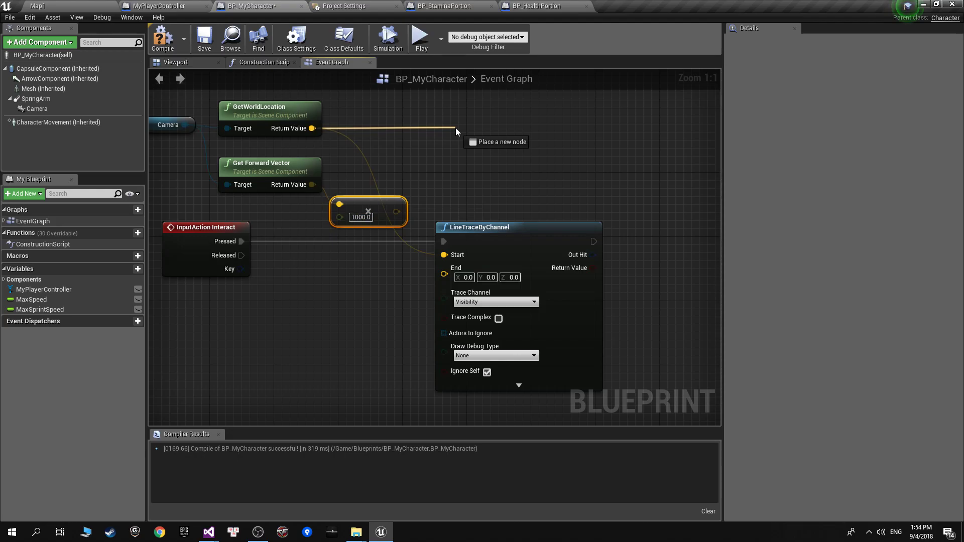
{"action": "type", "text": "+"}
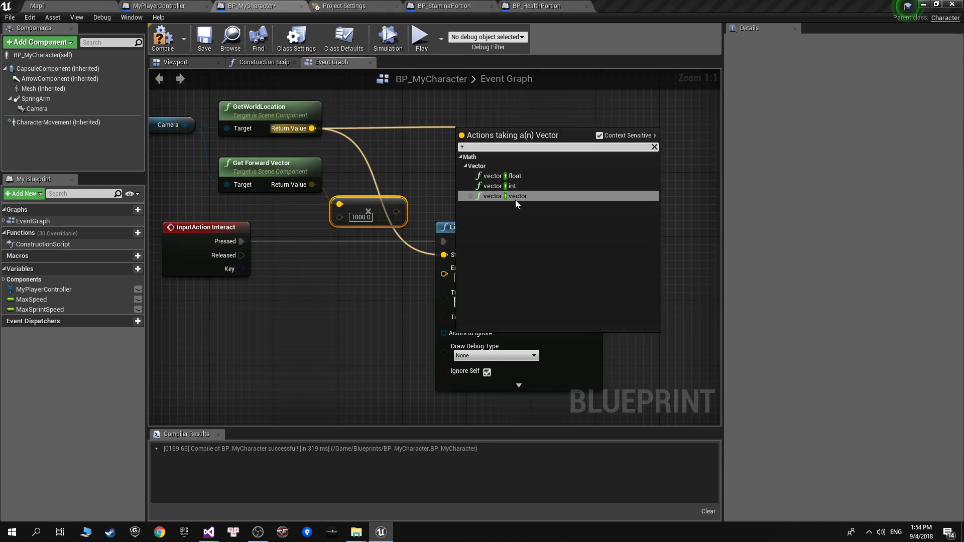
{"action": "left_click", "coordinate": [516, 197]}
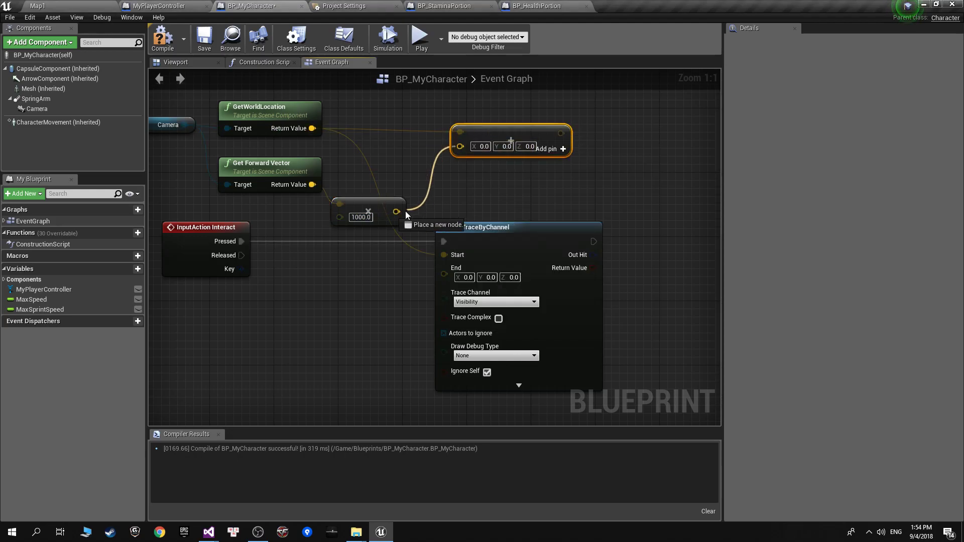
{"action": "left_click_drag", "start_coordinate": [397, 212], "coordinate": [469, 146]}
{"action": "left_click_drag", "start_coordinate": [519, 253], "coordinate": [608, 252]}
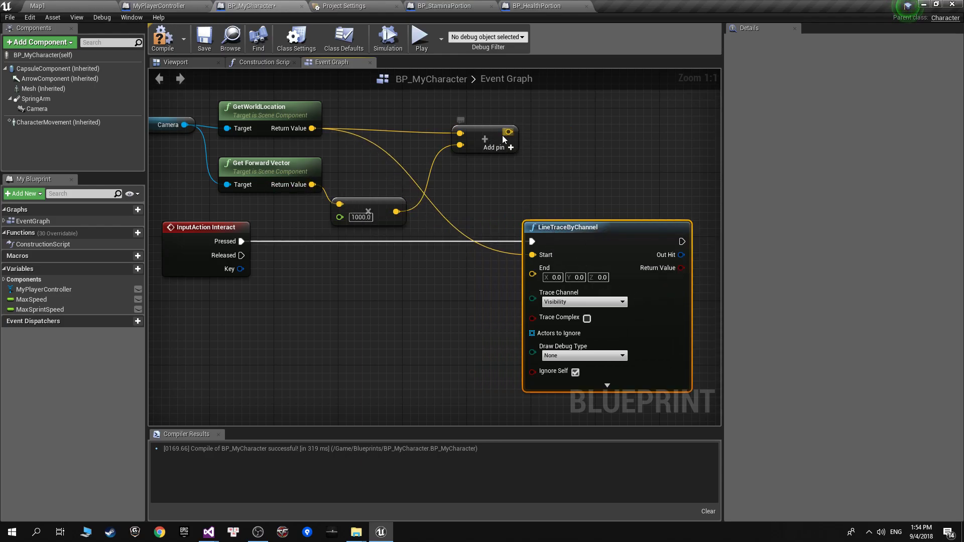
{"action": "left_click_drag", "start_coordinate": [504, 136], "coordinate": [521, 229]}
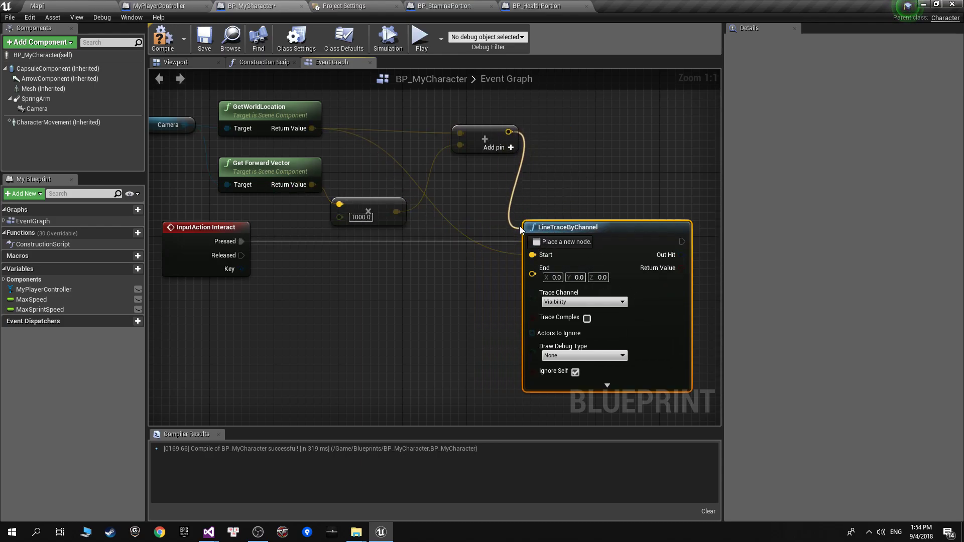
{"action": "left_click_drag", "start_coordinate": [521, 229], "coordinate": [533, 274]}
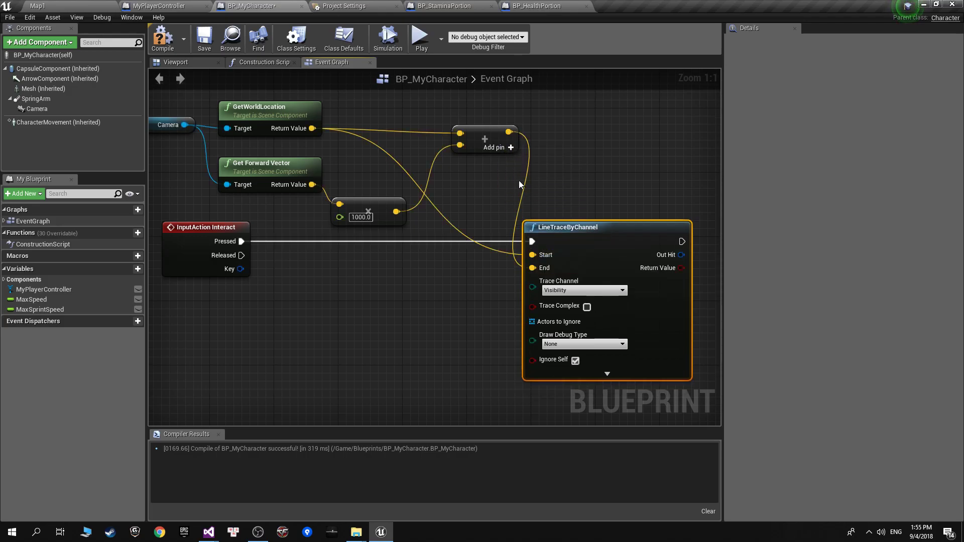
{"action": "right_click_drag", "start_coordinate": [519, 182], "coordinate": [461, 166]}
{"action": "left_click_drag", "start_coordinate": [539, 221], "coordinate": [570, 221]}
{"action": "mouse_move", "coordinate": [368, 169]}
{"action": "right_mouse_down"}
{"action": "mouse_move", "coordinate": [437, 207]}
{"action": "mouse_move", "coordinate": [363, 269]}
{"action": "mouse_move", "coordinate": [525, 254]}
{"action": "right_mouse_up"}
{"action": "scroll", "coordinate": [436, 208], "scroll_direction": "down", "scroll_amount": 1}
{"action": "right_click_drag", "start_coordinate": [297, 112], "coordinate": [316, 136]}
{"action": "left_click_drag", "start_coordinate": [511, 107], "coordinate": [247, 225]}
{"action": "scroll", "coordinate": [403, 270], "scroll_direction": "up", "scroll_amount": 1}
{"action": "left_click", "coordinate": [336, 170]}
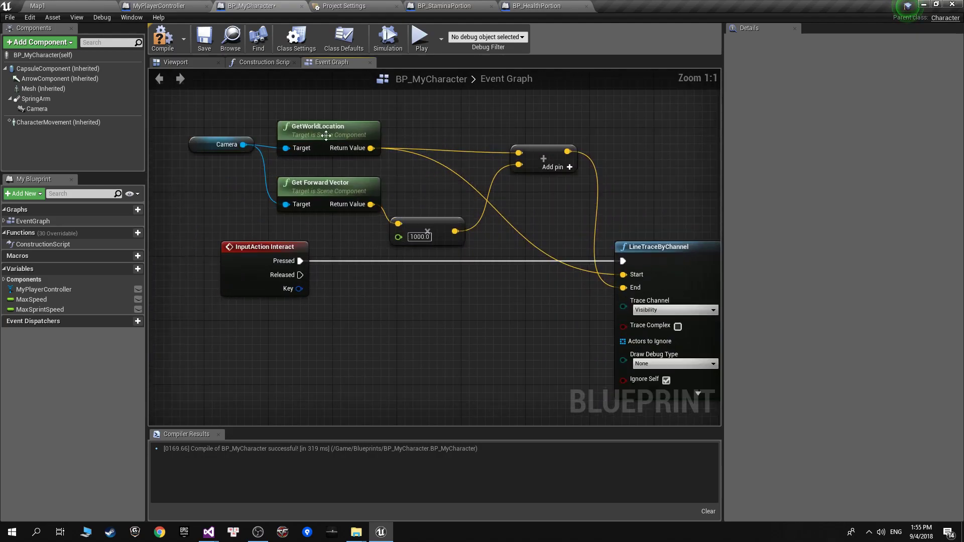
{"action": "left_click", "coordinate": [327, 135]}
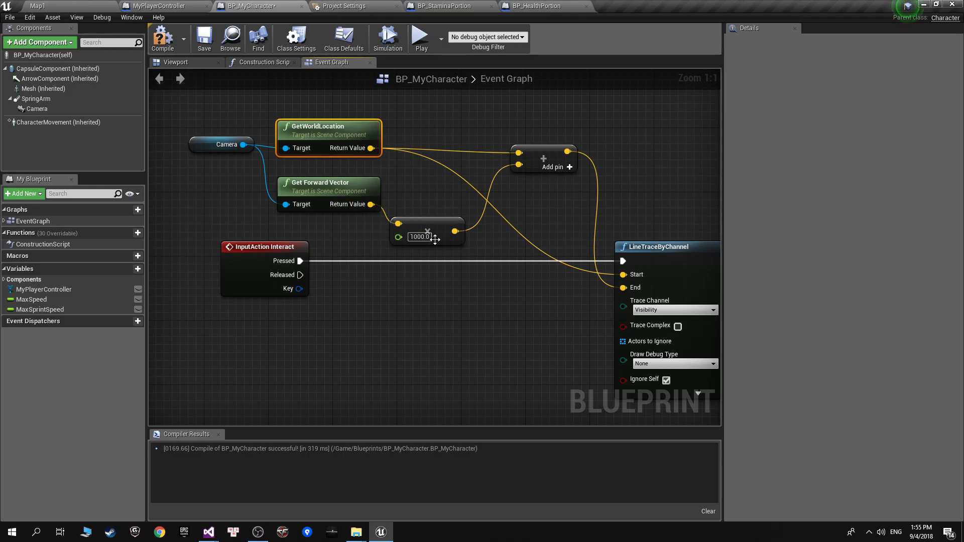
{"action": "left_click", "coordinate": [458, 257]}
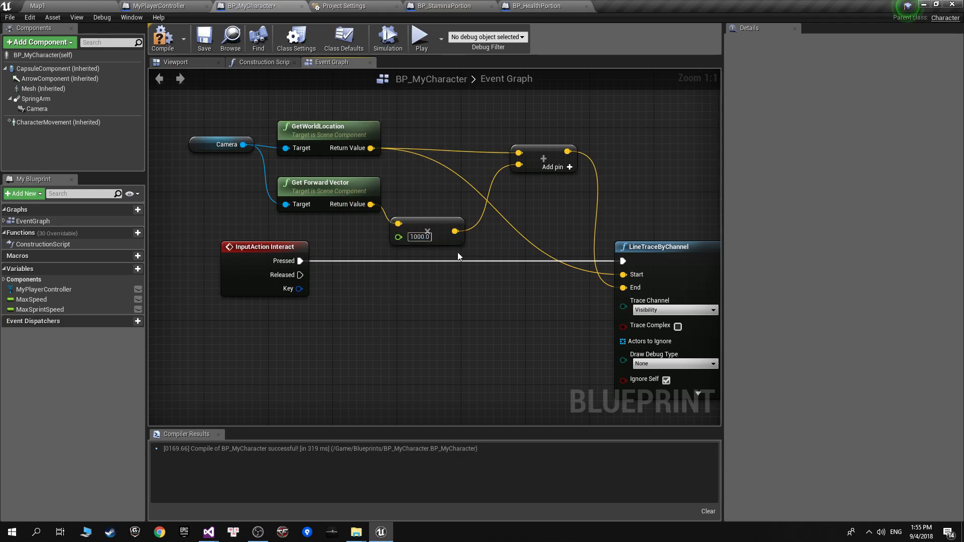
{"action": "mouse_move", "coordinate": [458, 257]}
{"action": "right_mouse_down"}
{"action": "mouse_move", "coordinate": [399, 256]}
{"action": "mouse_move", "coordinate": [507, 263]}
{"action": "right_mouse_up"}
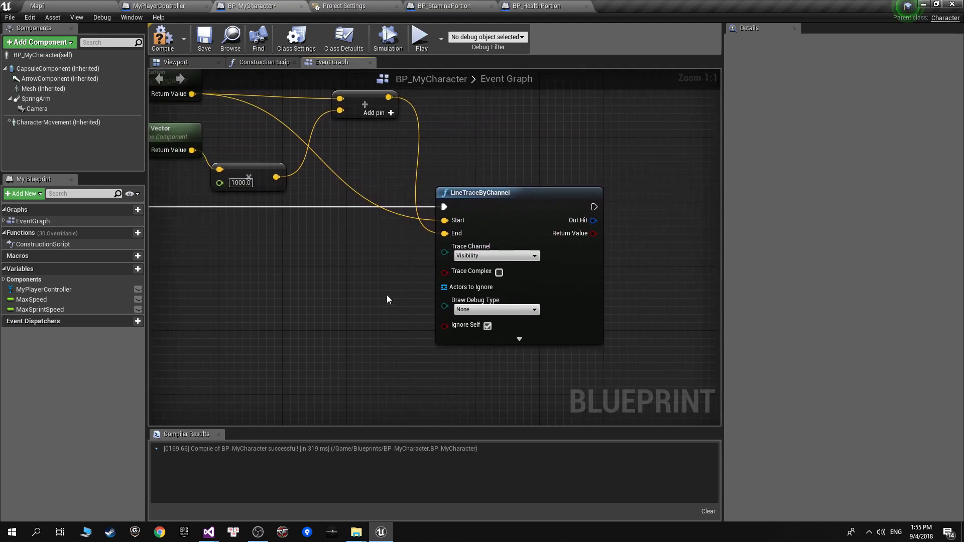
{"action": "left_click", "coordinate": [481, 257]}
{"action": "left_click", "coordinate": [486, 256]}
{"action": "left_click", "coordinate": [487, 258]}
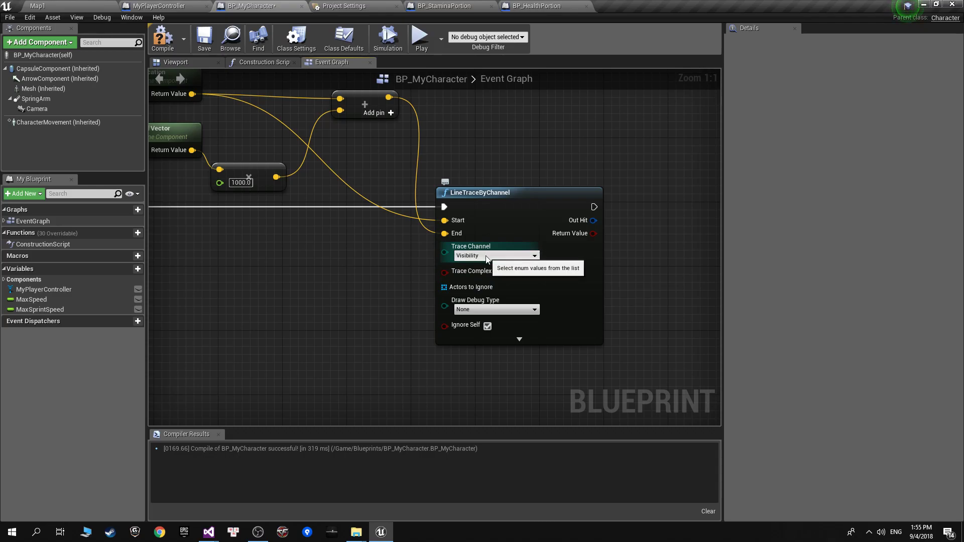
{"action": "left_click", "coordinate": [481, 259]}
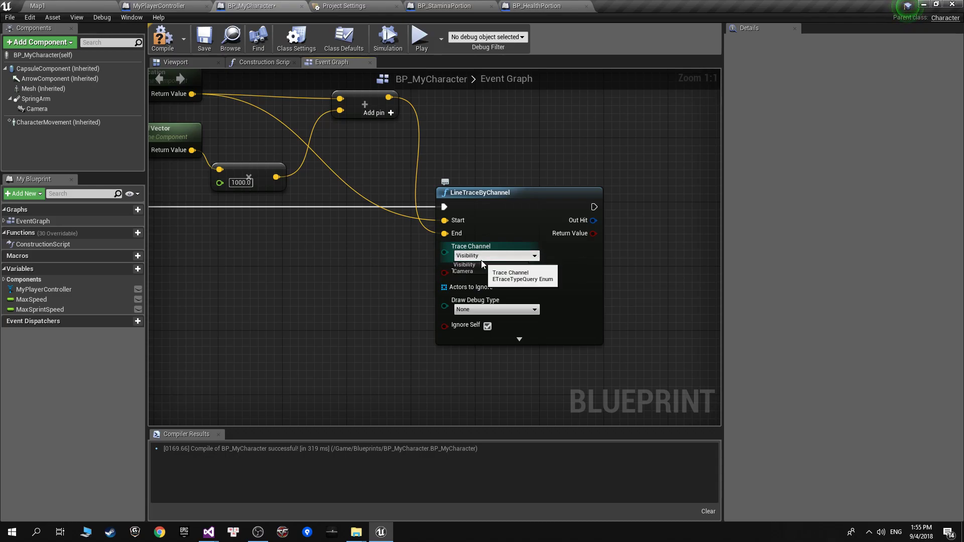
{"action": "left_click", "coordinate": [481, 260]}
{"action": "left_click", "coordinate": [479, 259]}
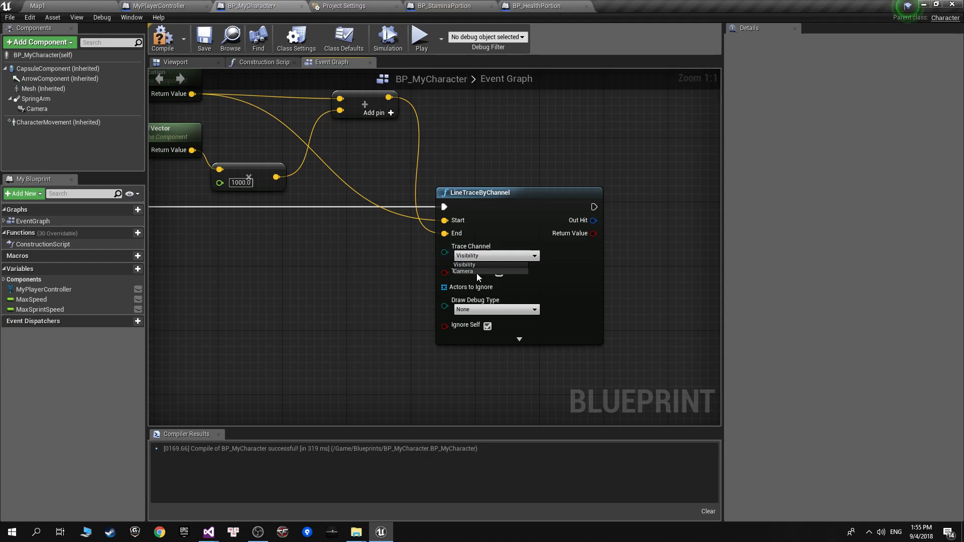
{"action": "left_click", "coordinate": [470, 265]}
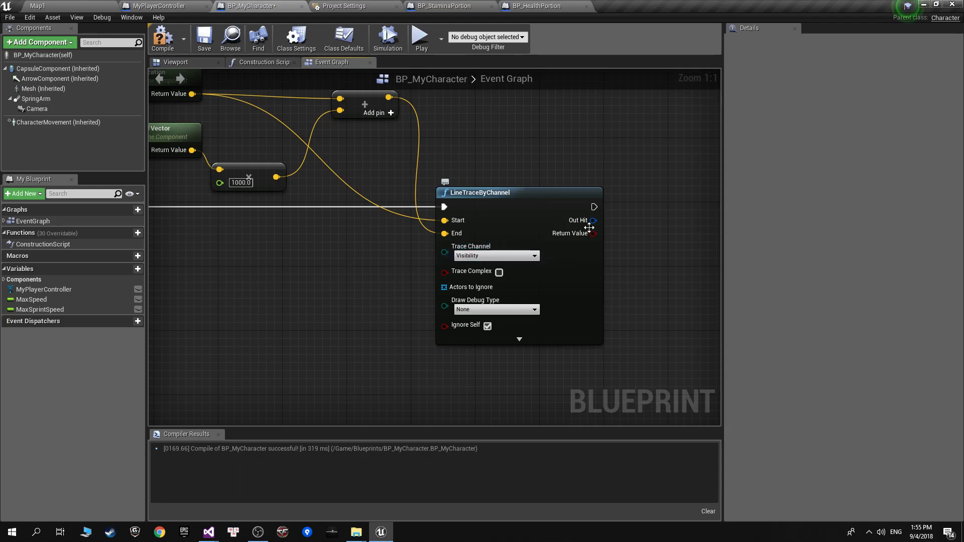
{"action": "left_click_drag", "start_coordinate": [593, 221], "coordinate": [623, 233]}
{"action": "left_click", "coordinate": [606, 239]}
{"action": "left_click", "coordinate": [467, 257]}
{"action": "left_click", "coordinate": [383, 256]}
{"action": "right_click_drag", "start_coordinate": [388, 253], "coordinate": [374, 279]}
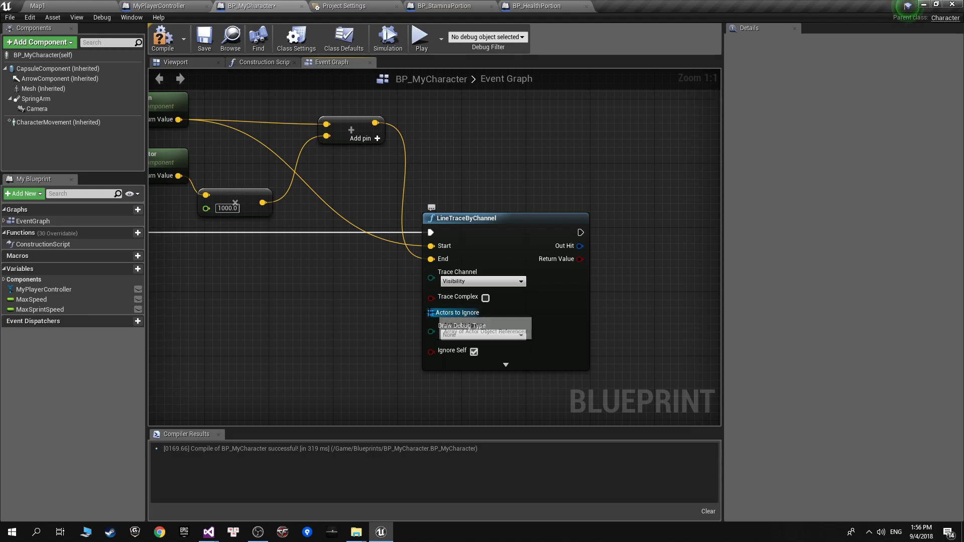
Inspect the line trace's Actors to Ignore and debug drawing options without changing them.
{"action": "left_click_drag", "start_coordinate": [448, 318], "coordinate": [375, 314]}
{"action": "left_click", "coordinate": [271, 271]}
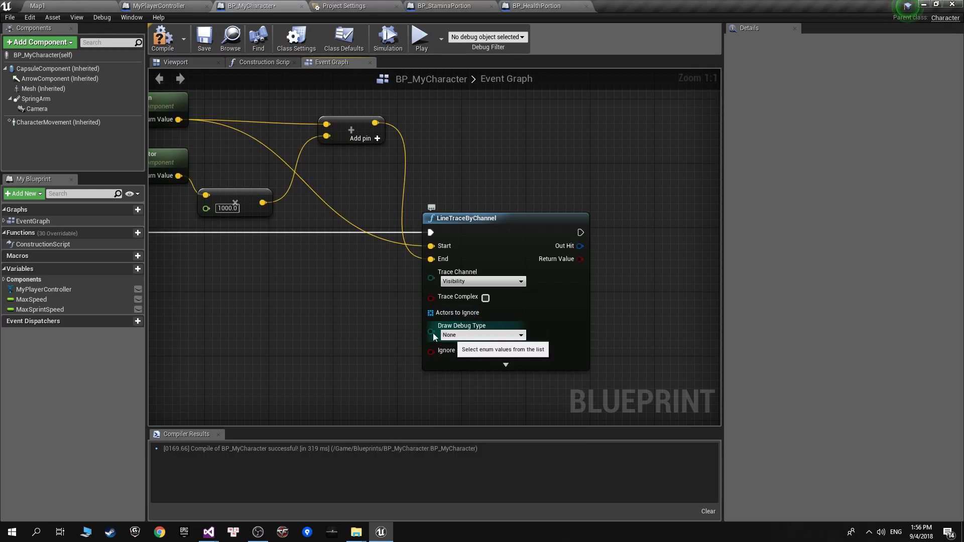
{"action": "right_click_drag", "start_coordinate": [433, 333], "coordinate": [426, 283]}
{"action": "left_click", "coordinate": [459, 285]}
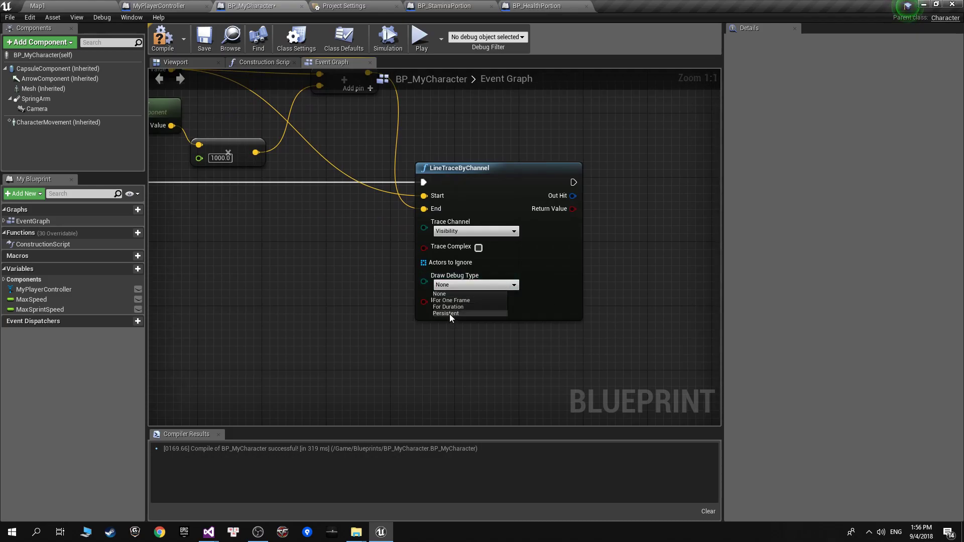
{"action": "key", "text": "Escape"}
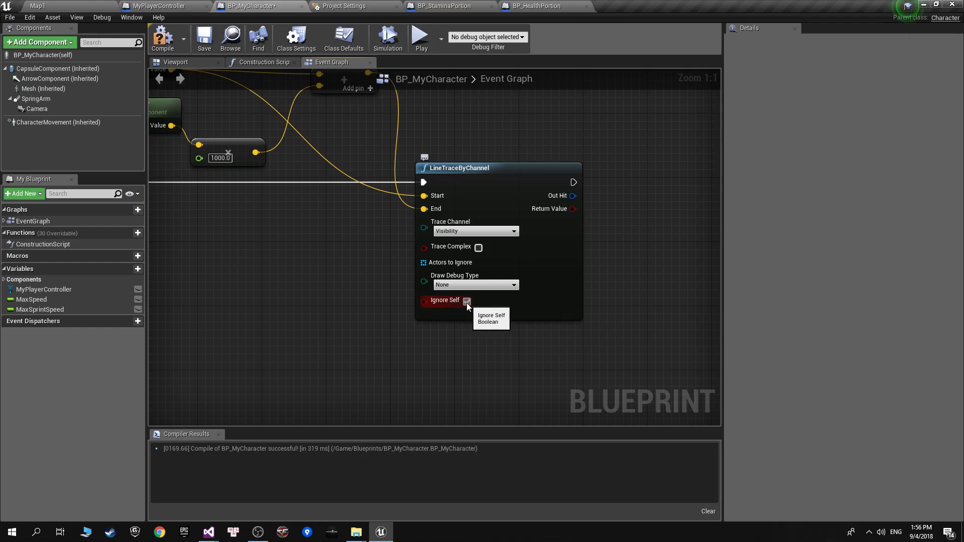
{"action": "right_click_drag", "start_coordinate": [411, 278], "coordinate": [426, 313]}
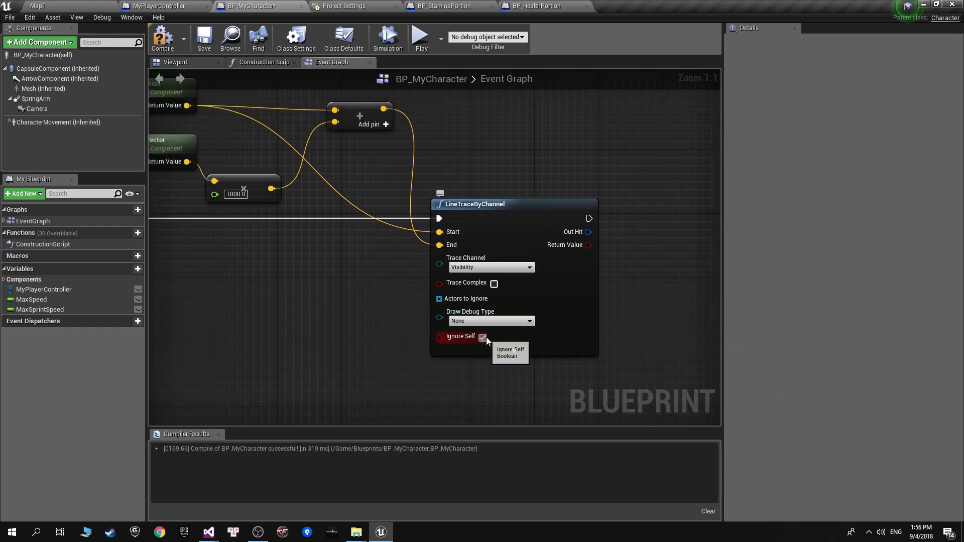
Set the LineTraceByChannel Draw Debug Type to For Duration.
{"action": "left_click", "coordinate": [513, 351]}
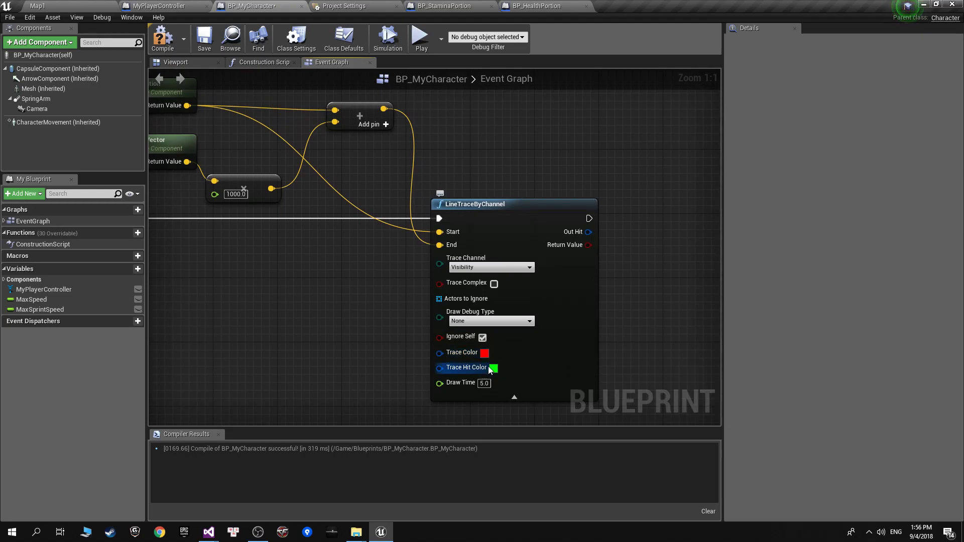
{"action": "left_click", "coordinate": [515, 397]}
{"action": "left_click", "coordinate": [491, 321]}
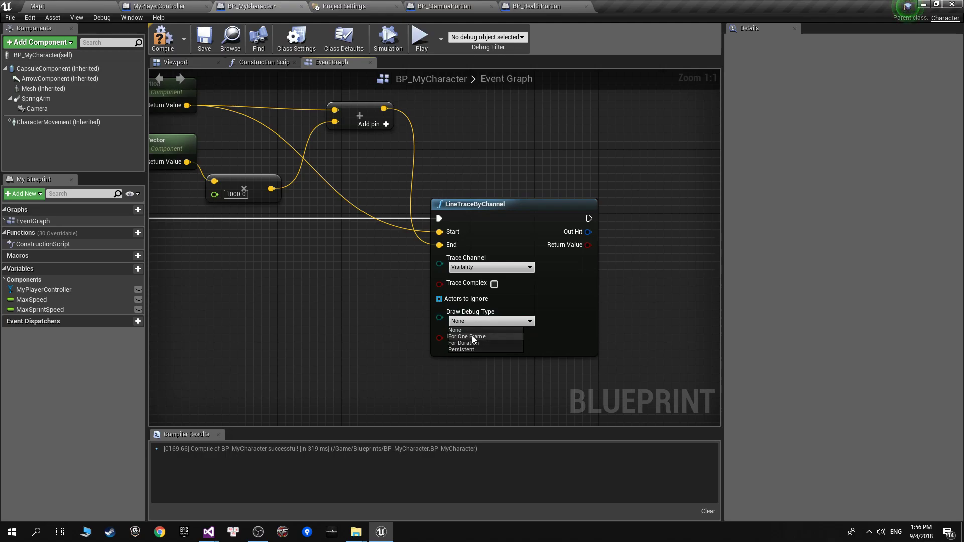
{"action": "left_click", "coordinate": [475, 342]}
{"action": "left_click", "coordinate": [515, 351]}
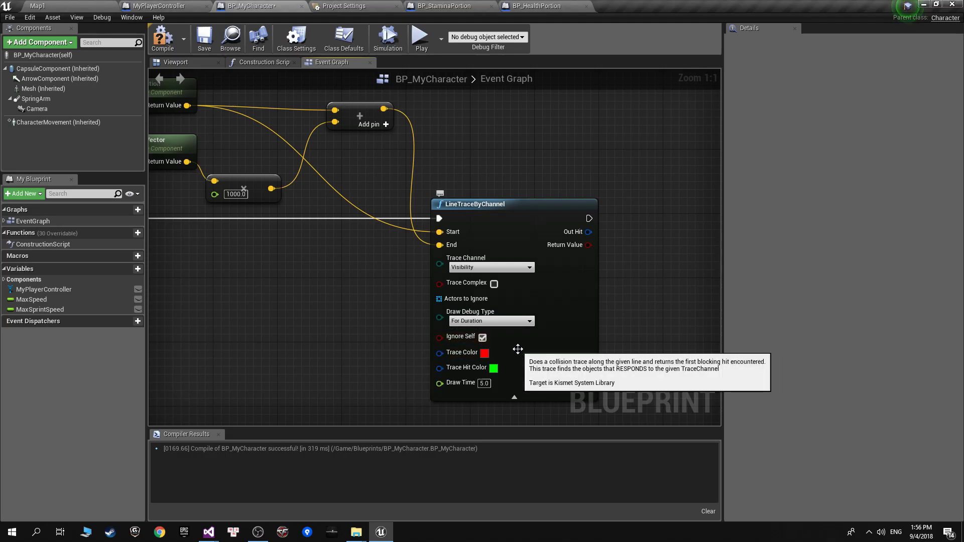
{"action": "left_click", "coordinate": [517, 394]}
{"action": "right_click_drag", "start_coordinate": [585, 308], "coordinate": [494, 341]}
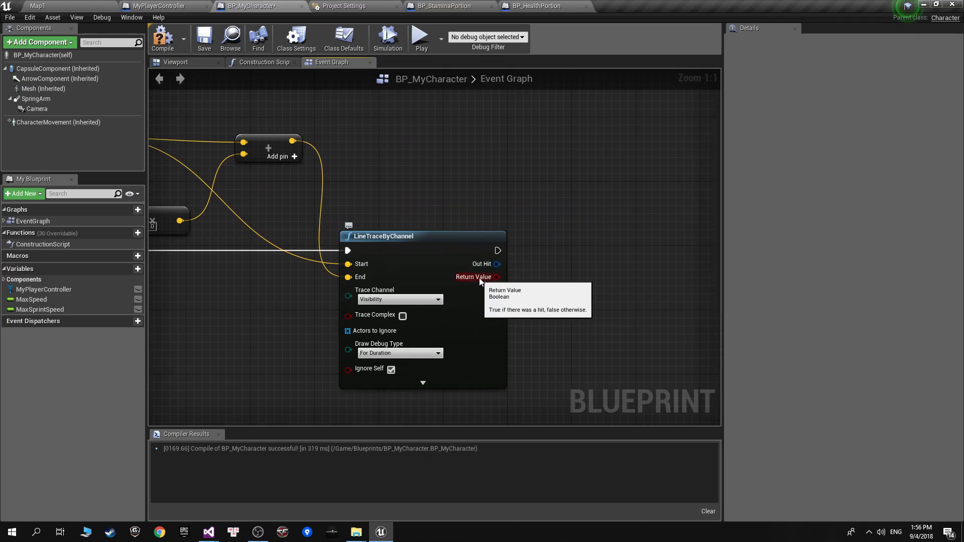
{"action": "mouse_move", "coordinate": [496, 277]}
{"action": "left_mouse_down"}
{"action": "mouse_move", "coordinate": [547, 265]}
{"action": "mouse_move", "coordinate": [547, 306]}
{"action": "left_mouse_up"}
Add a Break Hit Result node fed by the trace's Out Hit.
{"action": "left_click", "coordinate": [502, 284]}
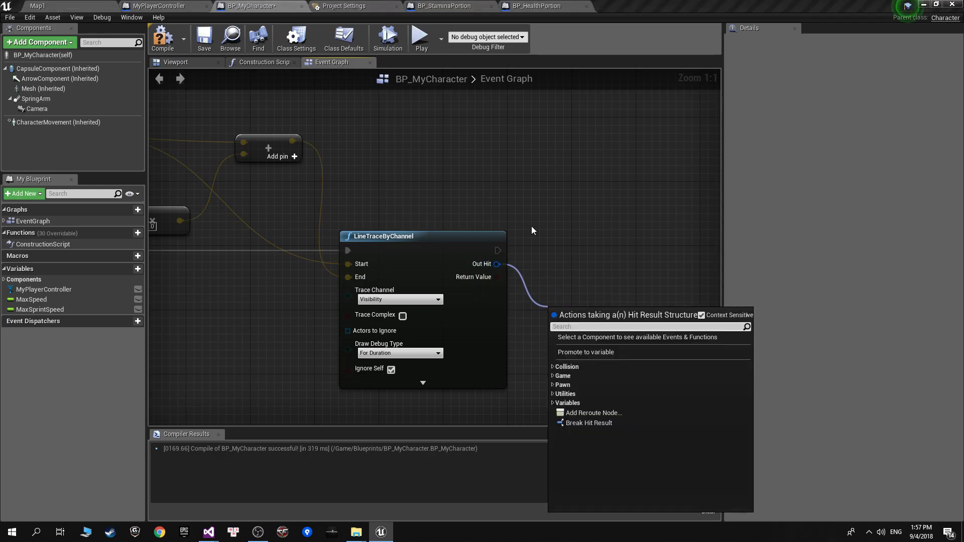
{"action": "left_click", "coordinate": [527, 263]}
{"action": "right_click_drag", "start_coordinate": [528, 270], "coordinate": [510, 298]}
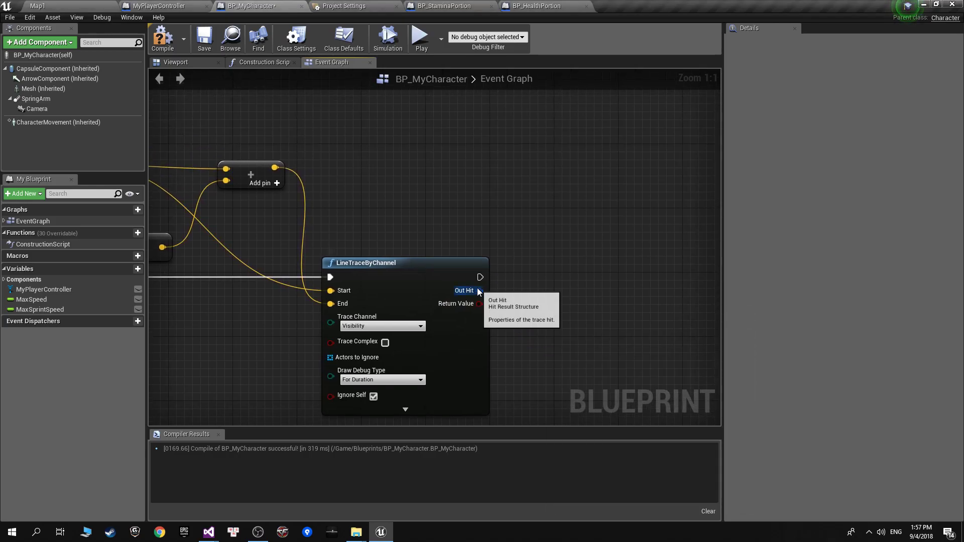
{"action": "left_click_drag", "start_coordinate": [479, 290], "coordinate": [548, 317]}
{"action": "left_click", "coordinate": [586, 227]}
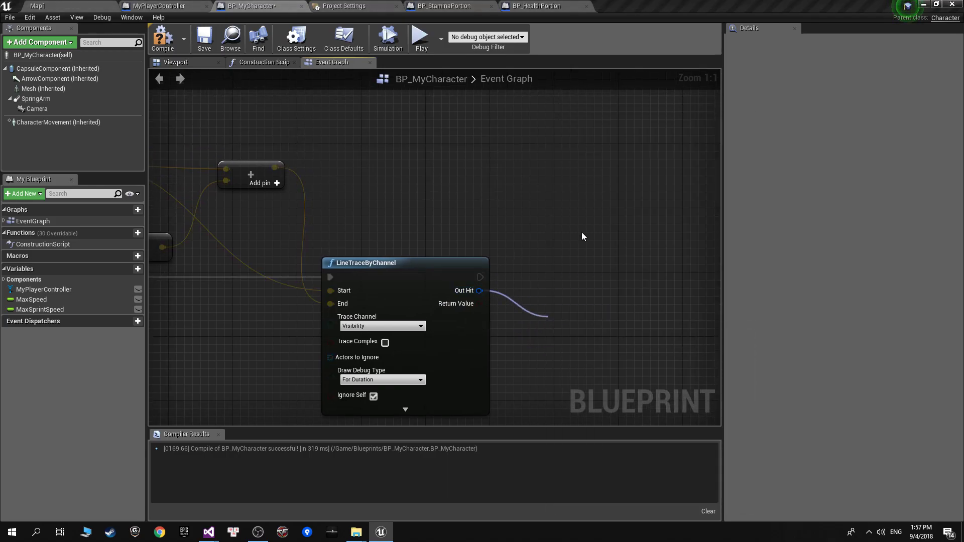
{"action": "right_click_drag", "start_coordinate": [560, 339], "coordinate": [448, 168]}
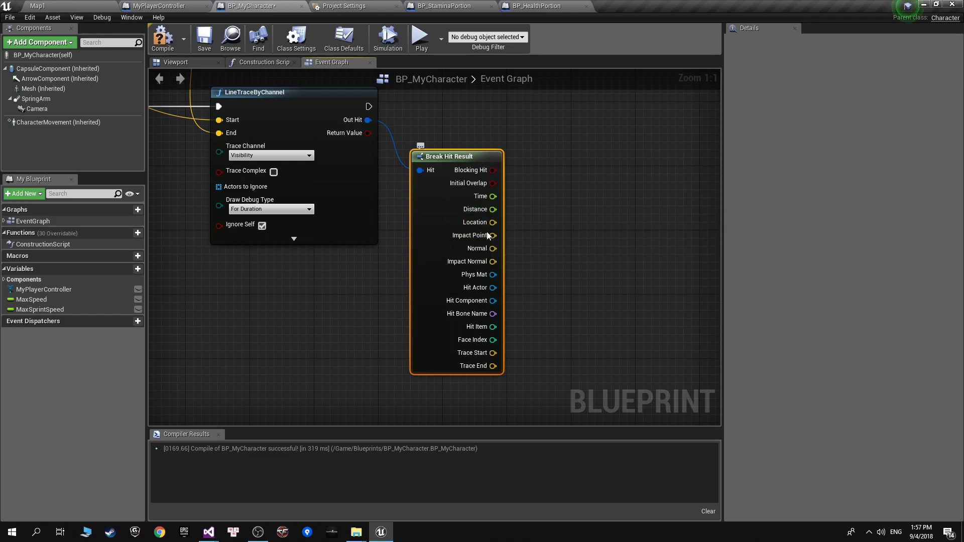
{"action": "right_click_drag", "start_coordinate": [535, 266], "coordinate": [513, 317]}
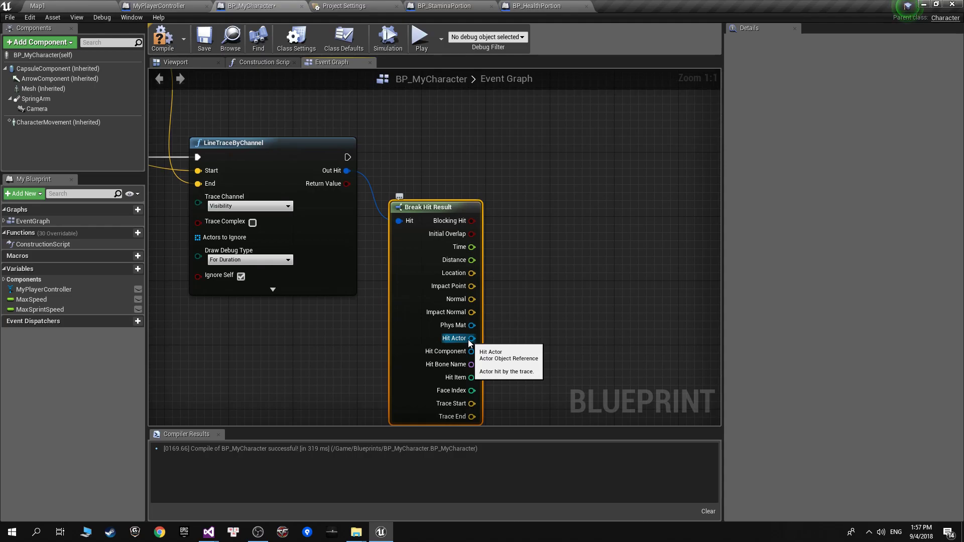
Cast Hit Actor to BP_StaminaPortion, running the cast right after the line trace.
{"action": "mouse_move", "coordinate": [471, 339]}
{"action": "left_mouse_down"}
{"action": "mouse_move", "coordinate": [568, 149]}
{"action": "mouse_move", "coordinate": [465, 343]}
{"action": "mouse_move", "coordinate": [543, 136]}
{"action": "left_mouse_up"}
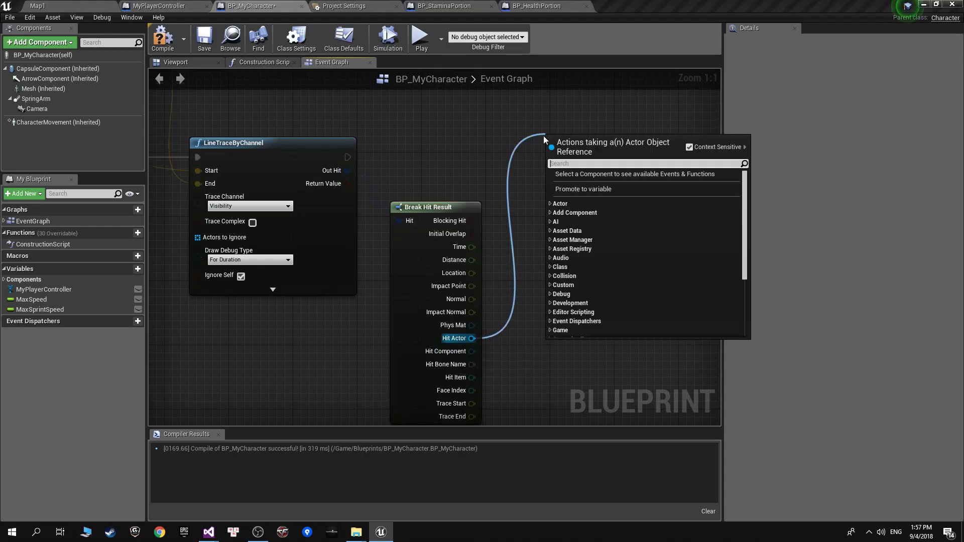
{"action": "left_click", "coordinate": [494, 240]}
{"action": "left_click_drag", "start_coordinate": [461, 342], "coordinate": [541, 166]}
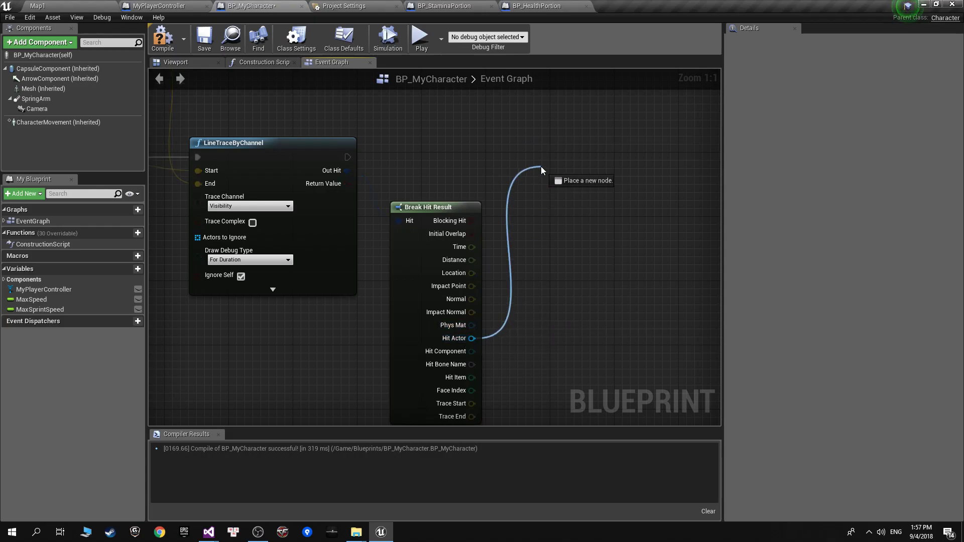
{"action": "type", "text": "cas"}
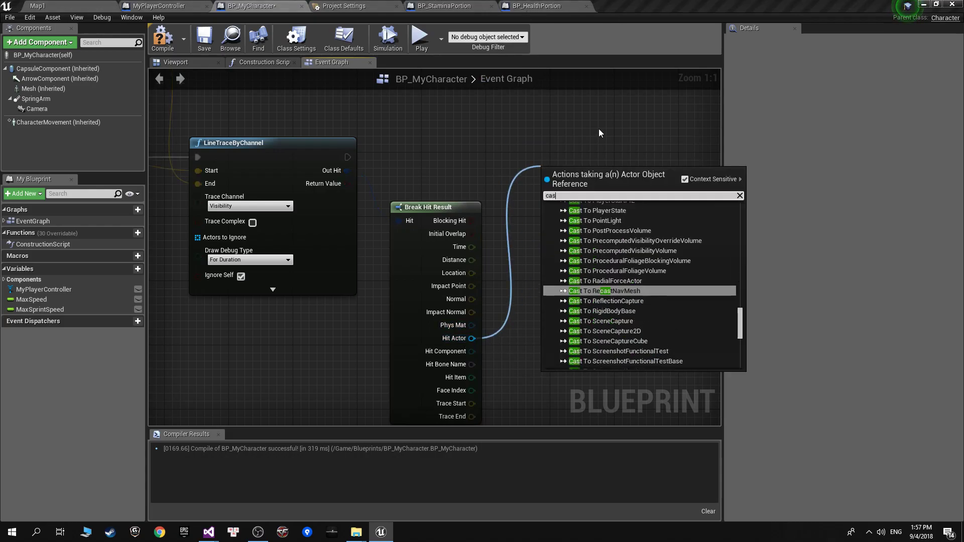
{"action": "type", "text": "t to "}
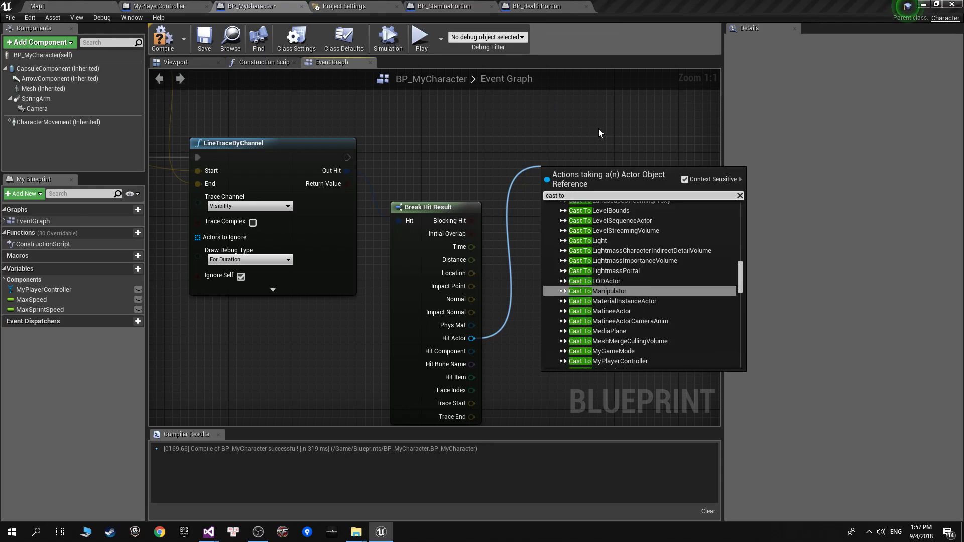
{"action": "type", "text": "stam"}
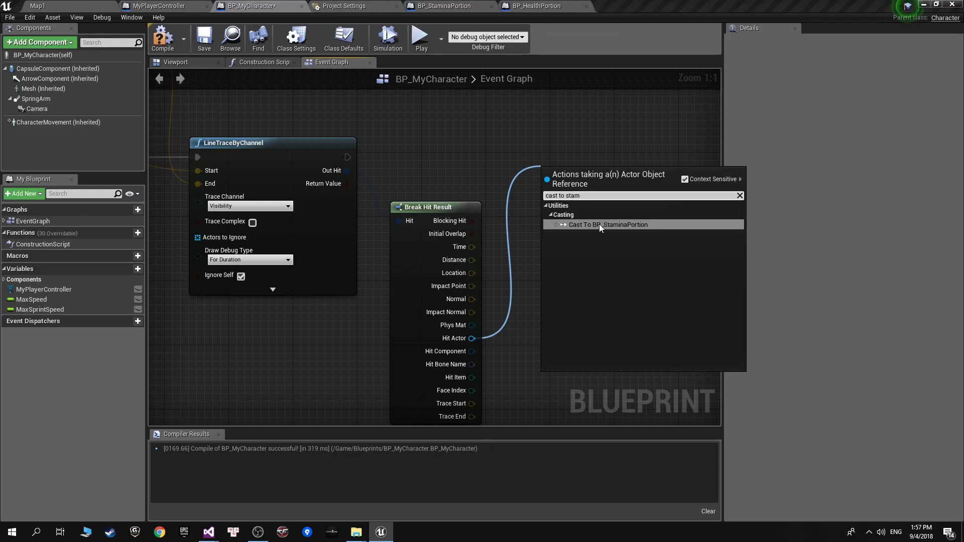
{"action": "left_click", "coordinate": [600, 226]}
{"action": "mouse_move", "coordinate": [351, 159]}
{"action": "left_mouse_down"}
{"action": "mouse_move", "coordinate": [551, 190]}
{"action": "mouse_move", "coordinate": [554, 158]}
{"action": "left_mouse_up"}
{"action": "right_click_drag", "start_coordinate": [611, 193], "coordinate": [460, 207]}
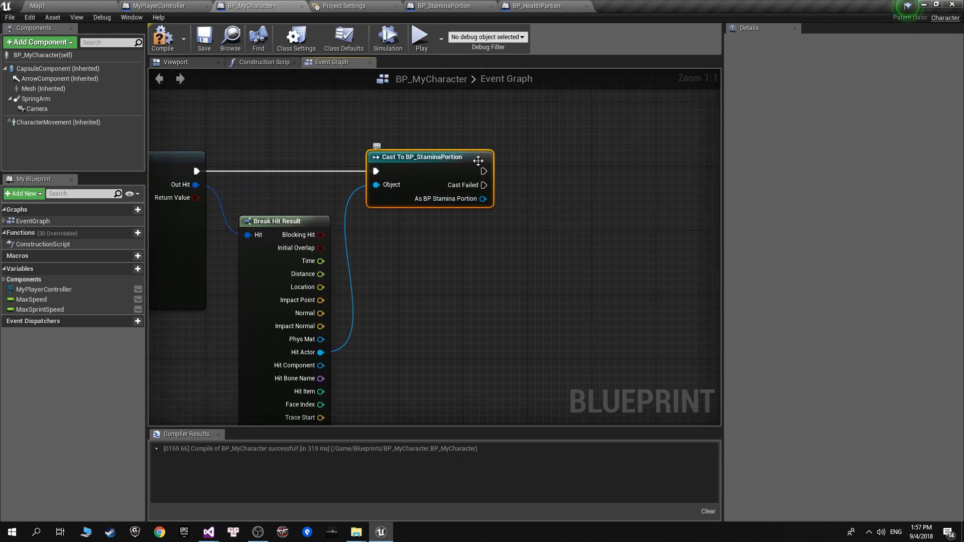
Call Increase Stamina on the As BP Stamina Portion cast result.
{"action": "left_click_drag", "start_coordinate": [483, 199], "coordinate": [520, 242]}
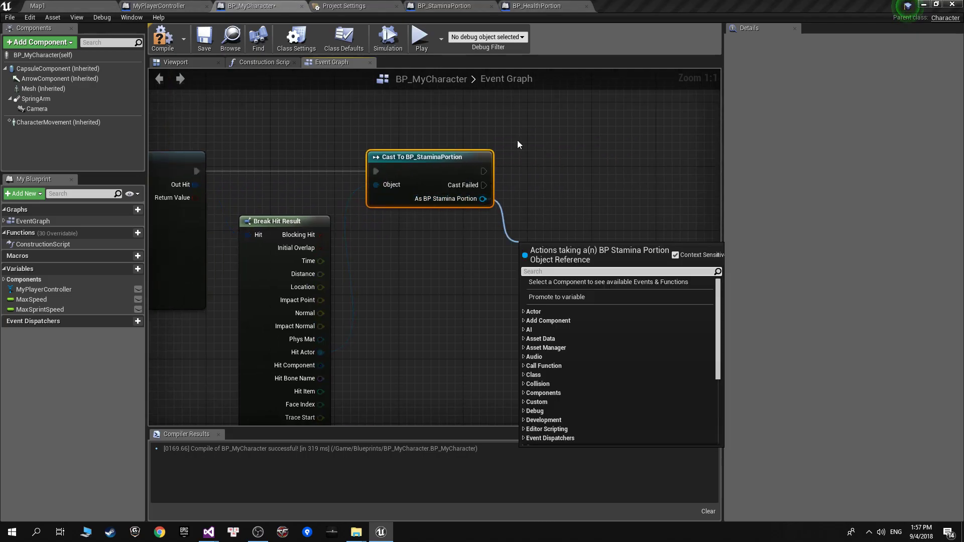
{"action": "left_click", "coordinate": [450, 6]}
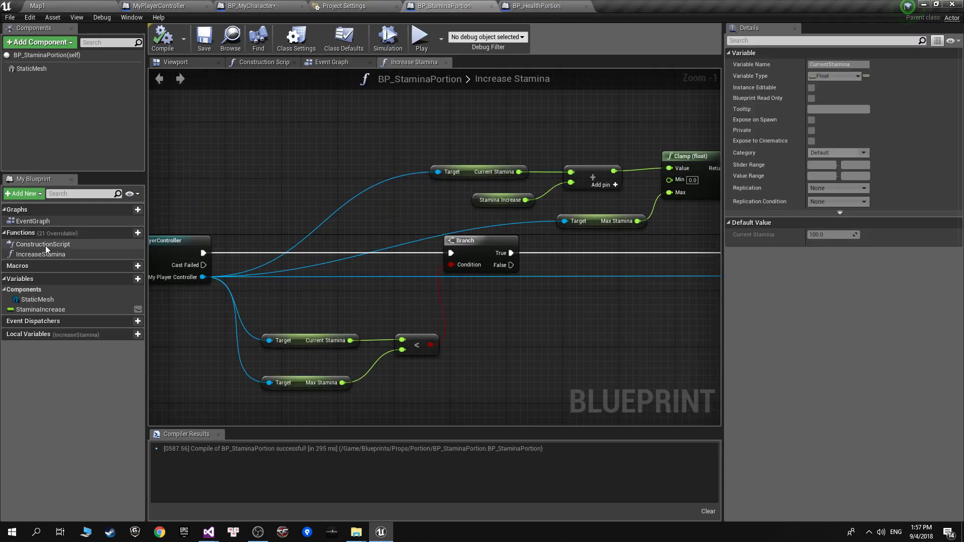
{"action": "left_click", "coordinate": [344, 6]}
{"action": "left_click", "coordinate": [266, 5]}
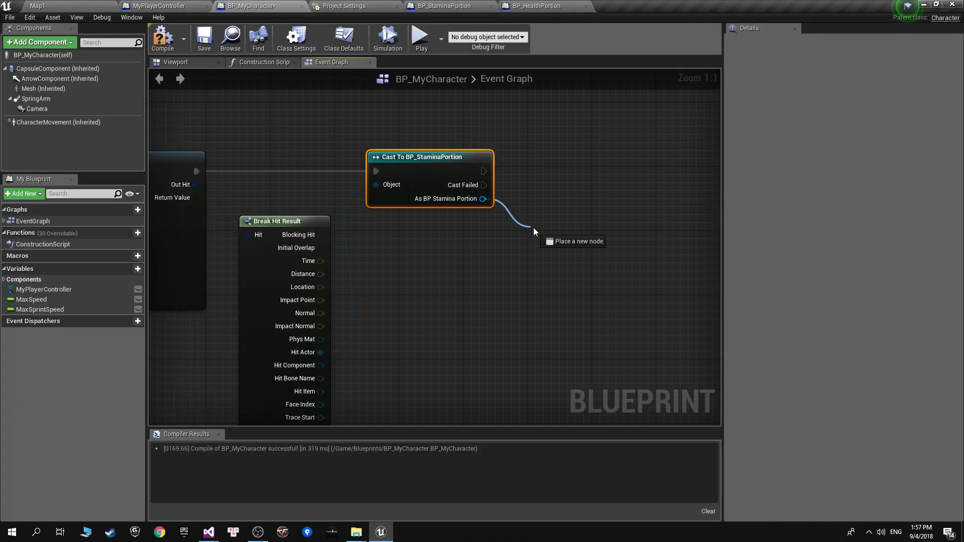
{"action": "mouse_move", "coordinate": [483, 199]}
{"action": "left_mouse_down"}
{"action": "mouse_move", "coordinate": [534, 227]}
{"action": "mouse_move", "coordinate": [602, 162]}
{"action": "mouse_move", "coordinate": [631, 155]}
{"action": "left_mouse_up"}
{"action": "type", "text": "increase"}
{"action": "key", "text": "Return"}
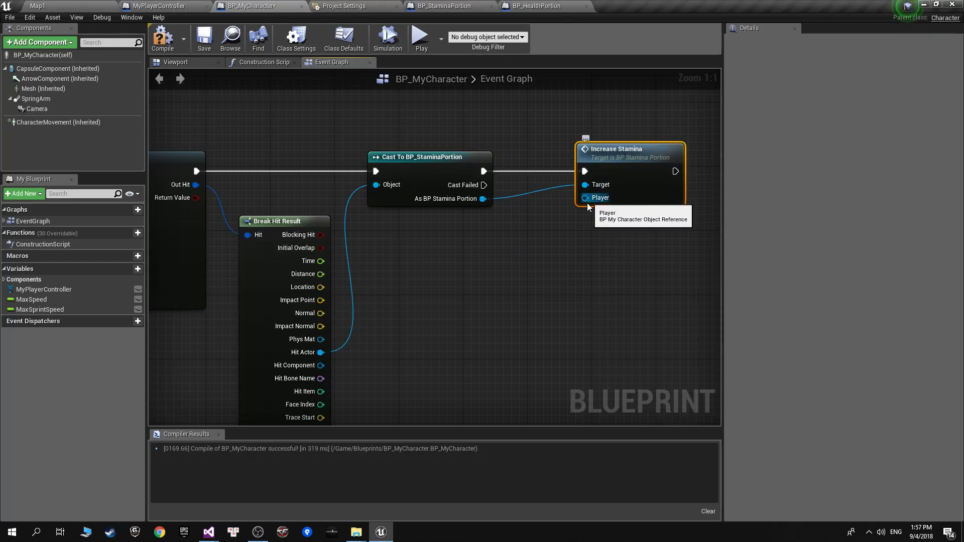
Feed a Self reference into Increase Stamina's Player input.
{"action": "left_click_drag", "start_coordinate": [585, 198], "coordinate": [587, 206]}
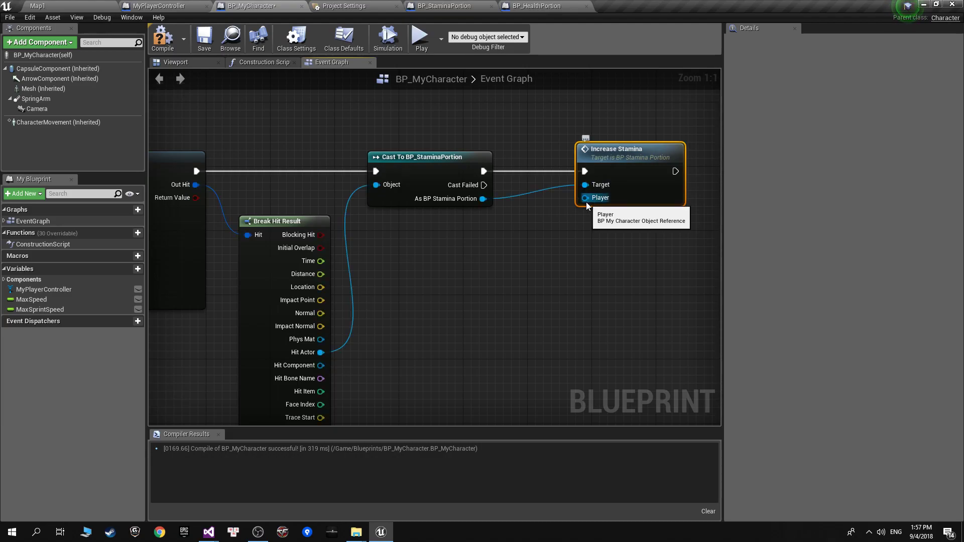
{"action": "right_click_drag", "start_coordinate": [587, 206], "coordinate": [531, 251]}
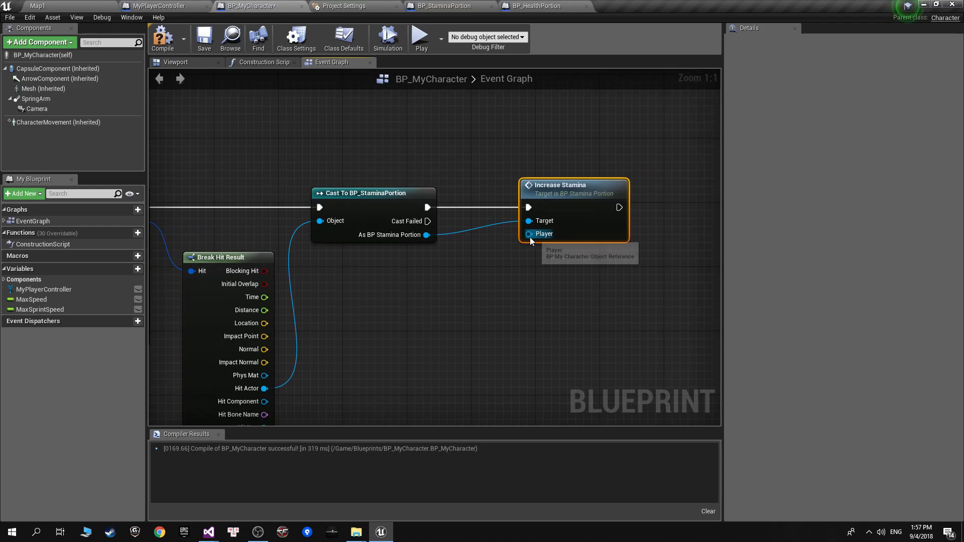
{"action": "left_click_drag", "start_coordinate": [565, 196], "coordinate": [558, 188]}
{"action": "right_click", "coordinate": [403, 136]}
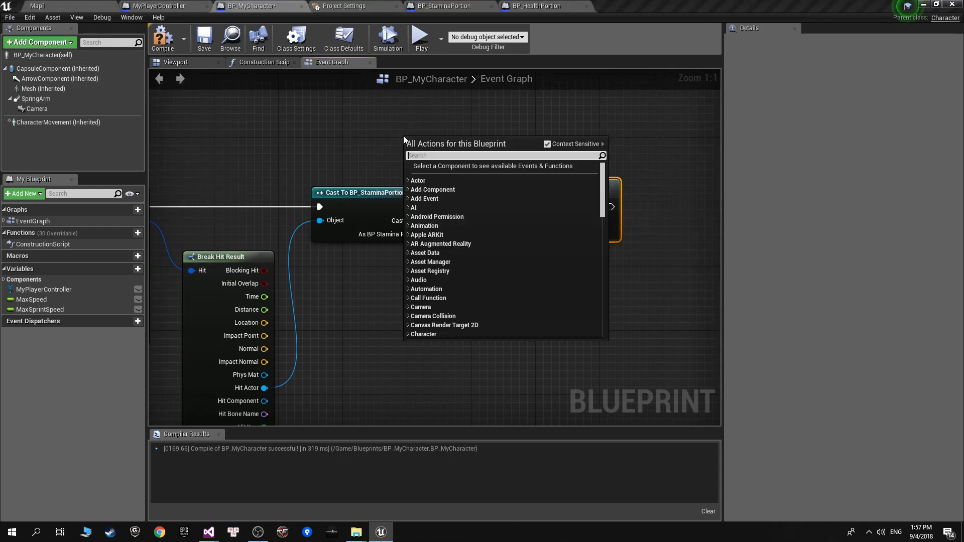
{"action": "type", "text": "ge"}
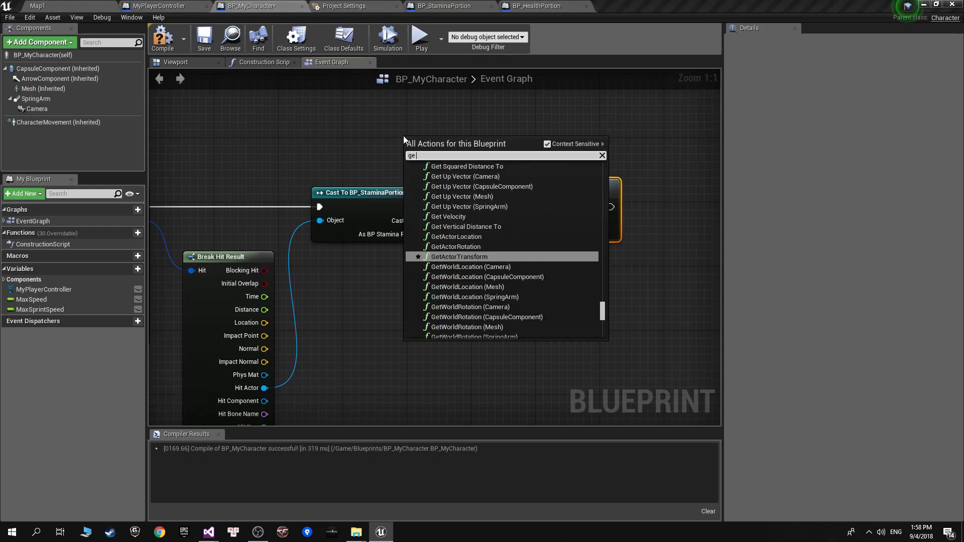
{"action": "type", "text": "t refere"}
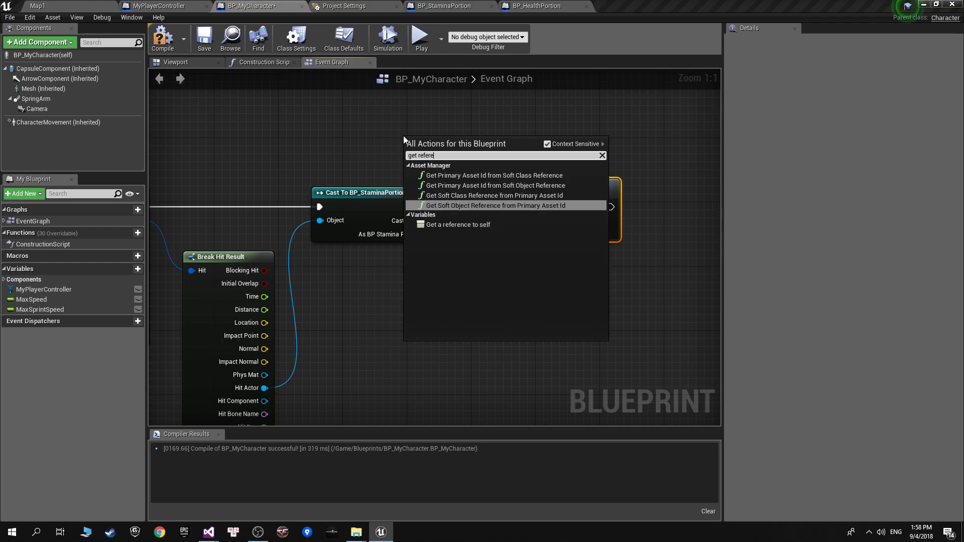
{"action": "left_click", "coordinate": [444, 224]}
{"action": "left_click_drag", "start_coordinate": [463, 147], "coordinate": [520, 233]}
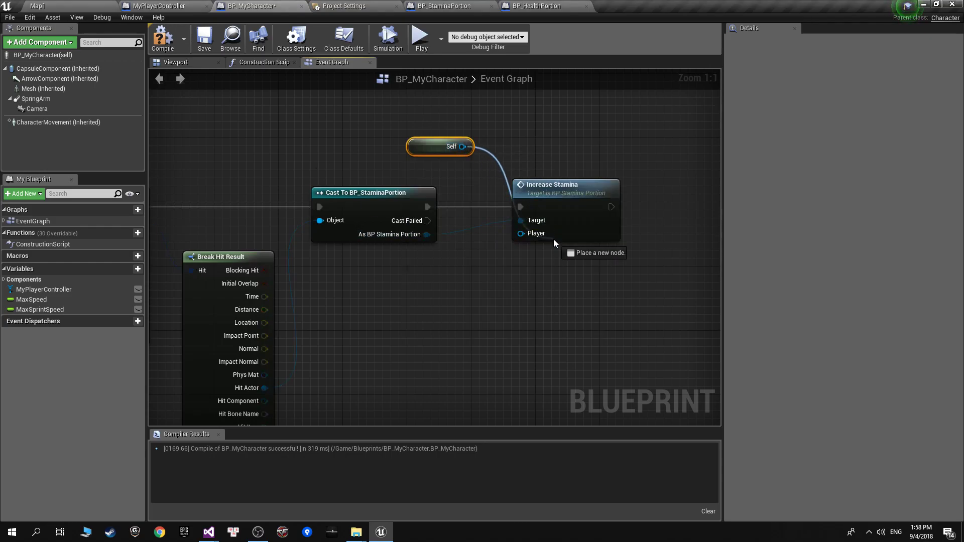
{"action": "left_click_drag", "start_coordinate": [427, 152], "coordinate": [481, 266]}
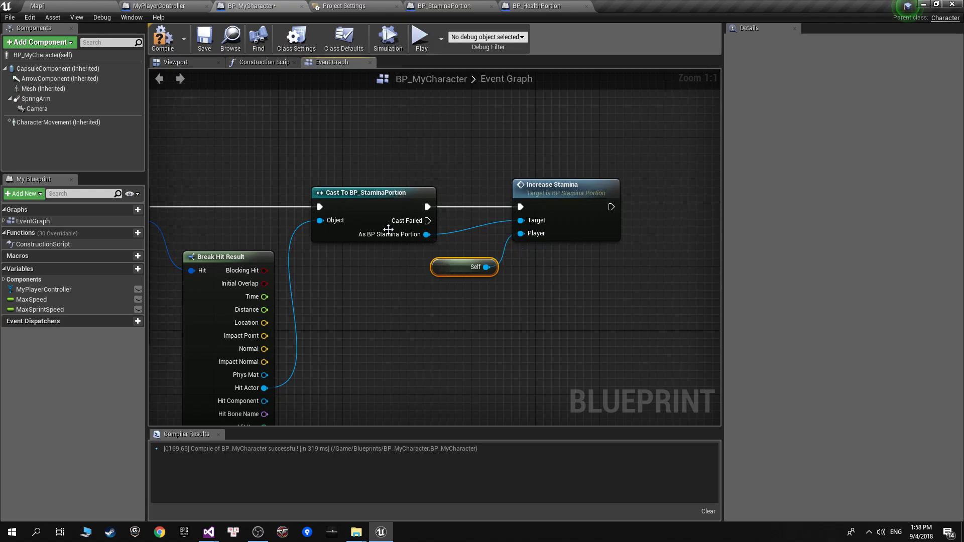
Compile BP_MyCharacter and view the whole line trace chain.
{"action": "left_click", "coordinate": [162, 37]}
{"action": "scroll", "coordinate": [258, 234], "scroll_direction": "down", "scroll_amount": 4}
{"action": "right_click_drag", "start_coordinate": [164, 237], "coordinate": [498, 233]}
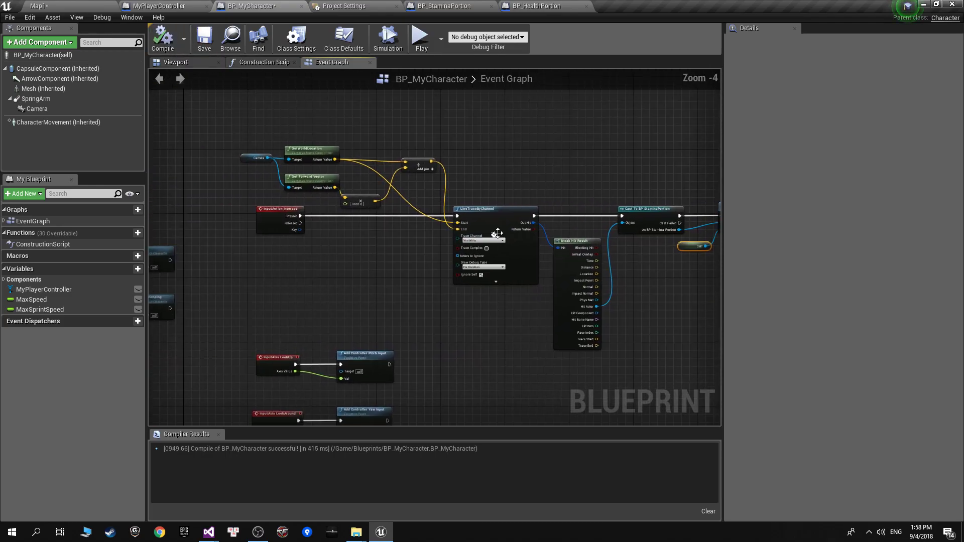
{"action": "key", "text": "ctrl+shift+s"}
{"action": "scroll", "coordinate": [567, 279], "scroll_direction": "up", "scroll_amount": 4}
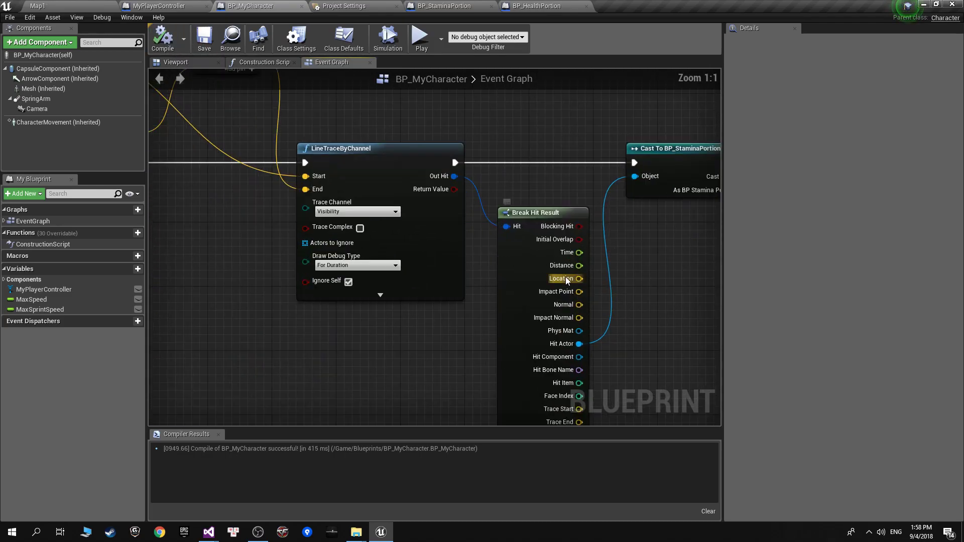
{"action": "left_click", "coordinate": [38, 5]}
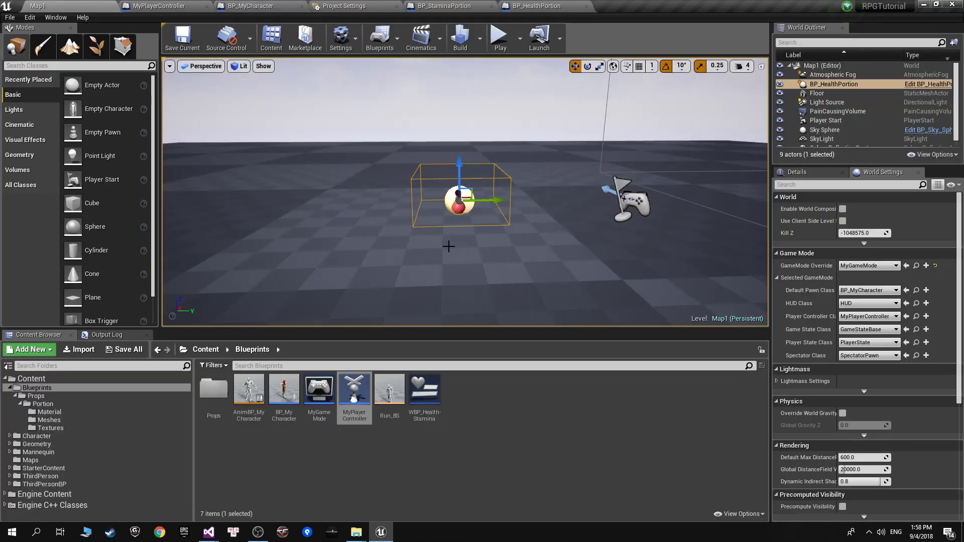
{"action": "right_click_drag", "start_coordinate": [449, 246], "coordinate": [381, 236]}
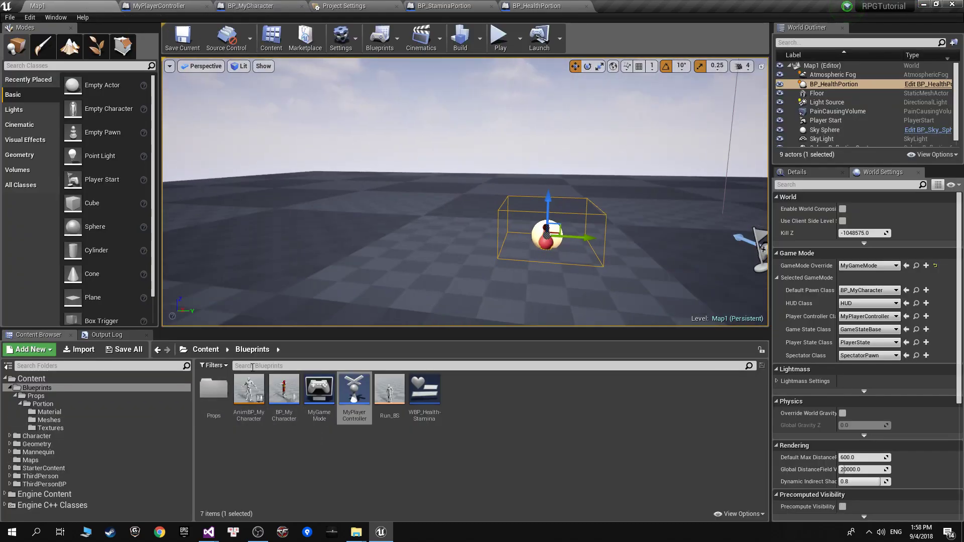
{"action": "double_click", "coordinate": [213, 389]}
{"action": "double_click", "coordinate": [213, 390]}
{"action": "mouse_move", "coordinate": [354, 389]}
{"action": "left_mouse_down"}
{"action": "mouse_move", "coordinate": [359, 260]}
{"action": "mouse_move", "coordinate": [334, 241]}
{"action": "left_mouse_up"}
{"action": "left_click", "coordinate": [500, 38]}
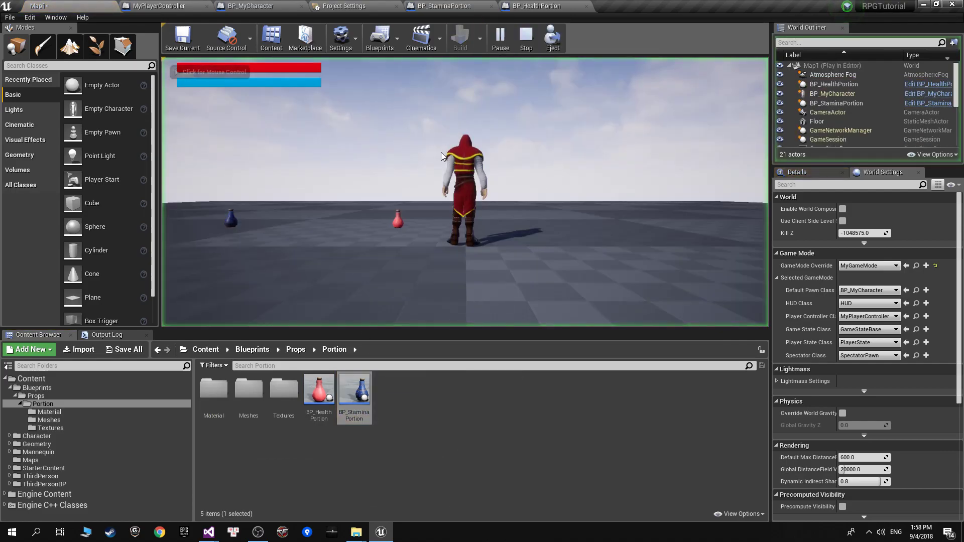
{"action": "left_click", "coordinate": [441, 156]}
{"action": "key", "text": "w"}
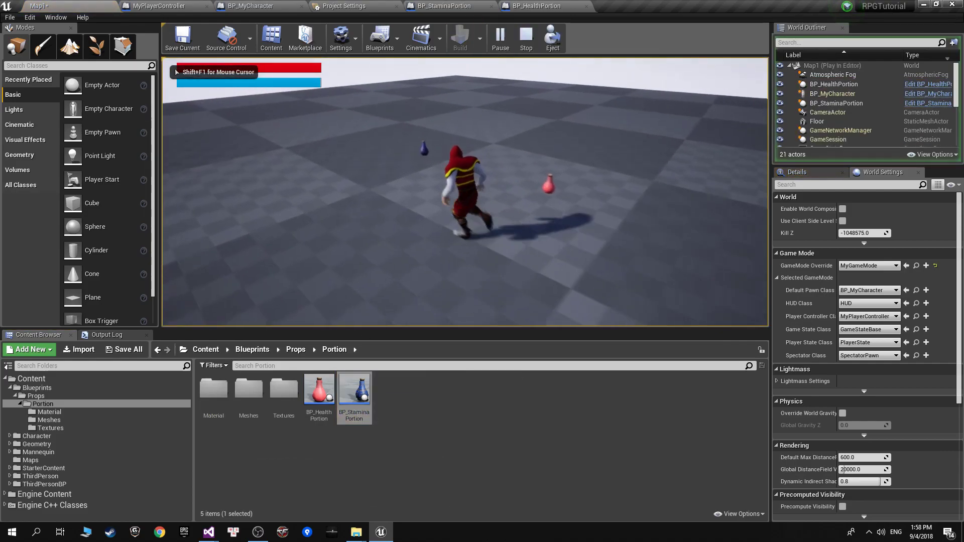
{"action": "key", "text": "w"}
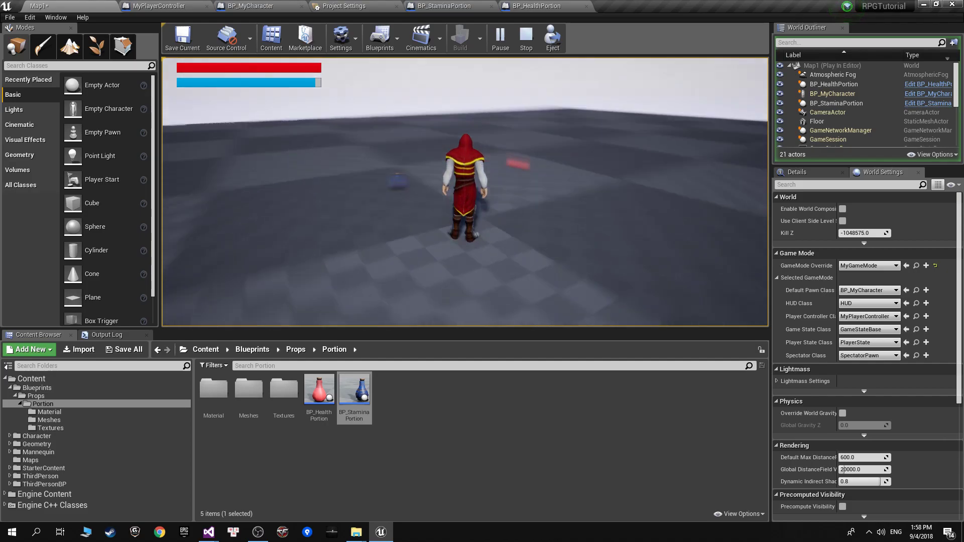
{"action": "key", "text": "w"}
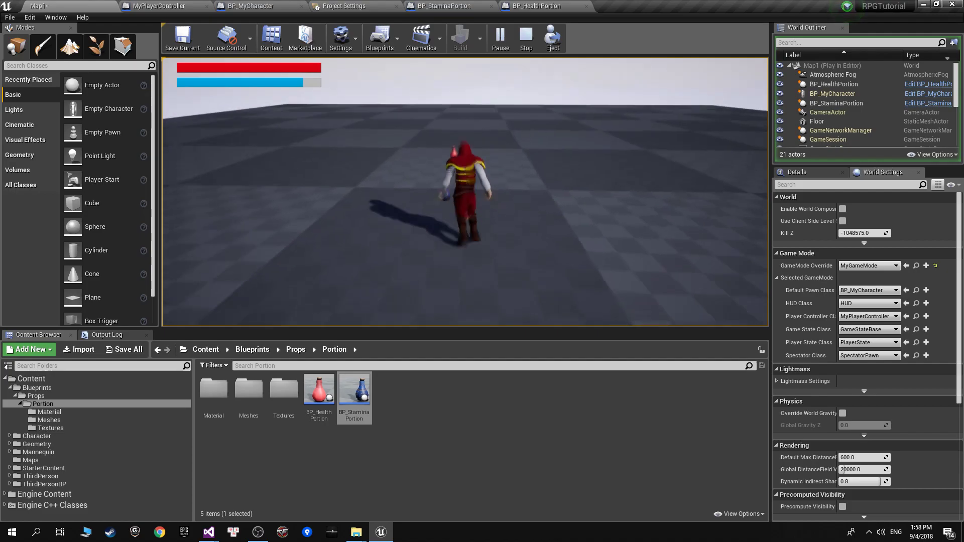
{"action": "key", "text": "w"}
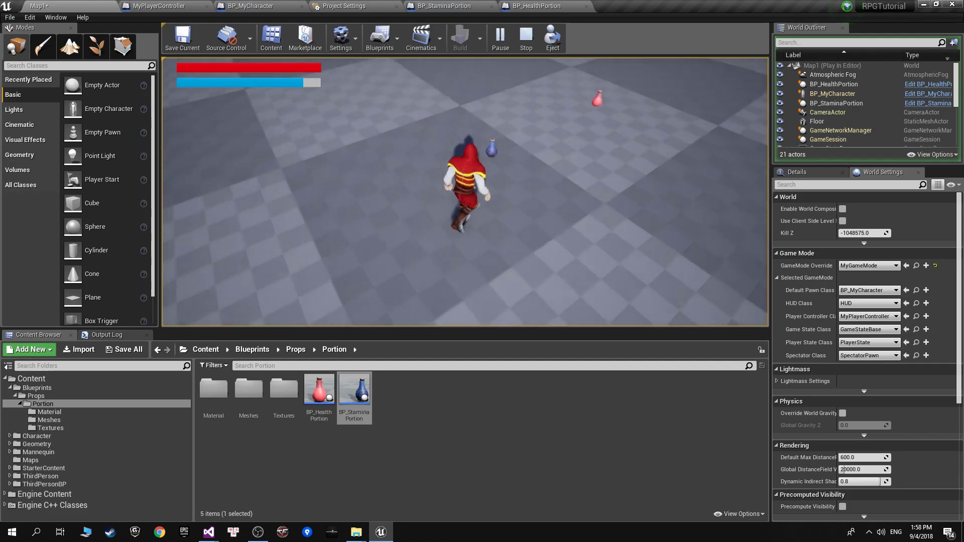
{"action": "key", "text": "w"}
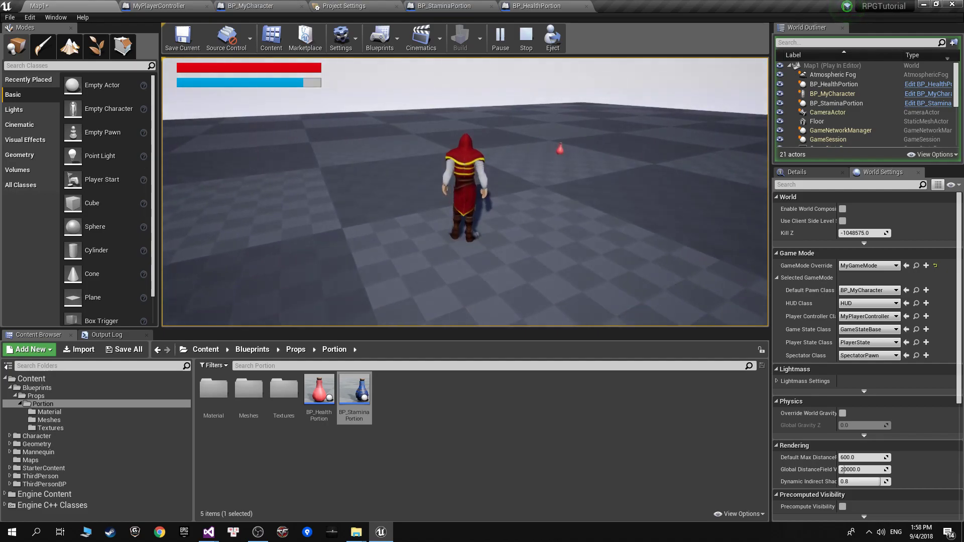
{"action": "key", "text": "w"}
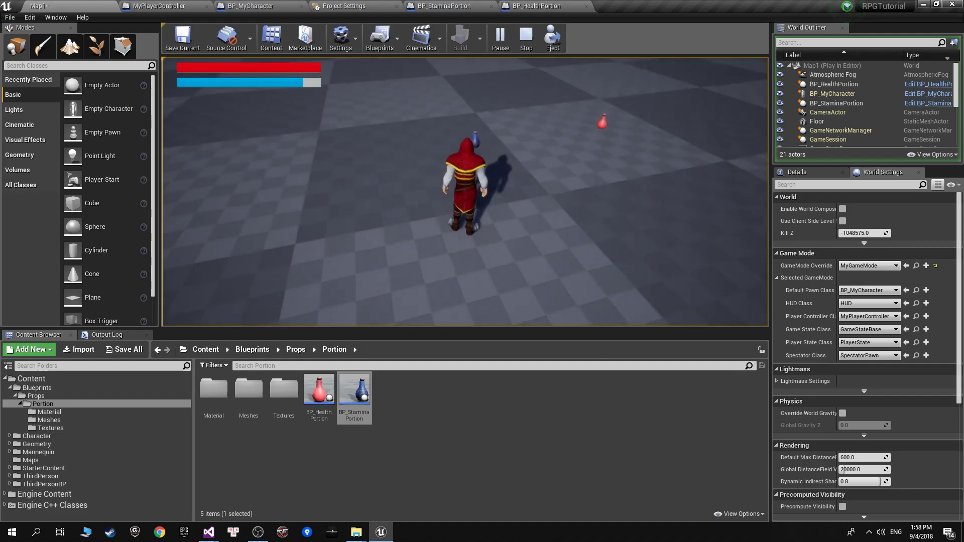
{"action": "key", "text": "w"}
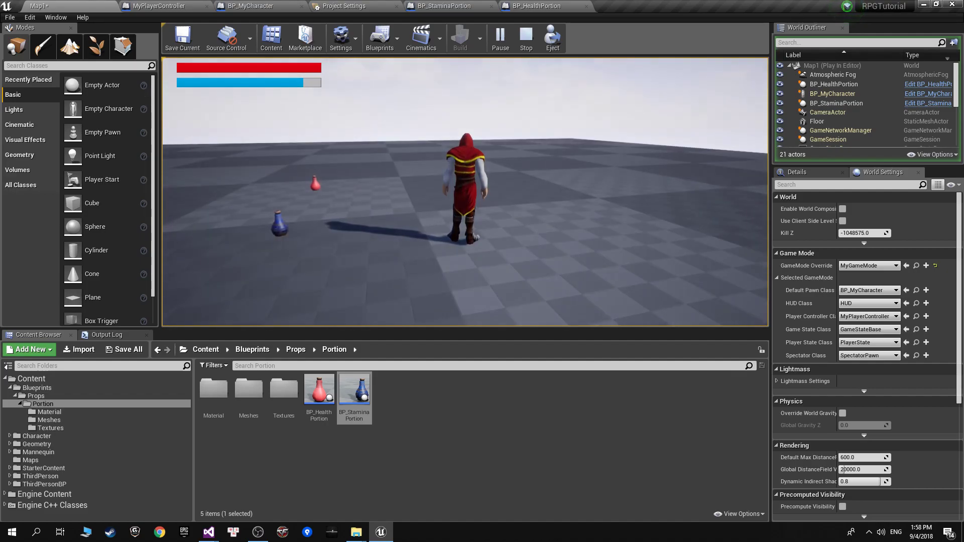
{"action": "key", "text": "Escape"}
In BP_MyCharacter's Event Graph, change the trace length multiplier to 5000.
{"action": "left_click", "coordinate": [444, 6]}
{"action": "left_click", "coordinate": [344, 6]}
{"action": "left_click", "coordinate": [269, 5]}
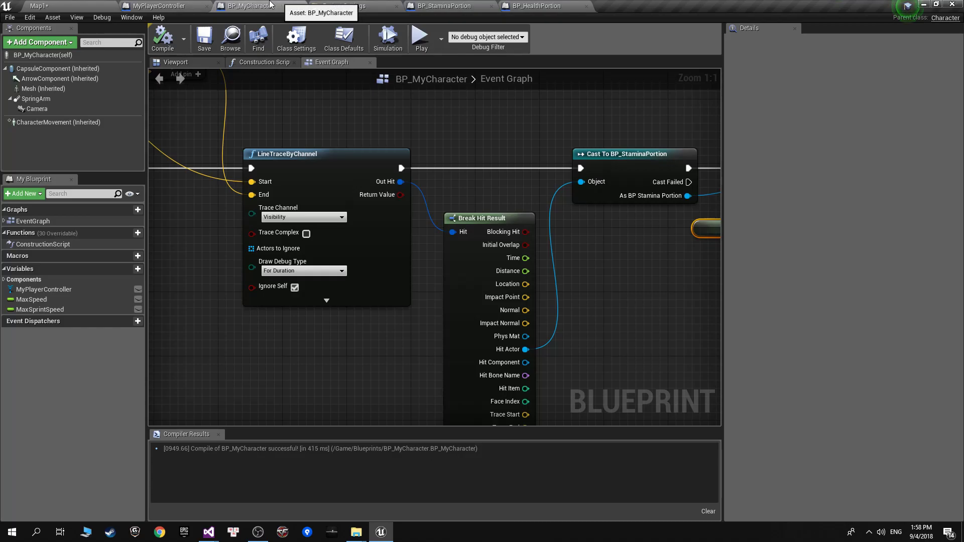
{"action": "right_click_drag", "start_coordinate": [424, 198], "coordinate": [843, 317]}
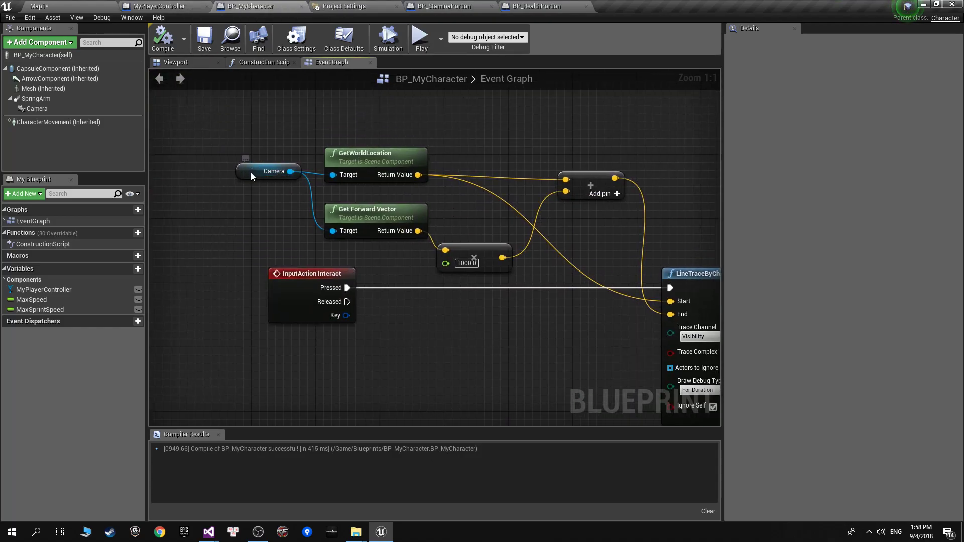
{"action": "left_click", "coordinate": [251, 173]}
{"action": "right_click_drag", "start_coordinate": [521, 249], "coordinate": [411, 206]}
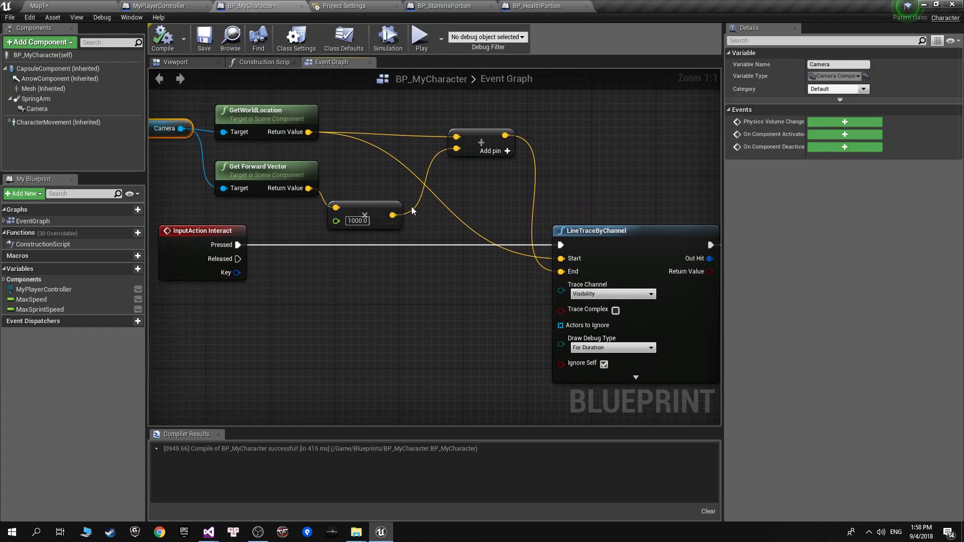
{"action": "left_click", "coordinate": [593, 296]}
{"action": "right_click_drag", "start_coordinate": [446, 300], "coordinate": [516, 311]}
{"action": "left_click", "coordinate": [425, 232]}
{"action": "type", "text": "5000"}
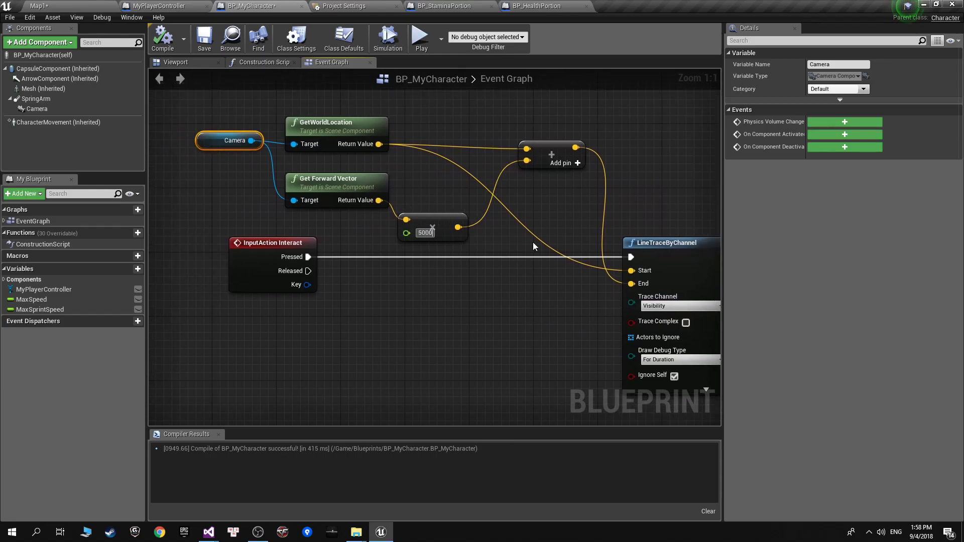
Set LineTraceByChannel's Draw Debug Type to Persistent and save the blueprint and level.
{"action": "right_click_drag", "start_coordinate": [534, 246], "coordinate": [424, 288]}
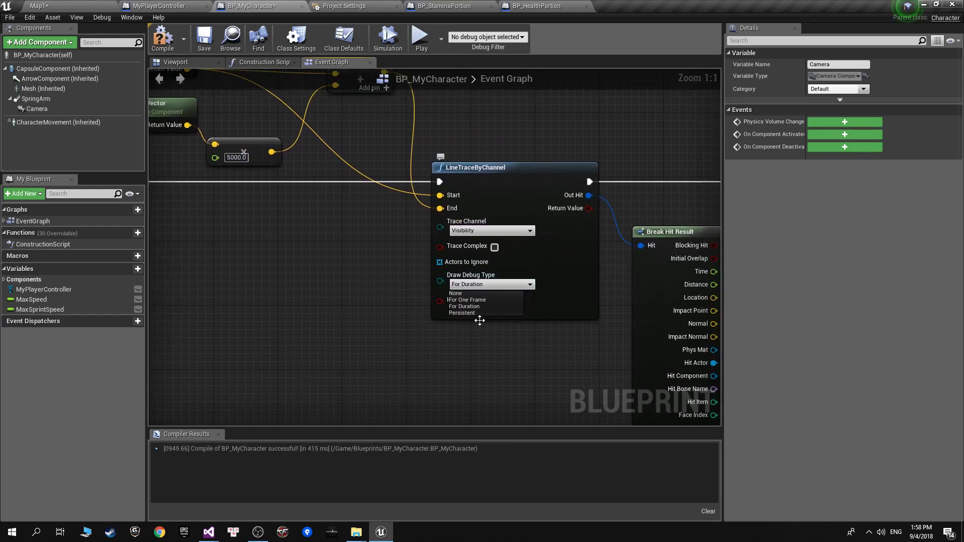
{"action": "left_click", "coordinate": [481, 313]}
{"action": "left_click", "coordinate": [504, 315]}
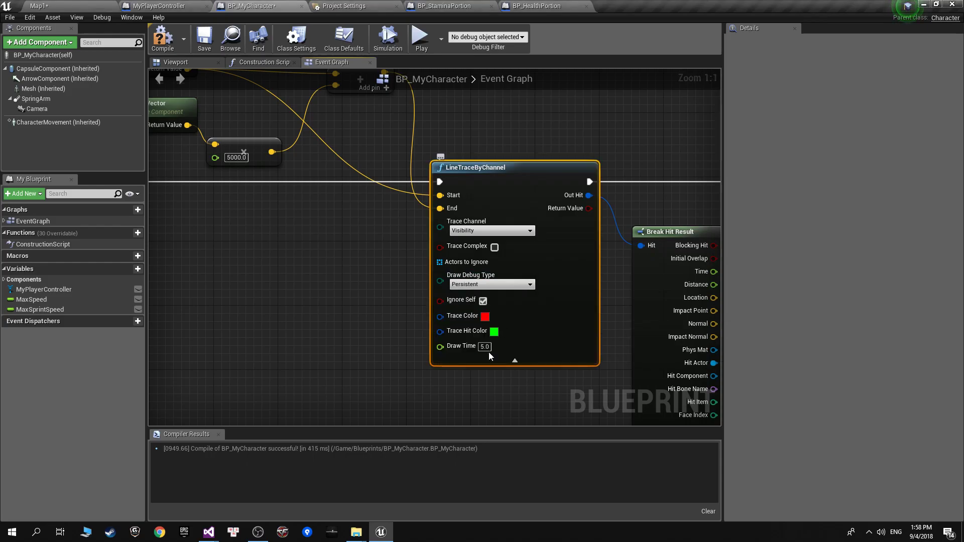
{"action": "left_click", "coordinate": [515, 361]}
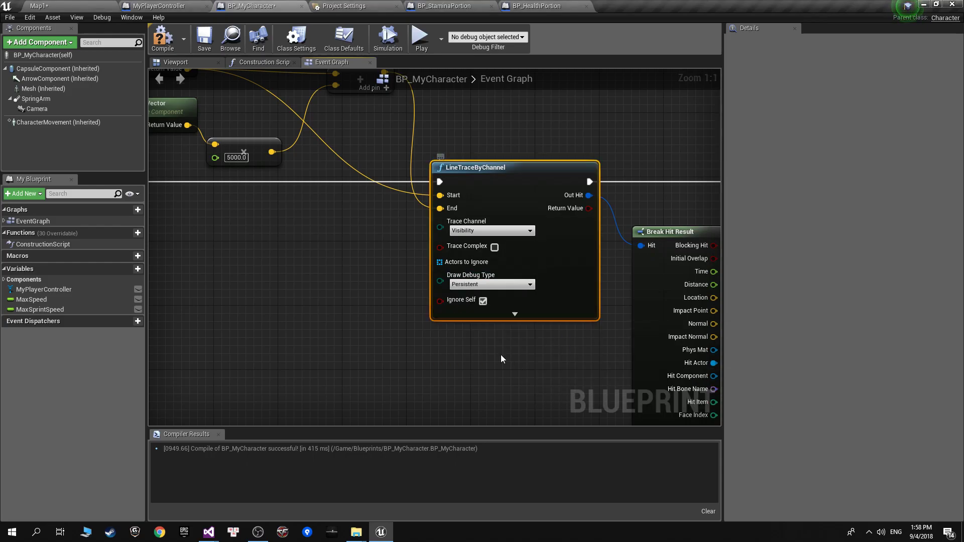
{"action": "right_click_drag", "start_coordinate": [435, 233], "coordinate": [236, 282]}
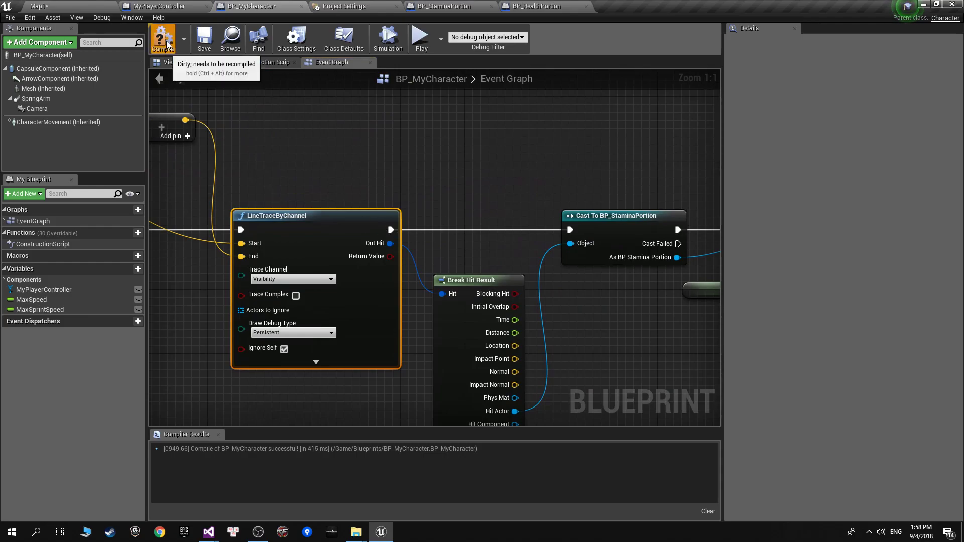
{"action": "key", "text": "ctrl+shift+s"}
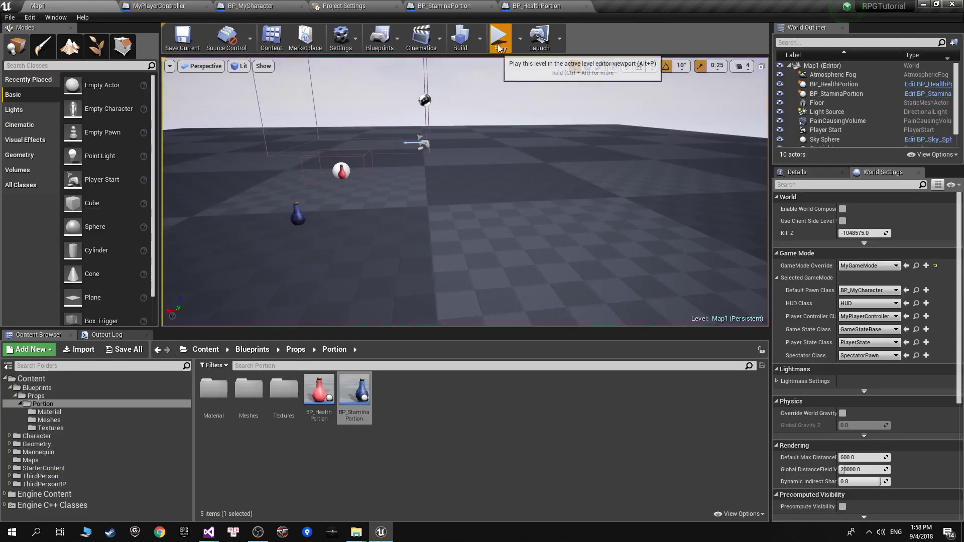
Play Map1, run toward the potions firing Interact traces, then stop the game with Esc.
{"action": "left_click", "coordinate": [499, 48]}
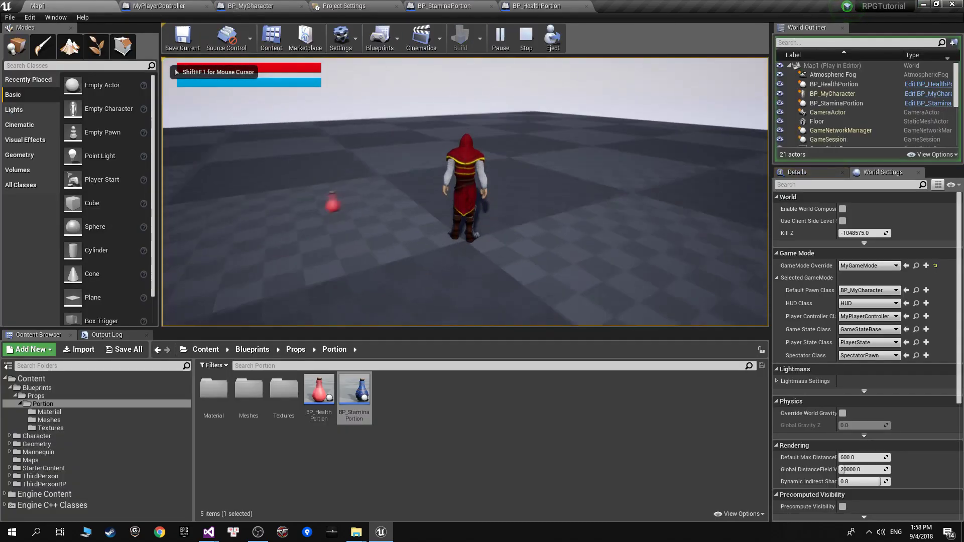
{"action": "key", "text": "w"}
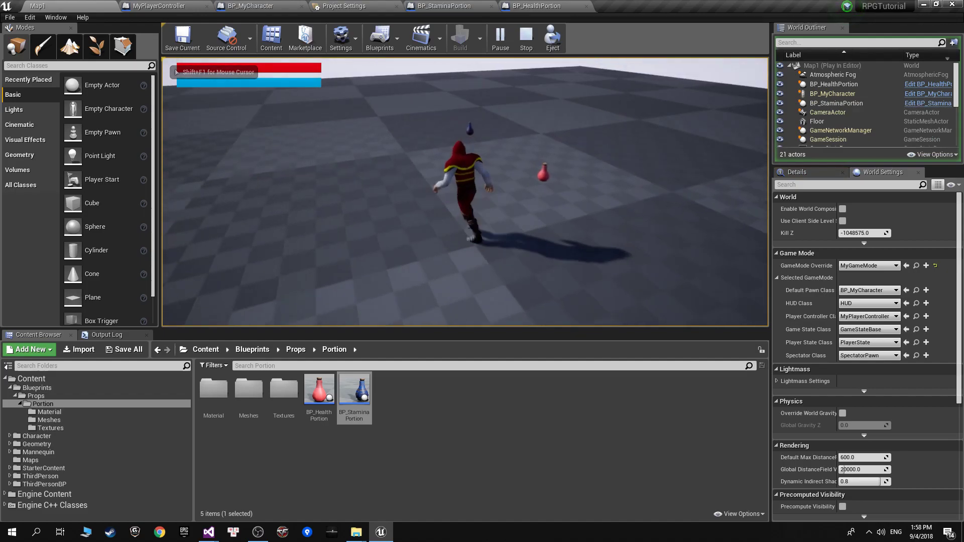
{"action": "key", "text": "e"}
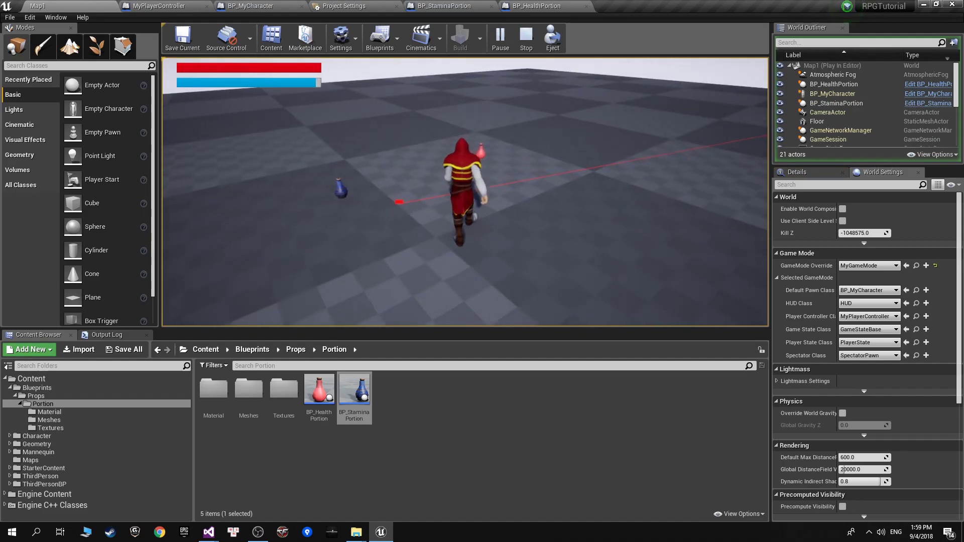
{"action": "key", "text": "w"}
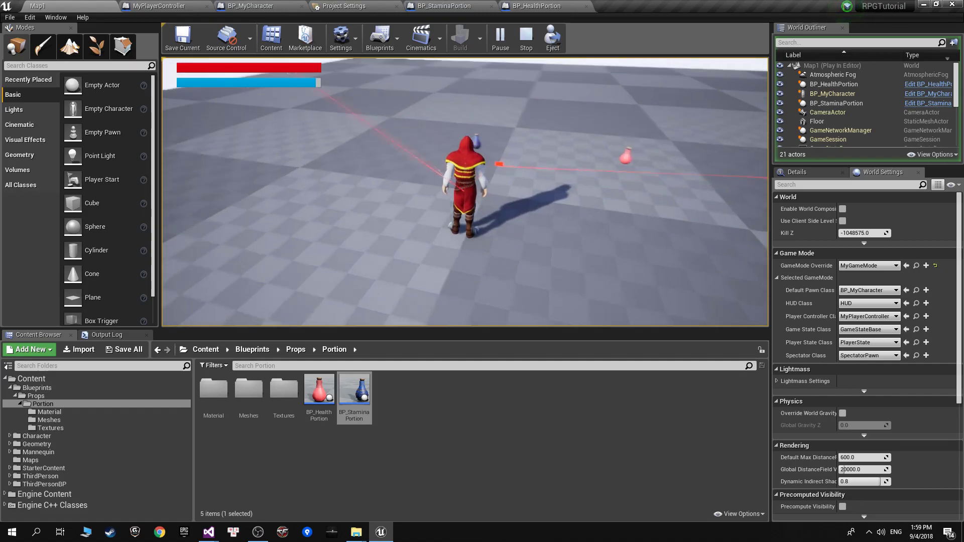
{"action": "key", "text": "w"}
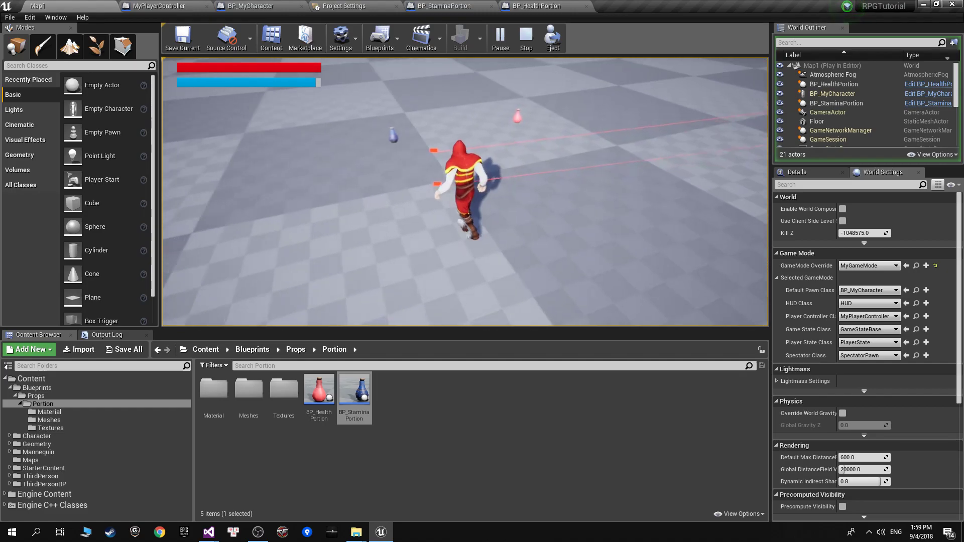
{"action": "key", "text": "w"}
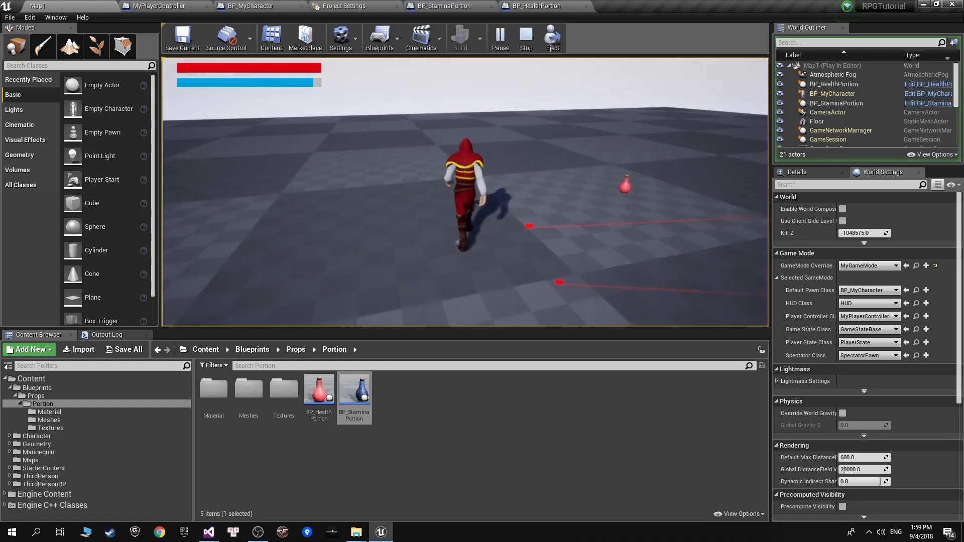
{"action": "key", "text": "w"}
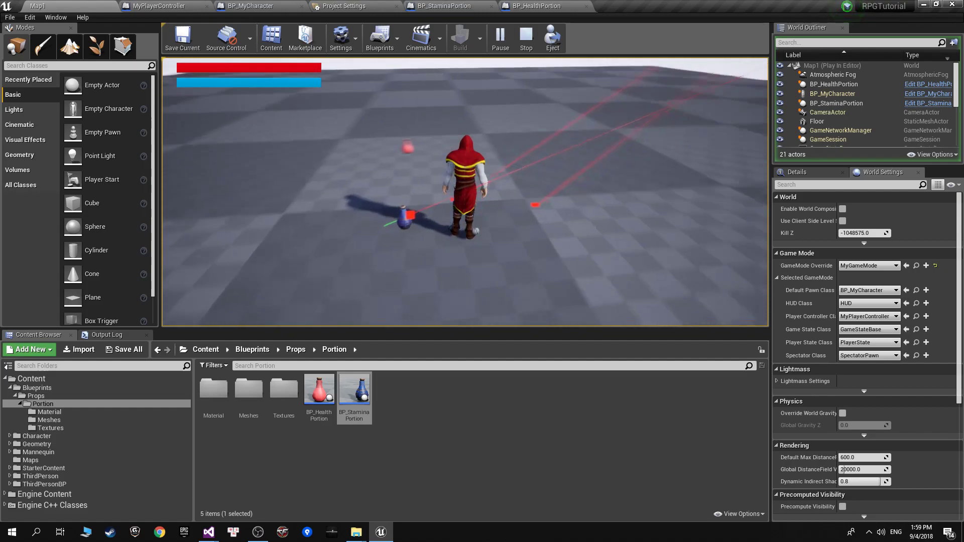
{"action": "key", "text": "w"}
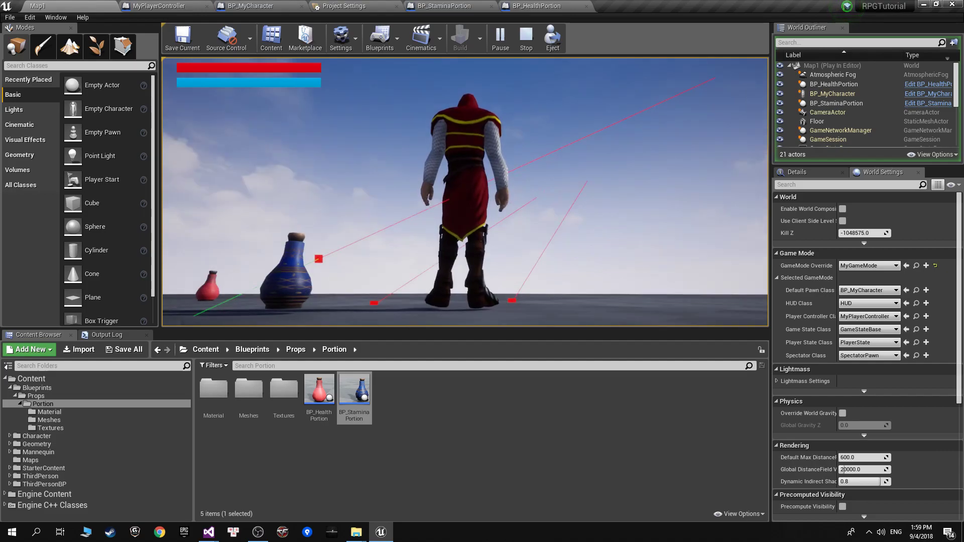
{"action": "key", "text": "shift+w"}
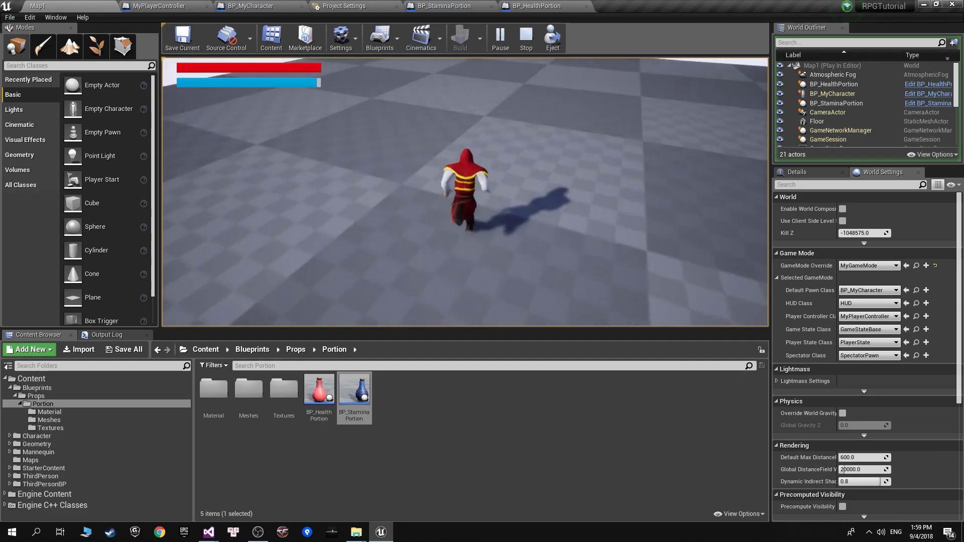
{"action": "key", "text": "Escape"}
Add a DestroyActor node after the Current Stamina SET in BP_StaminaPortion's Increase Stamina function.
{"action": "left_click", "coordinate": [537, 5]}
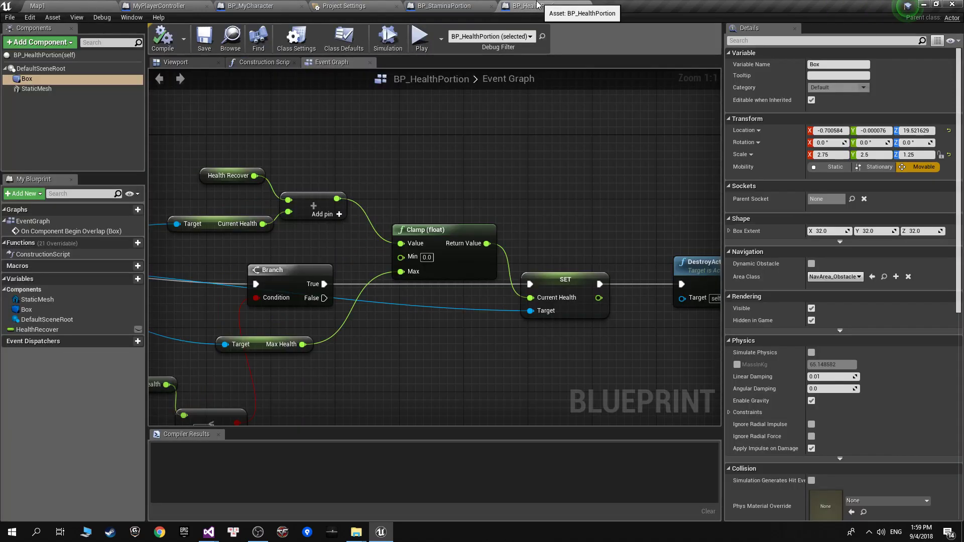
{"action": "left_click", "coordinate": [444, 6]}
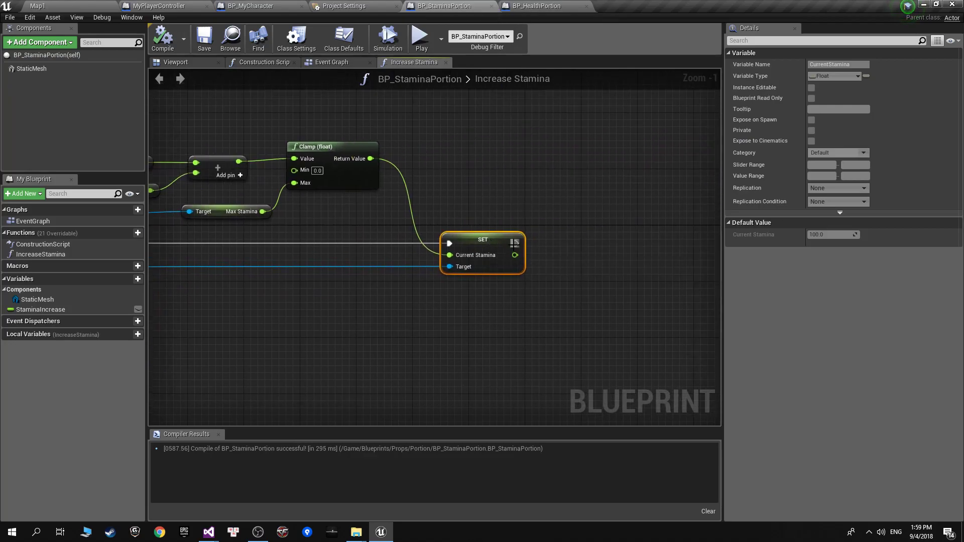
{"action": "left_click_drag", "start_coordinate": [611, 242], "coordinate": [611, 242]}
{"action": "type", "text": "destroy"}
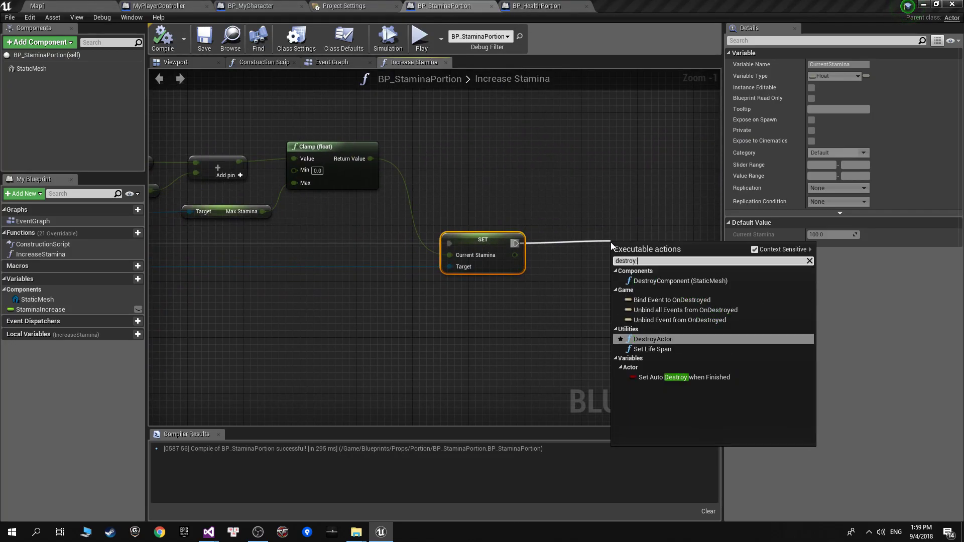
{"action": "key", "text": "Return"}
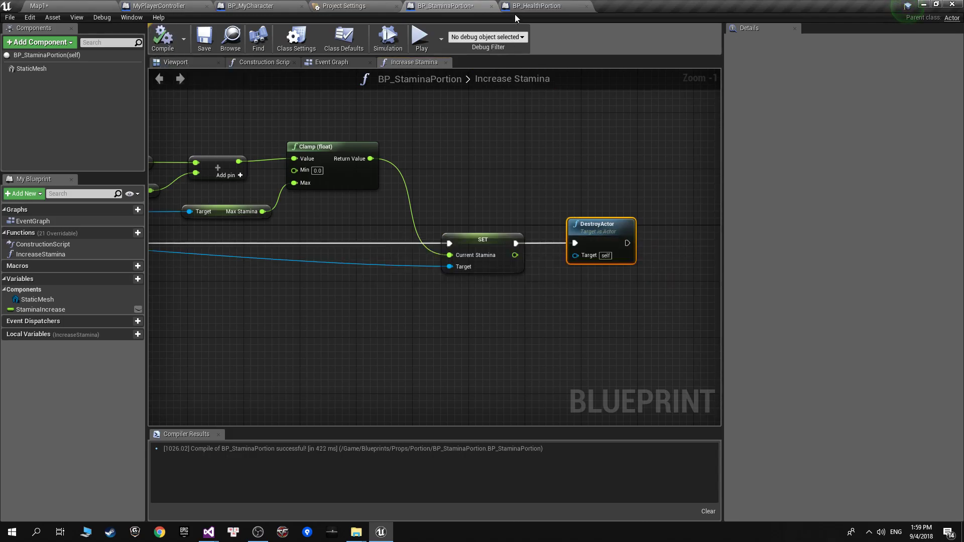
Return to the Map1 level editor and start a new play test.
{"action": "key", "text": "ctrl+Tab"}
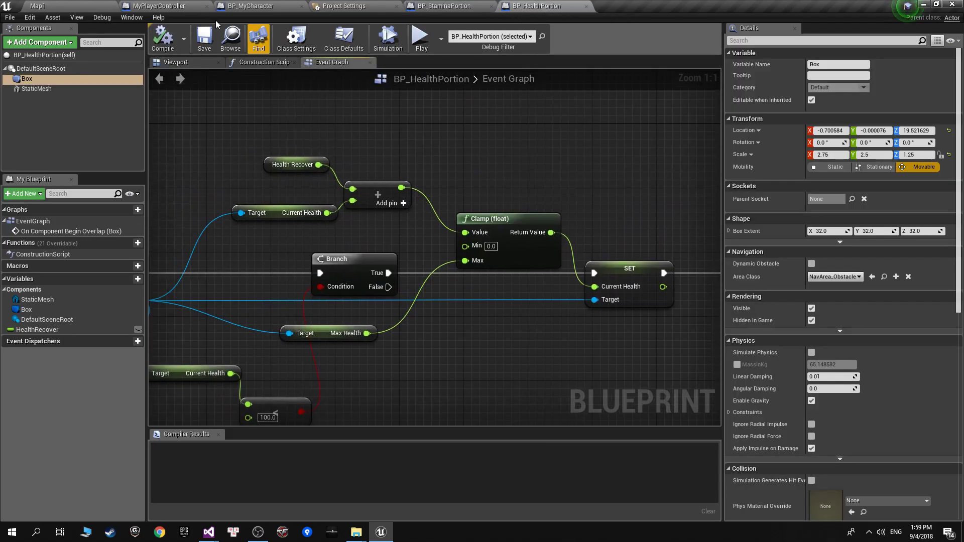
{"action": "key", "text": "ctrl+Tab"}
{"action": "left_click", "coordinate": [499, 37]}
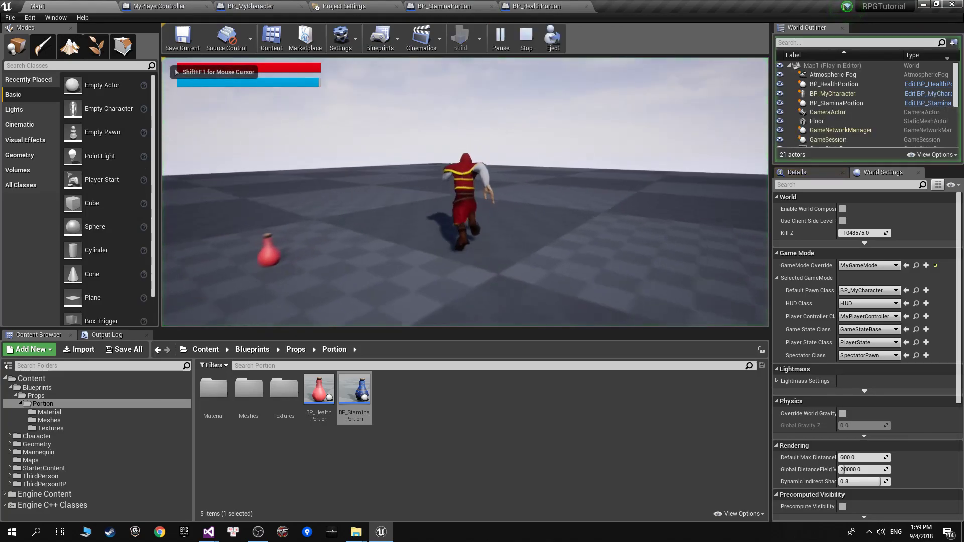
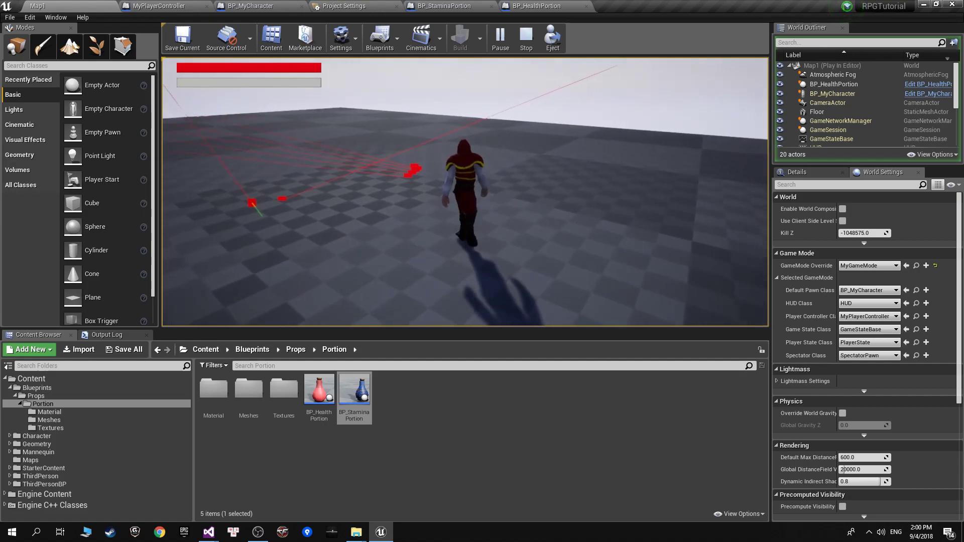
Stop the test play session and review the stamina potion's Increase Stamina logic.
{"action": "key", "text": "Escape"}
{"action": "left_click", "coordinate": [451, 5]}
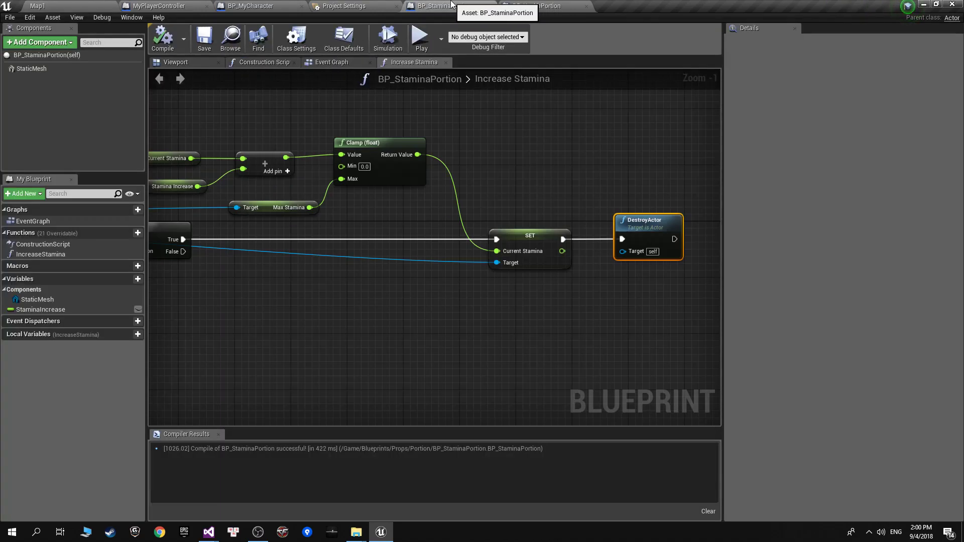
{"action": "right_click_drag", "start_coordinate": [503, 196], "coordinate": [553, 198]}
{"action": "scroll", "coordinate": [553, 198], "scroll_direction": "down", "scroll_amount": 1}
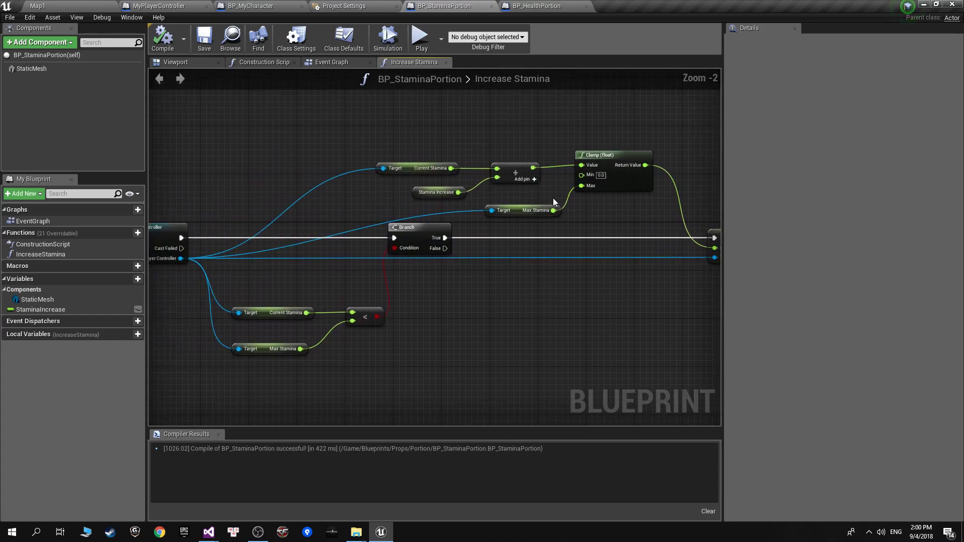
{"action": "scroll", "coordinate": [553, 198], "scroll_direction": "up", "scroll_amount": 2}
{"action": "mouse_move", "coordinate": [547, 267]}
{"action": "right_mouse_down"}
{"action": "mouse_move", "coordinate": [508, 223]}
{"action": "mouse_move", "coordinate": [580, 235]}
{"action": "right_mouse_up"}
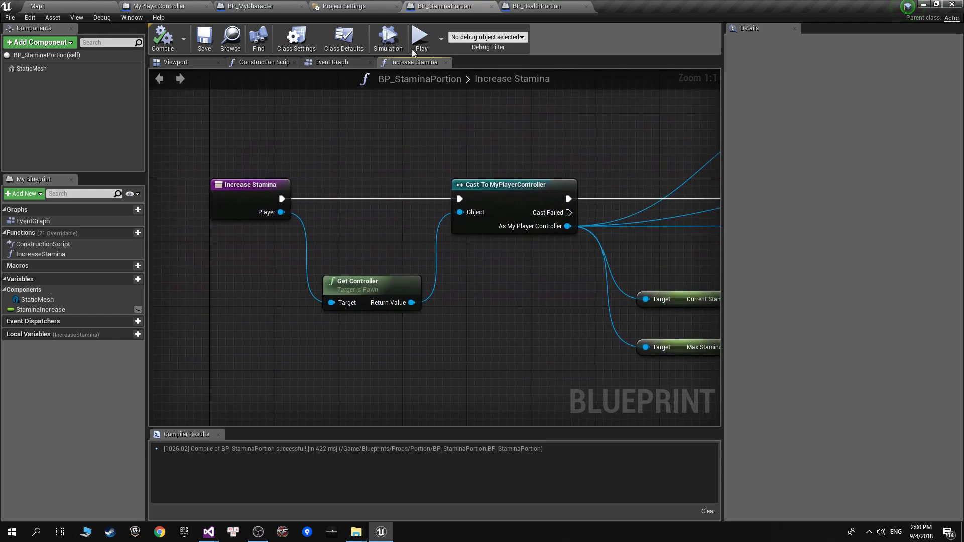
Look over the character, player controller and health potion Blueprints' health recovery logic.
{"action": "left_click", "coordinate": [352, 6]}
{"action": "left_click", "coordinate": [397, 6]}
{"action": "left_click", "coordinate": [249, 5]}
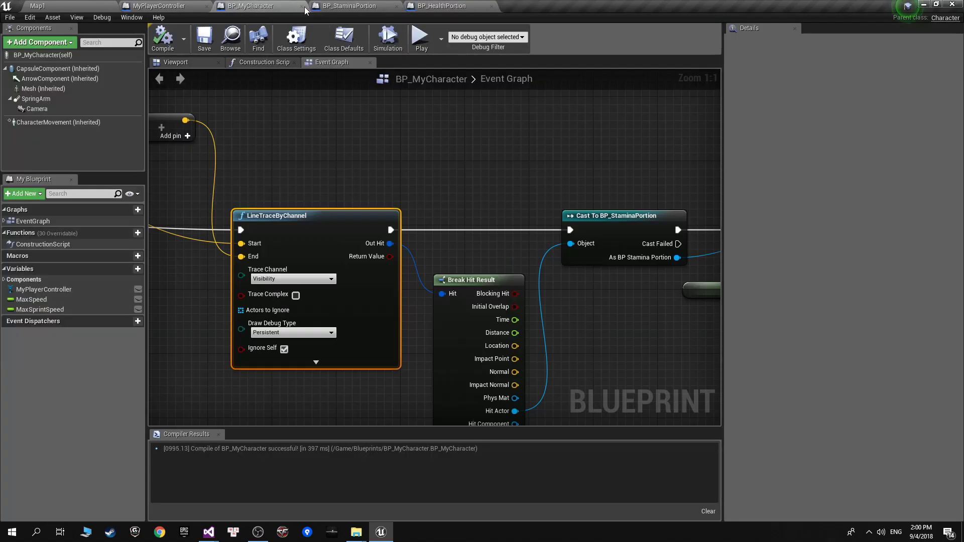
{"action": "left_click", "coordinate": [161, 6]}
{"action": "left_click", "coordinate": [347, 5]}
{"action": "left_click", "coordinate": [442, 6]}
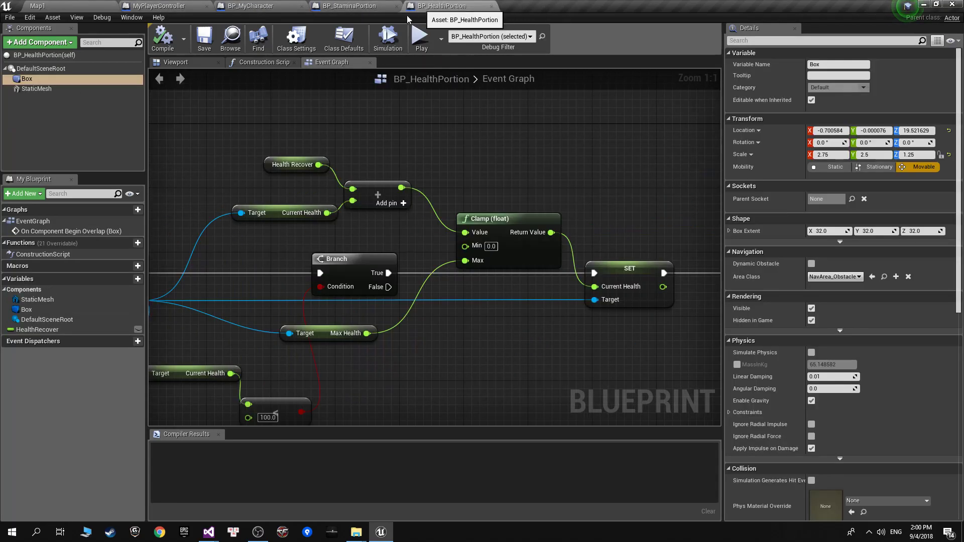
{"action": "right_click_drag", "start_coordinate": [345, 157], "coordinate": [596, 137]}
{"action": "scroll", "coordinate": [596, 136], "scroll_direction": "down", "scroll_amount": 3}
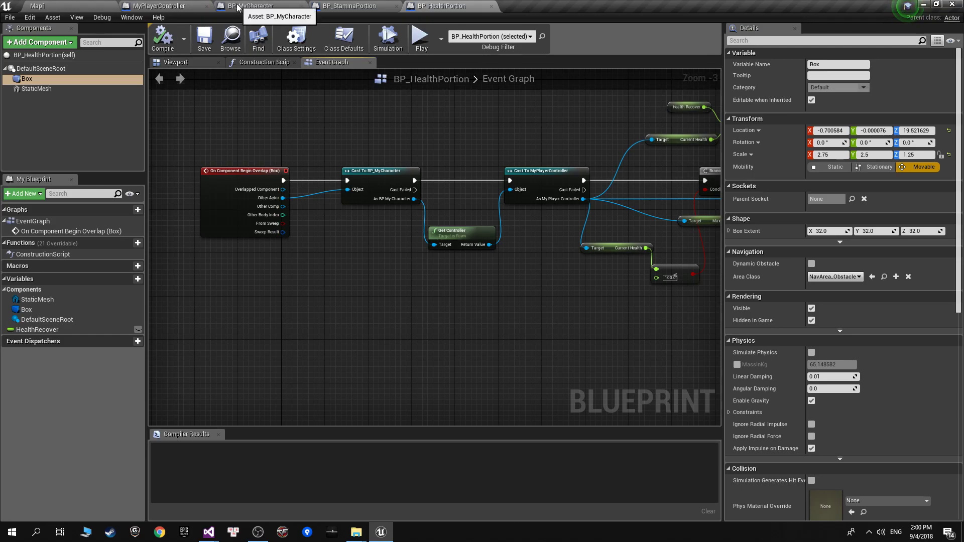
Return to the Map1 level and select BP_MyCharacter in the Blueprints folder.
{"action": "left_click", "coordinate": [238, 7]}
{"action": "left_click", "coordinate": [160, 6]}
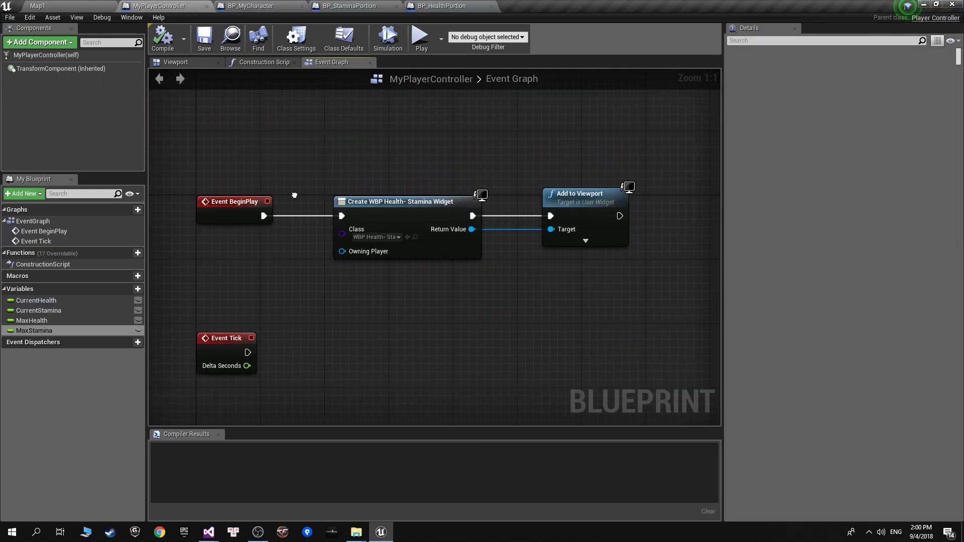
{"action": "left_click", "coordinate": [349, 5]}
{"action": "left_click", "coordinate": [50, 6]}
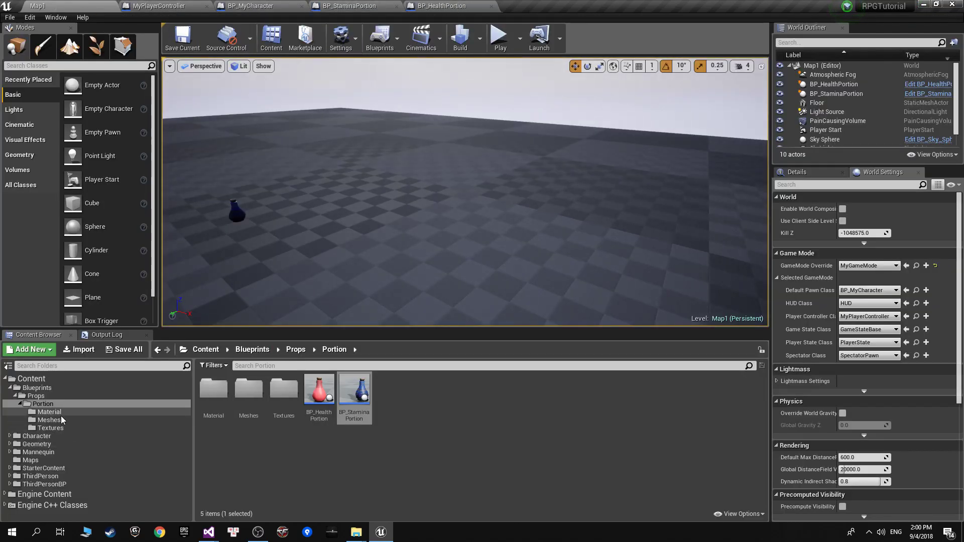
{"action": "left_click", "coordinate": [61, 435]}
{"action": "left_click", "coordinate": [51, 403]}
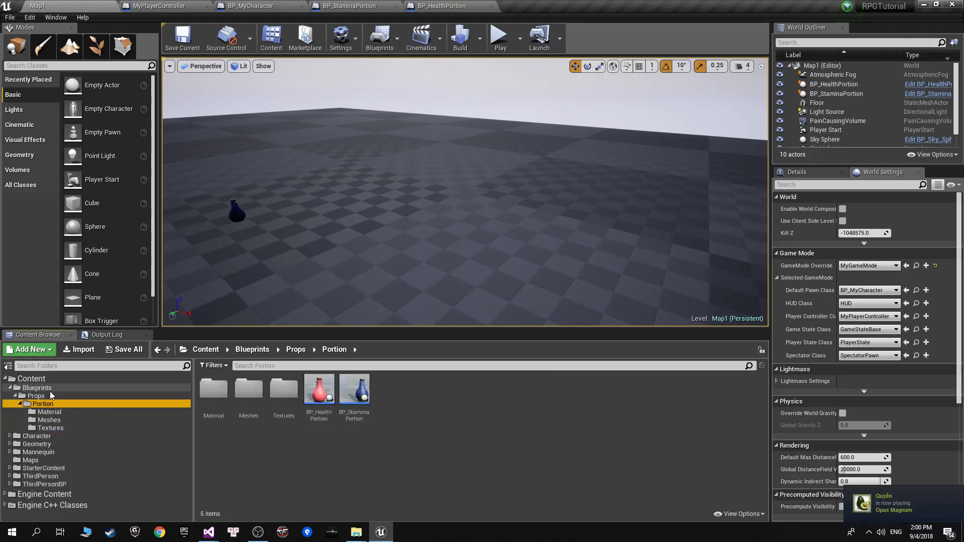
{"action": "left_click", "coordinate": [45, 388]}
{"action": "left_click", "coordinate": [285, 414]}
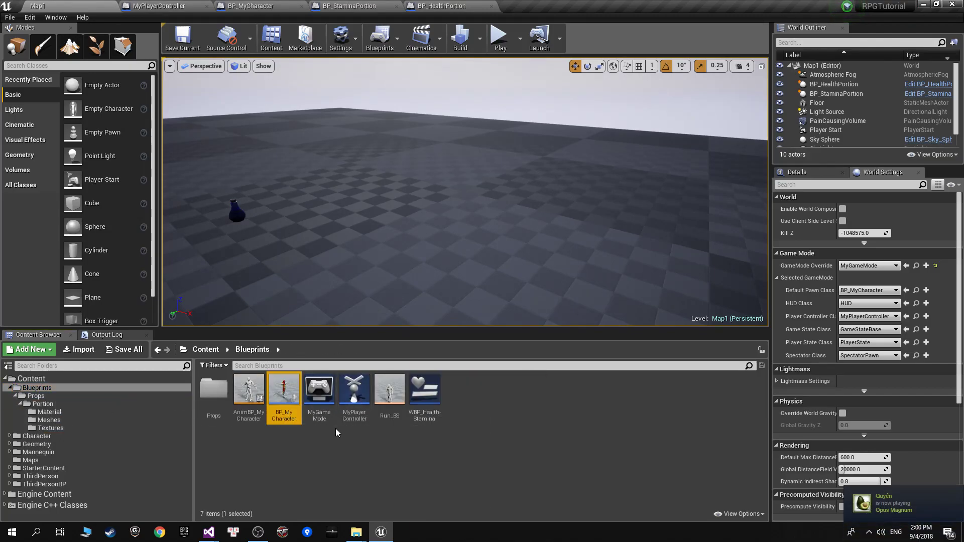
Open BP_MyCharacter and inspect its sprint input, Event Tick and stamina drain nodes.
{"action": "double_click", "coordinate": [284, 418]}
{"action": "scroll", "coordinate": [400, 363], "scroll_direction": "down", "scroll_amount": 4}
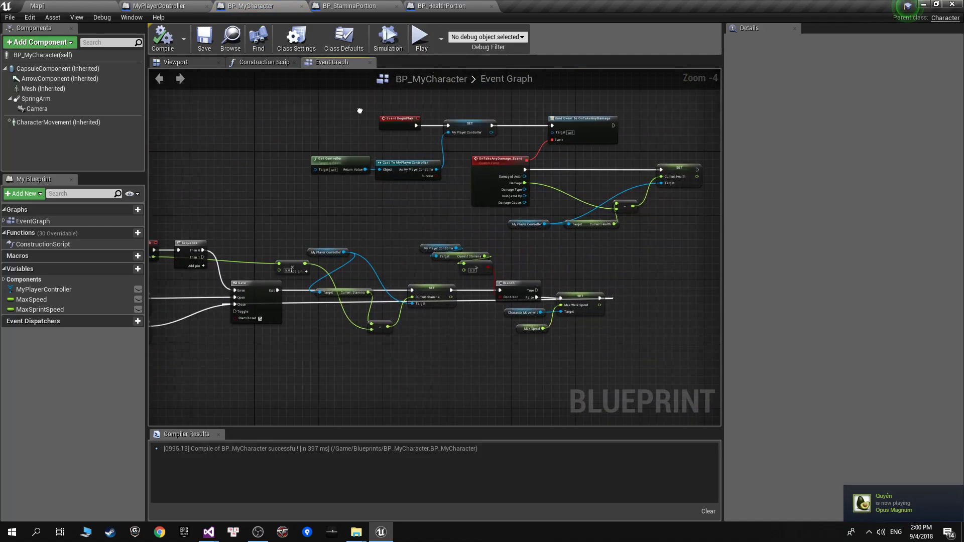
{"action": "scroll", "coordinate": [553, 126], "scroll_direction": "up", "scroll_amount": 3}
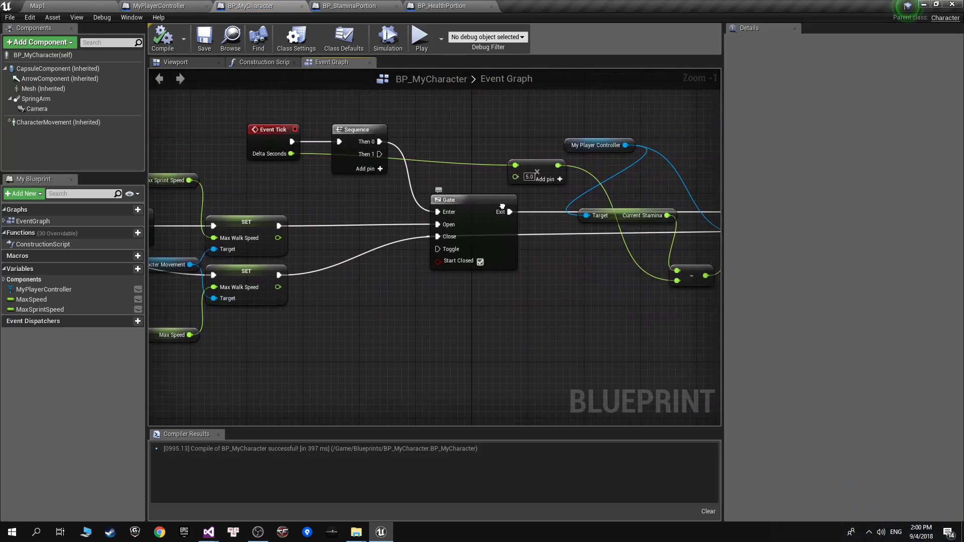
{"action": "mouse_move", "coordinate": [441, 211]}
{"action": "right_mouse_down"}
{"action": "mouse_move", "coordinate": [365, 212]}
{"action": "mouse_move", "coordinate": [386, 215]}
{"action": "right_mouse_up"}
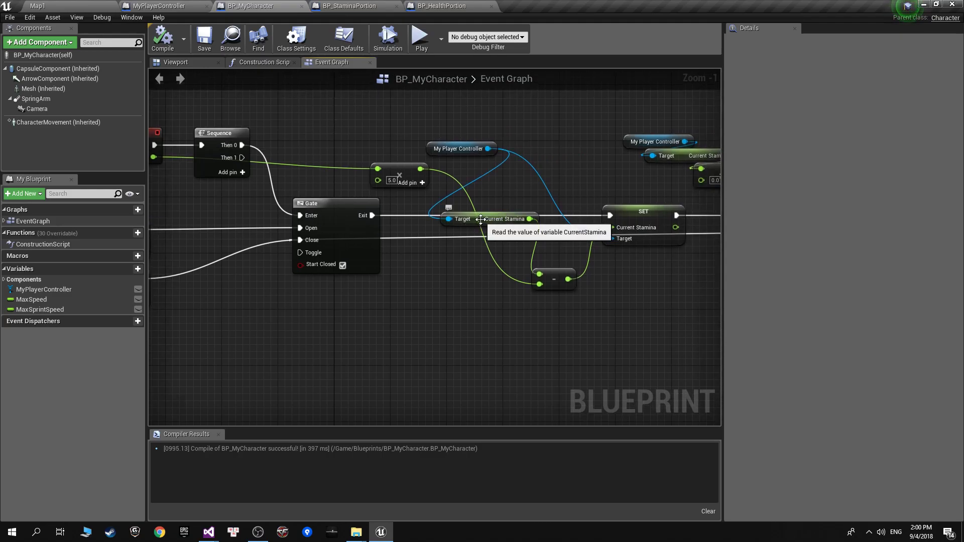
{"action": "right_click_drag", "start_coordinate": [481, 219], "coordinate": [646, 211]}
{"action": "right_click_drag", "start_coordinate": [302, 231], "coordinate": [463, 229]}
{"action": "right_click_drag", "start_coordinate": [247, 236], "coordinate": [307, 236]}
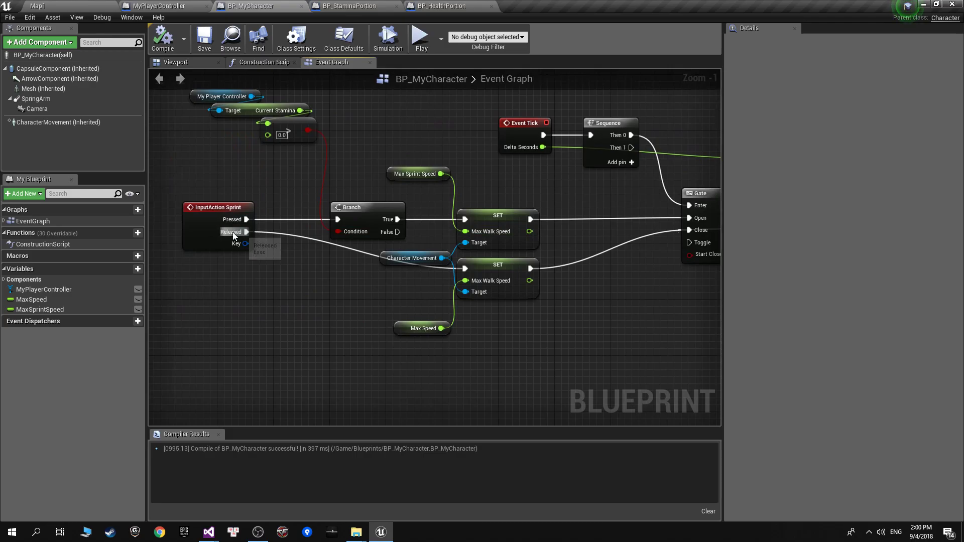
{"action": "right_click_drag", "start_coordinate": [632, 164], "coordinate": [491, 172]}
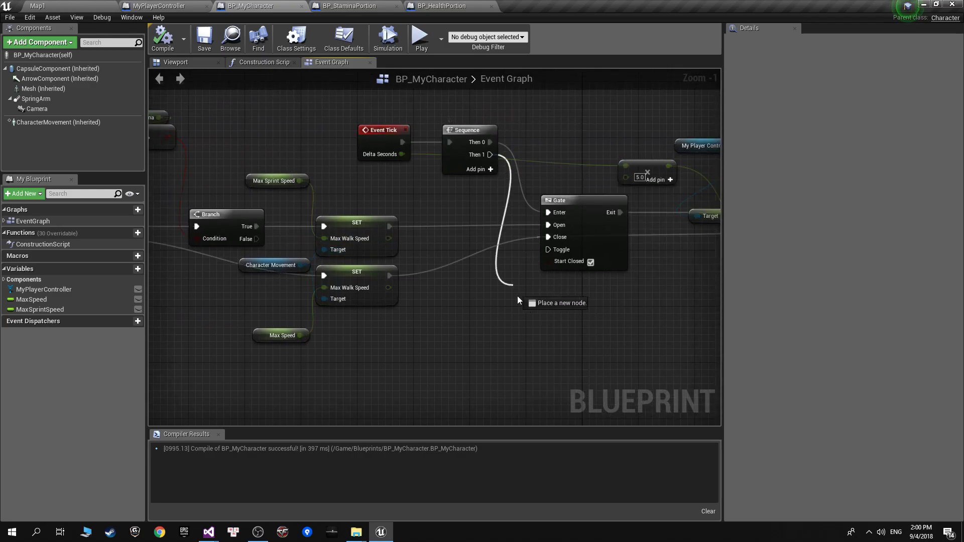
Add a Gate node from the Sequence's Then 1 output, then delete the extra Gate.
{"action": "left_click_drag", "start_coordinate": [518, 299], "coordinate": [538, 333]}
{"action": "type", "text": "gate"}
{"action": "left_click", "coordinate": [582, 253]}
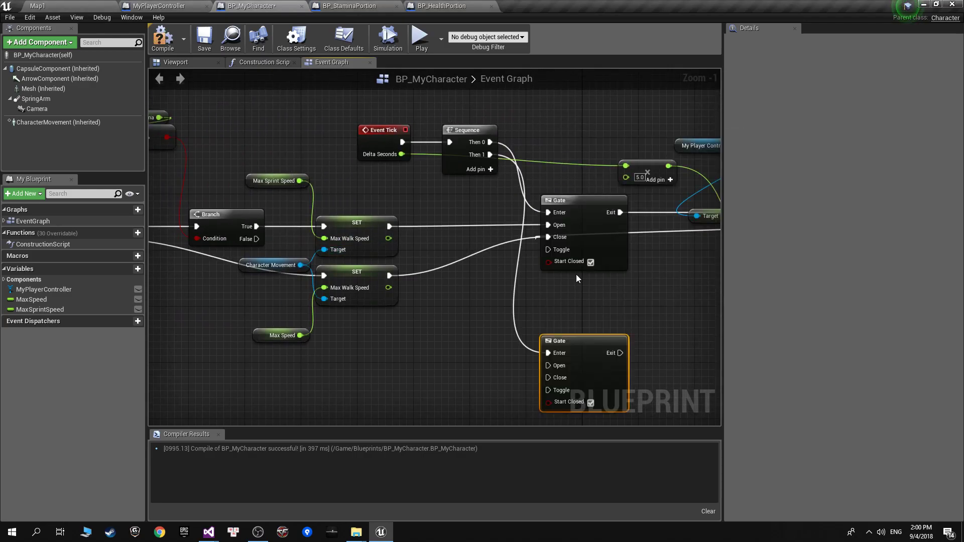
{"action": "mouse_move", "coordinate": [560, 344]}
{"action": "left_mouse_down"}
{"action": "mouse_move", "coordinate": [417, 372]}
{"action": "mouse_move", "coordinate": [382, 281]}
{"action": "left_mouse_up"}
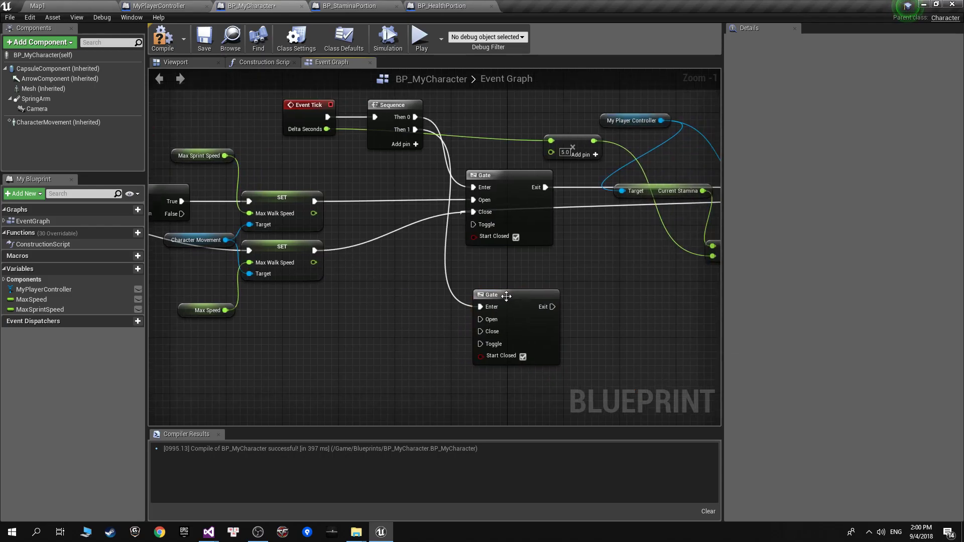
{"action": "right_click_drag", "start_coordinate": [653, 306], "coordinate": [330, 278]}
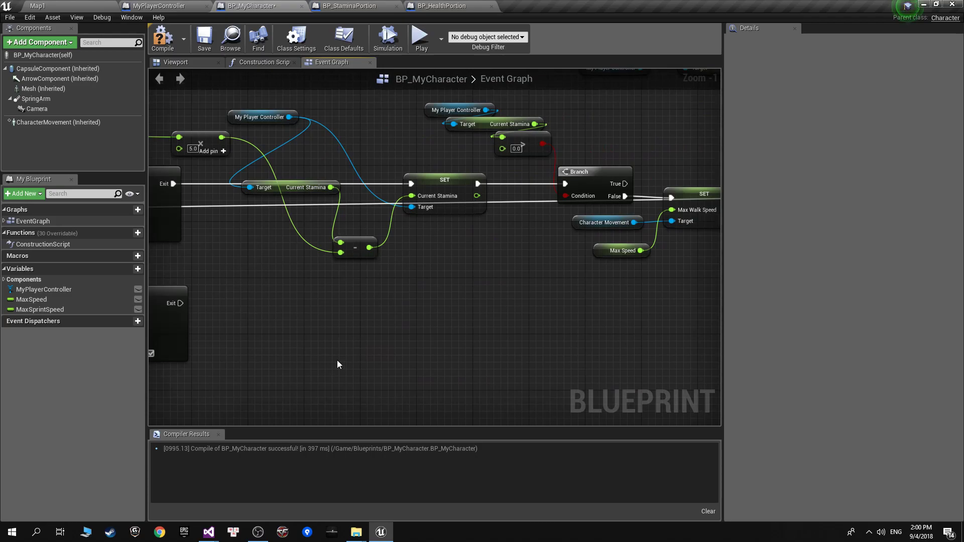
{"action": "right_click_drag", "start_coordinate": [337, 361], "coordinate": [316, 377]}
{"action": "right_click_drag", "start_coordinate": [341, 312], "coordinate": [365, 323]}
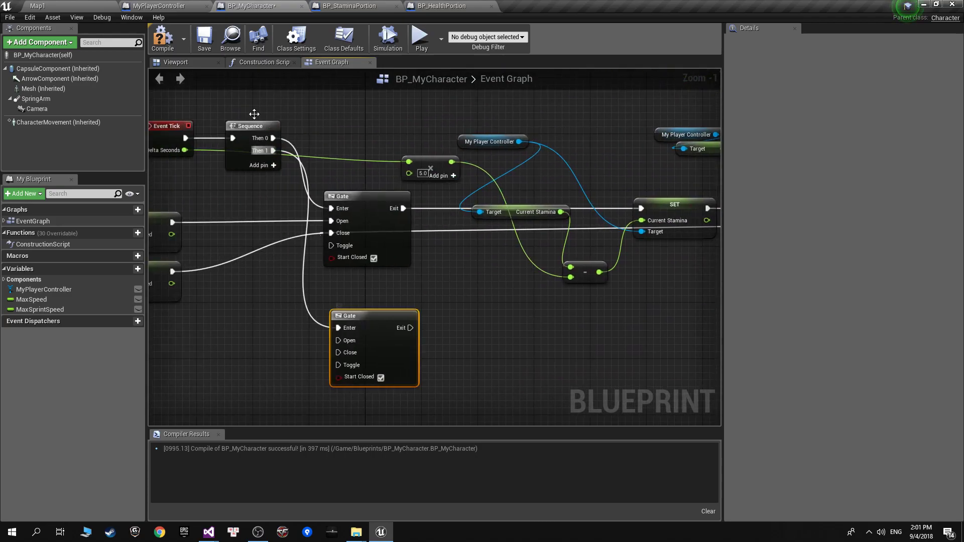
{"action": "key", "text": "Delete"}
Save BP_MyCharacter and close the BP_HealthPortion, BP_StaminaPortion and MyPlayerController tabs.
{"action": "left_click", "coordinate": [204, 40]}
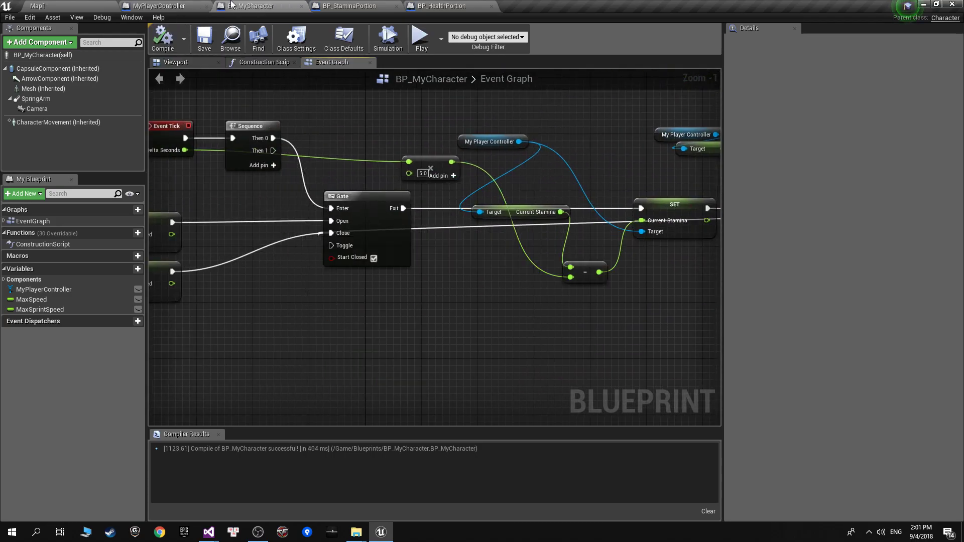
{"action": "left_click", "coordinate": [160, 5]}
{"action": "left_click", "coordinate": [453, 5]}
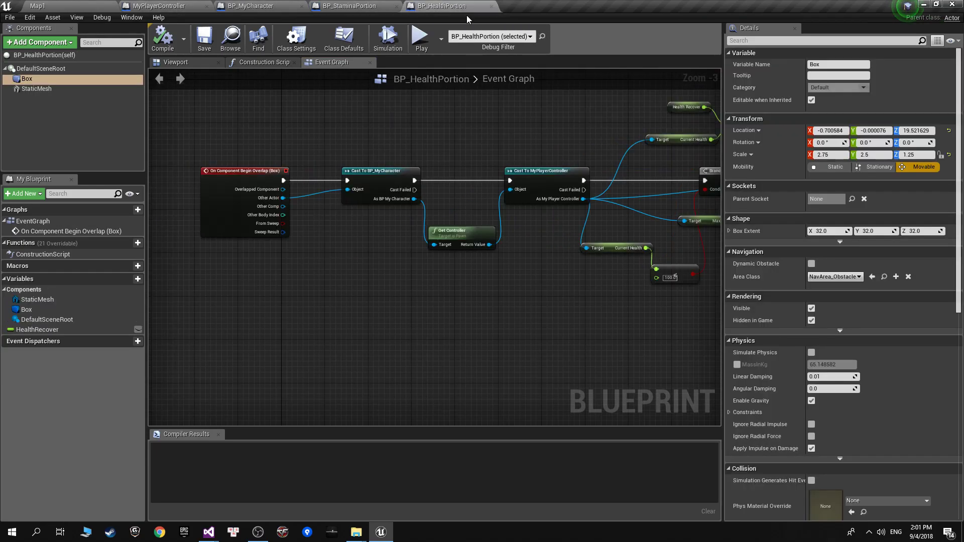
{"action": "left_click", "coordinate": [491, 6]}
{"action": "left_click", "coordinate": [397, 6]}
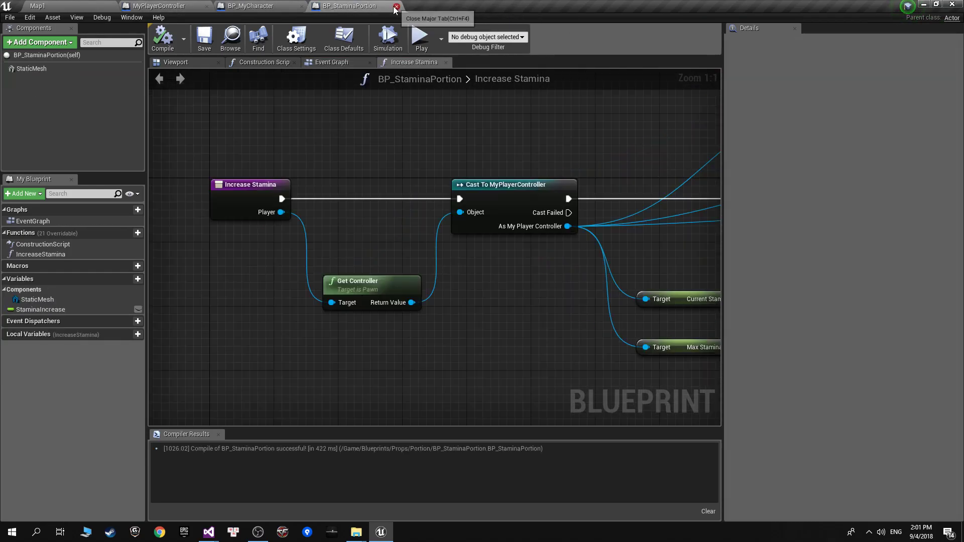
{"action": "left_click", "coordinate": [190, 6]}
{"action": "left_click", "coordinate": [206, 7]}
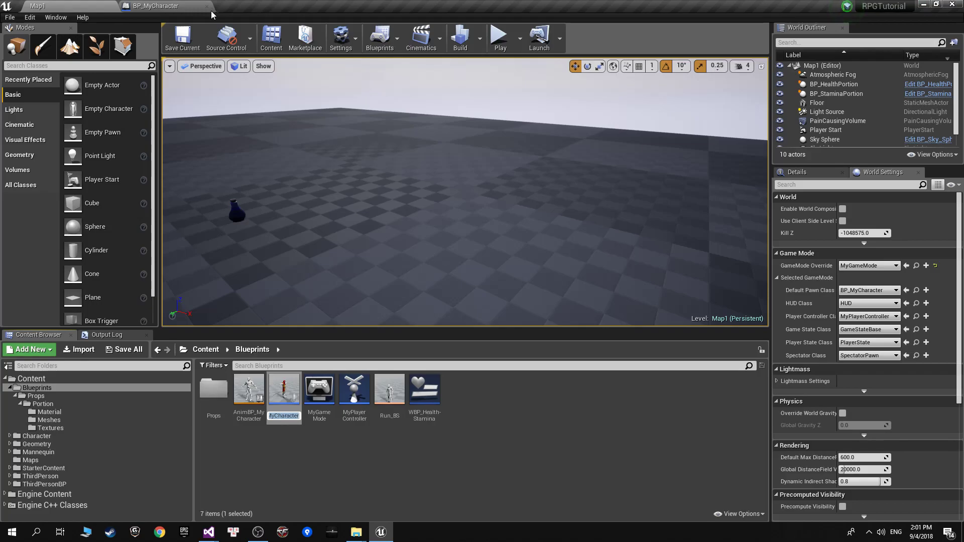
Close BP_MyCharacter and fly the Map1 viewport camera around to view both potion pickups.
{"action": "left_click", "coordinate": [206, 6]}
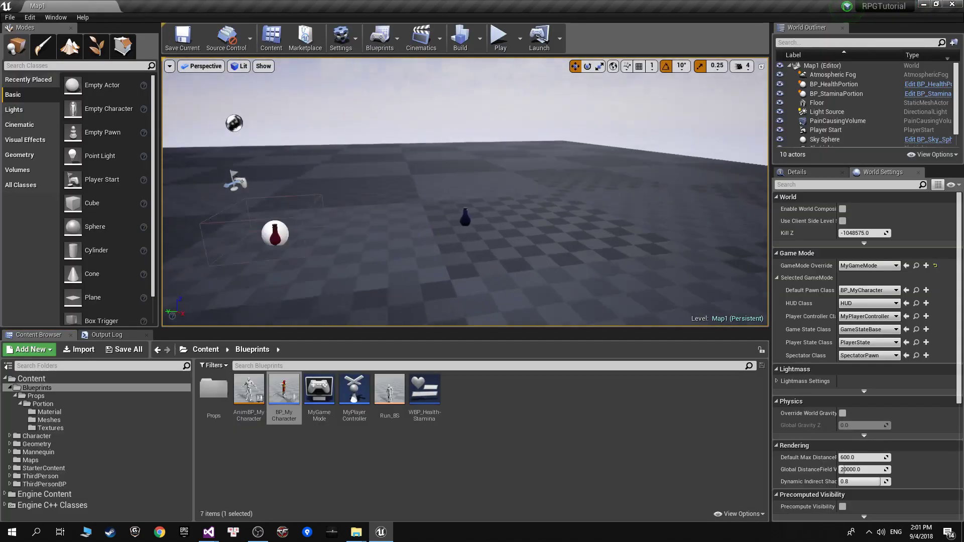
{"action": "right_click_drag", "start_coordinate": [465, 192], "coordinate": [452, 180]}
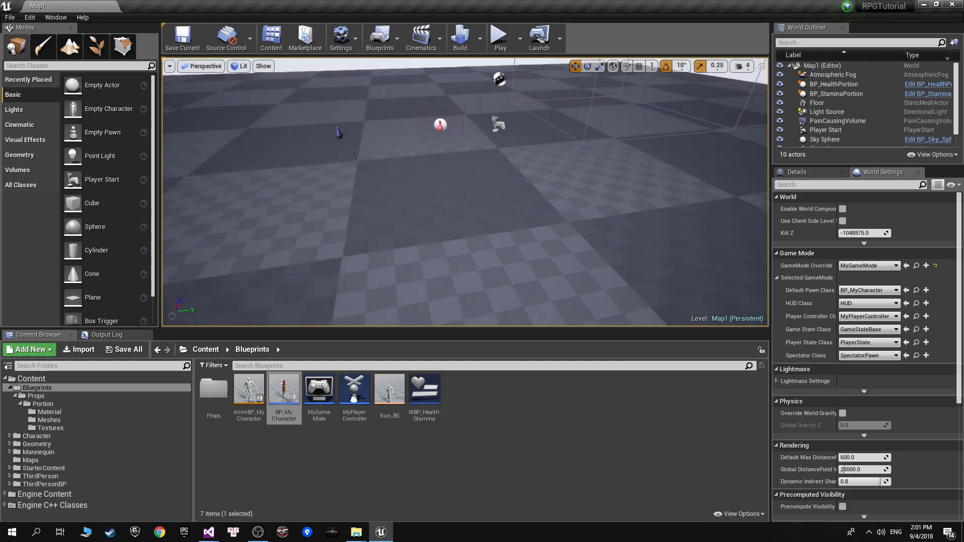
{"action": "right_click_drag", "start_coordinate": [431, 171], "coordinate": [431, 171]}
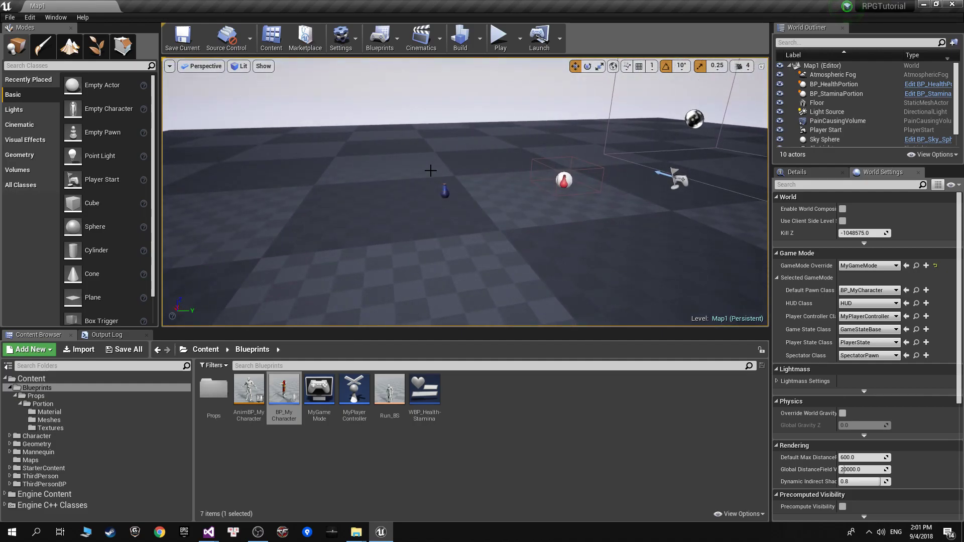
{"action": "left_click", "coordinate": [283, 532]}
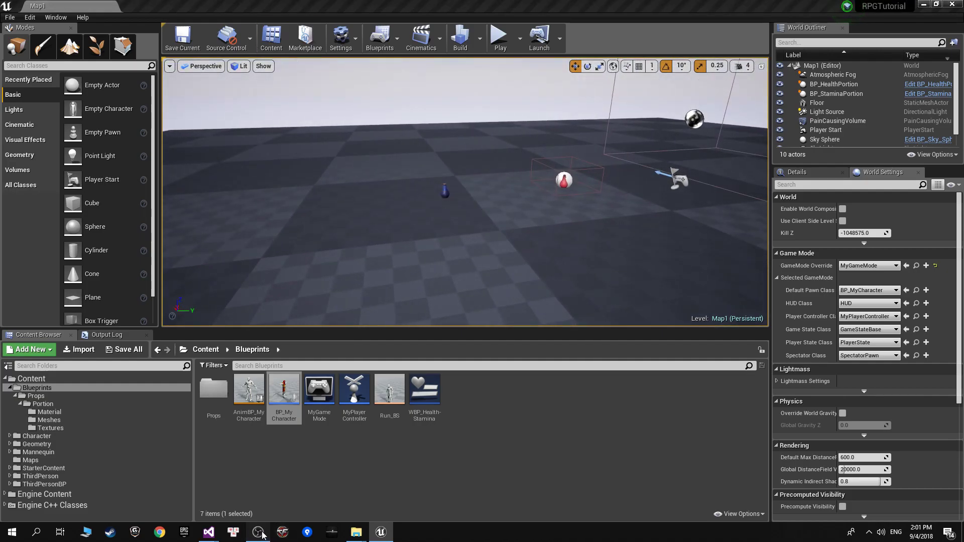